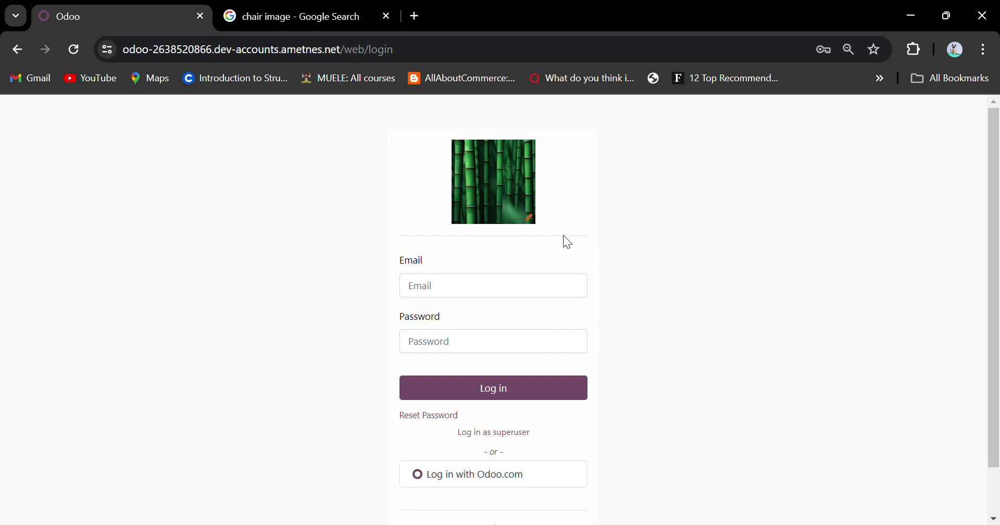
# Sign in to the Odoo database with the browser's saved login credentials.
pyautogui.click(451, 291)
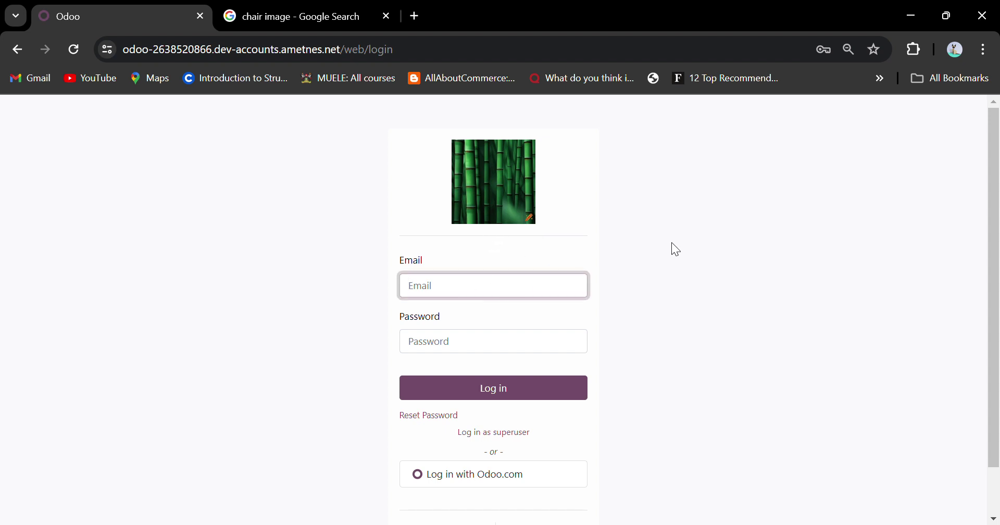
pyautogui.click(686, 233)
pyautogui.click(561, 384)
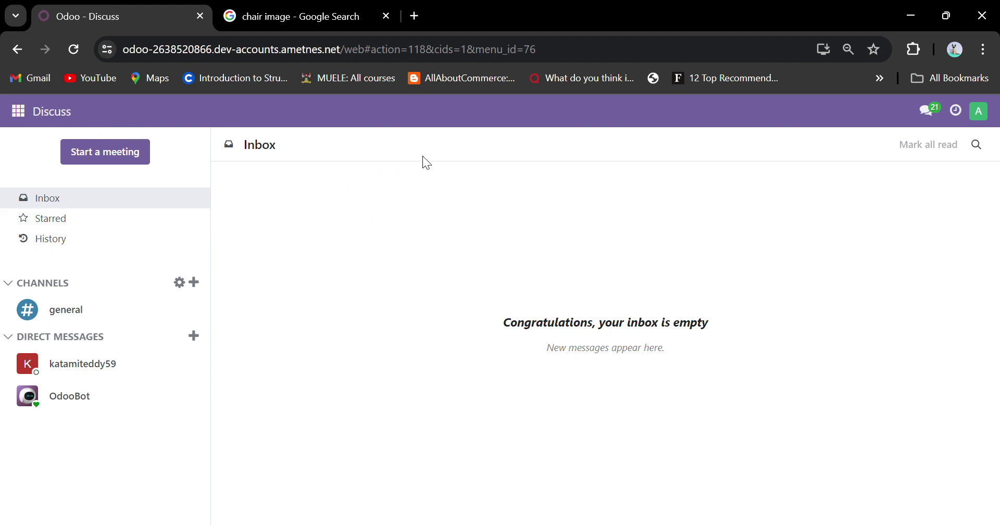
# Go to the Apps module from the app grid menu.
pyautogui.click(18, 111)
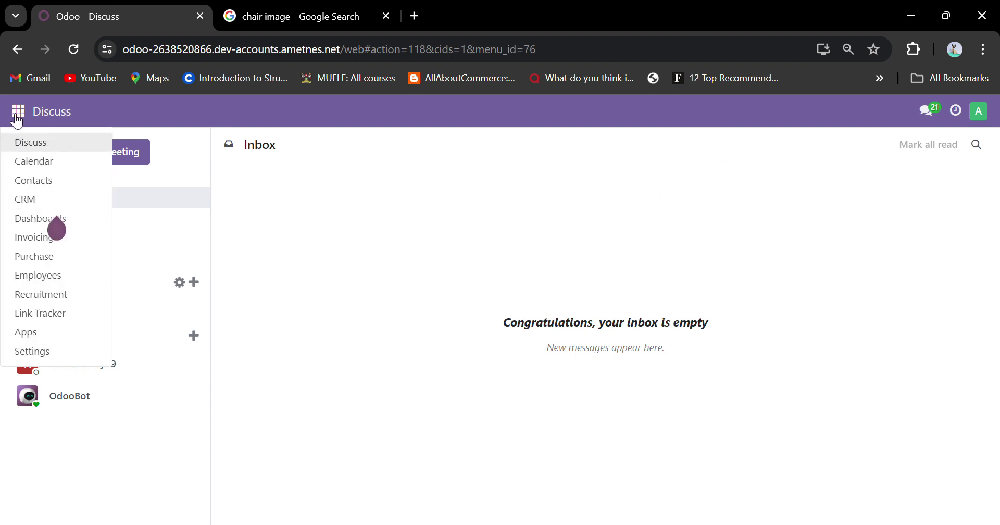
pyautogui.click(18, 117)
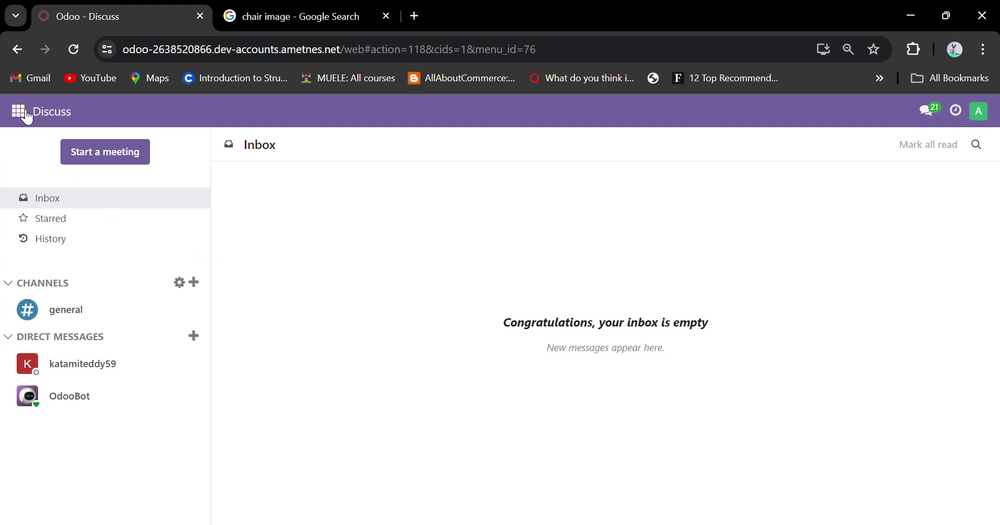
pyautogui.click(26, 115)
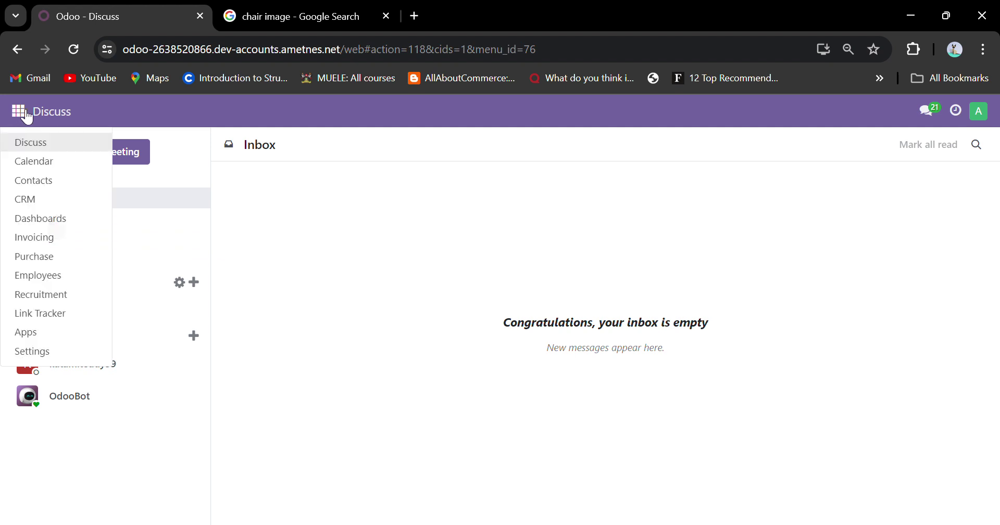
pyautogui.click(33, 335)
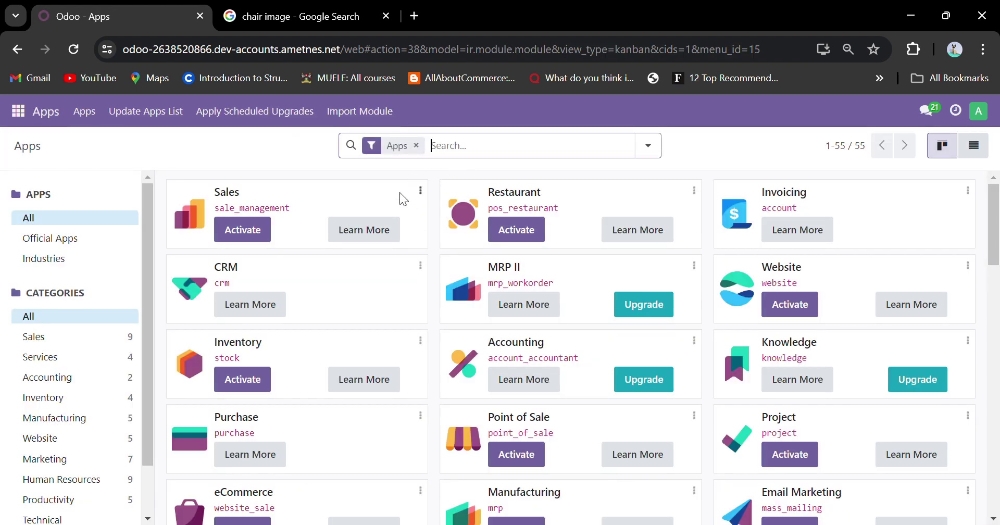
pyautogui.scroll(-20, 435, 333)
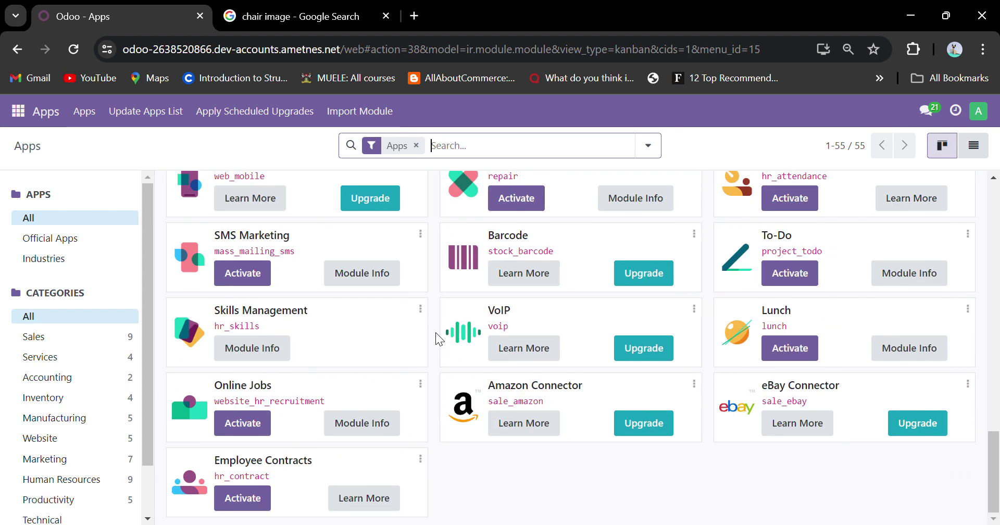
pyautogui.scroll(15, 435, 332)
# Filter the apps by 'purchase', then clear the filter and reopen the app grid.
pyautogui.write('pirchase')
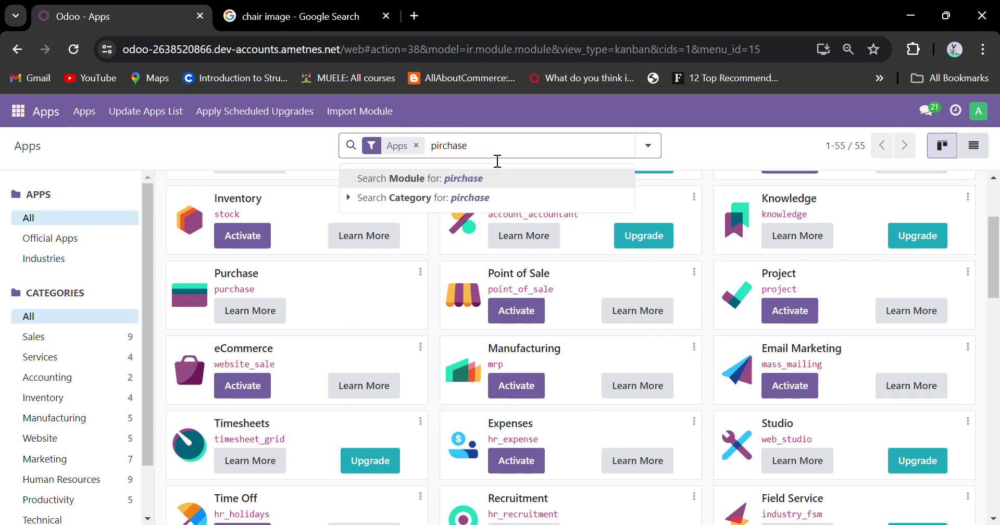
pyautogui.press('BackSpace')
pyautogui.press('BackSpace')
pyautogui.press('BackSpace')
pyautogui.press('BackSpace')
pyautogui.press('BackSpace')
pyautogui.press('BackSpace')
pyautogui.write('urchase')
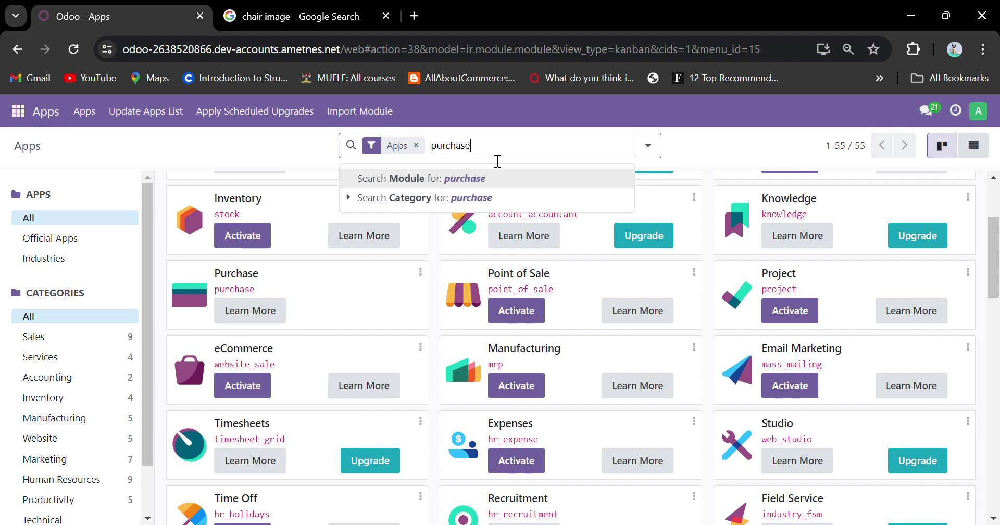
pyautogui.press('Return')
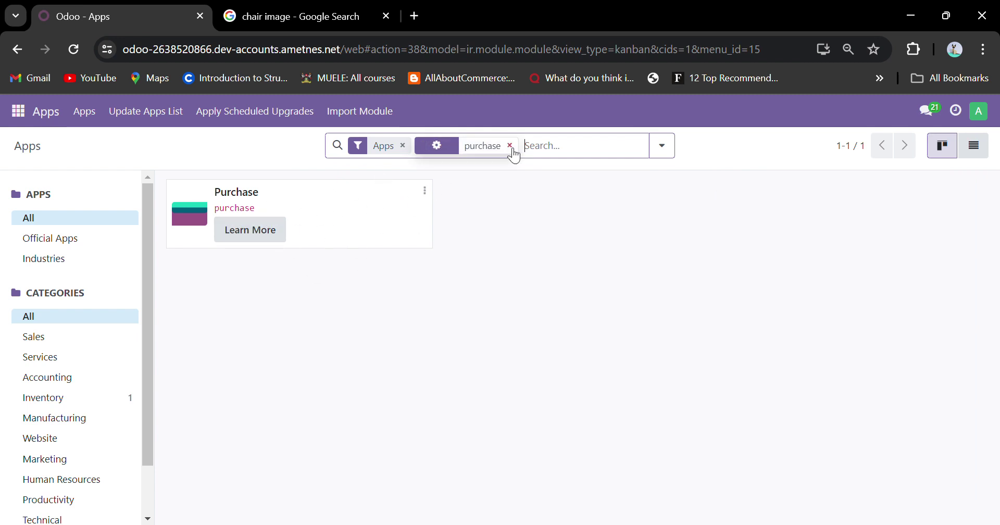
pyautogui.press('BackSpace')
pyautogui.click(28, 116)
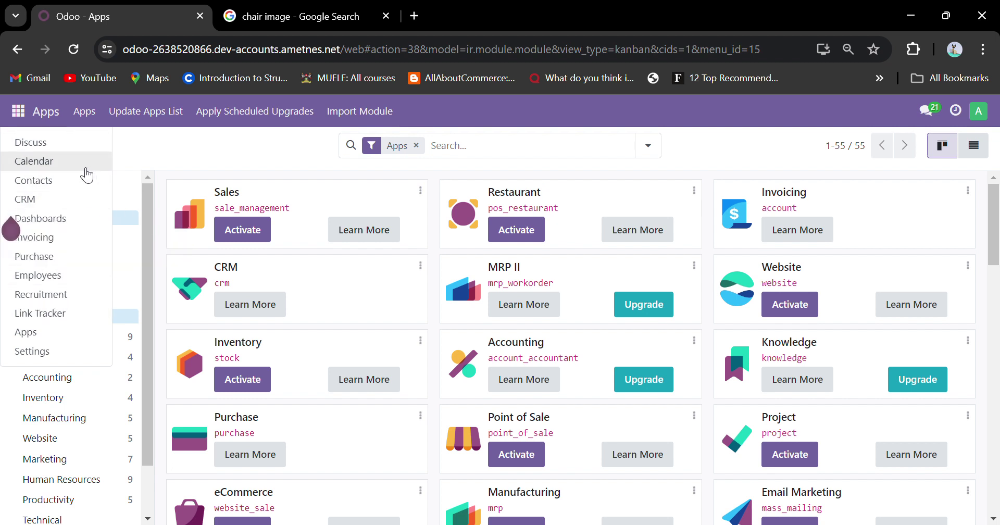
# Open the Purchase app and browse its Configuration, Reporting, Products and Orders menus.
pyautogui.click(54, 264)
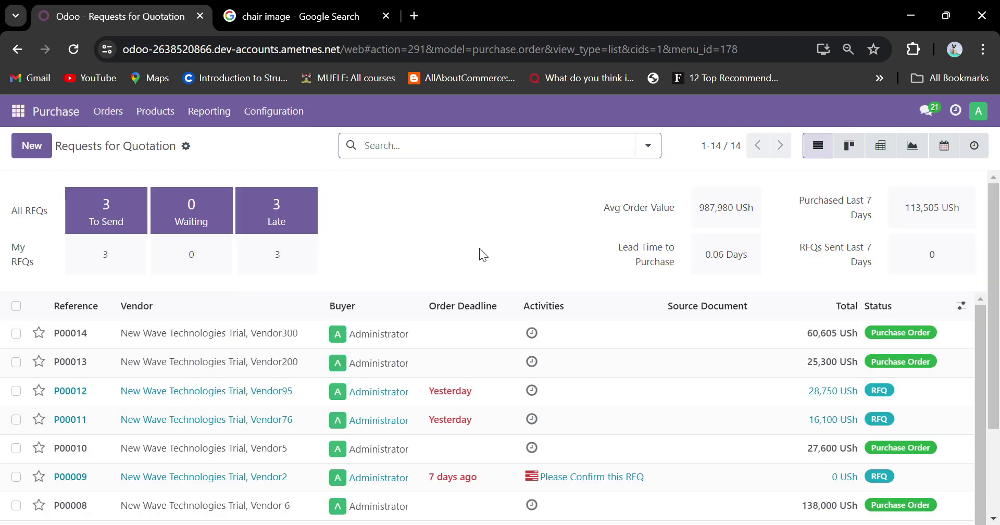
pyautogui.scroll(-3, 479, 248)
pyautogui.scroll(3, 479, 247)
pyautogui.click(256, 110)
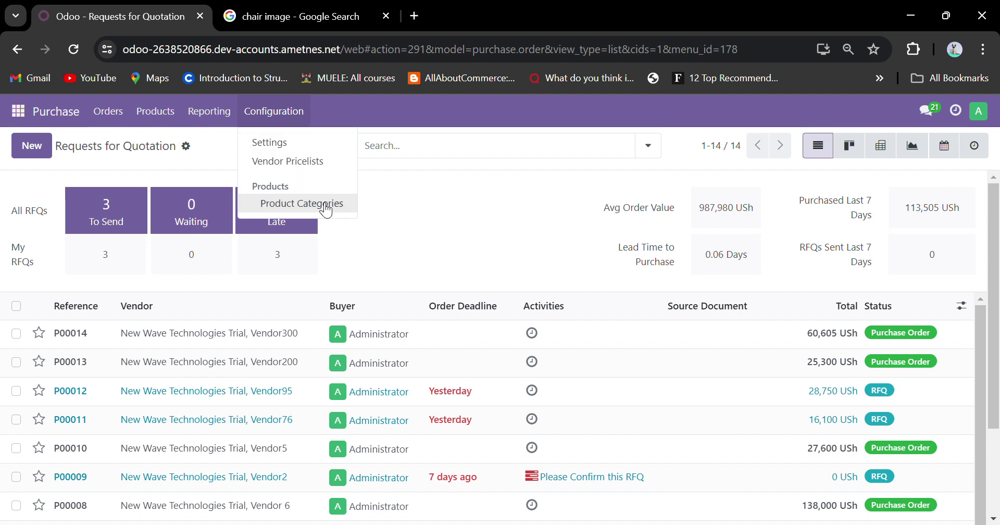
pyautogui.moveTo(209, 119)
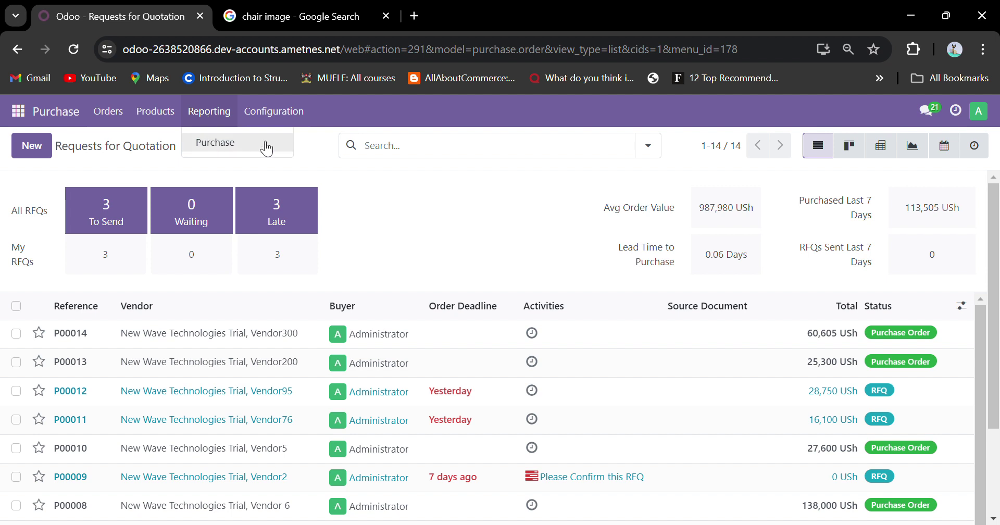
pyautogui.moveTo(144, 124)
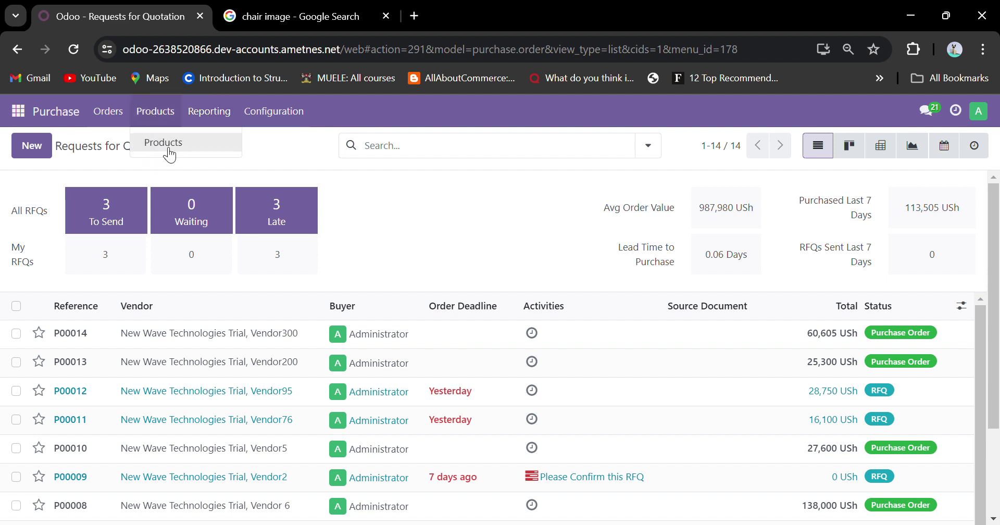
pyautogui.moveTo(109, 113)
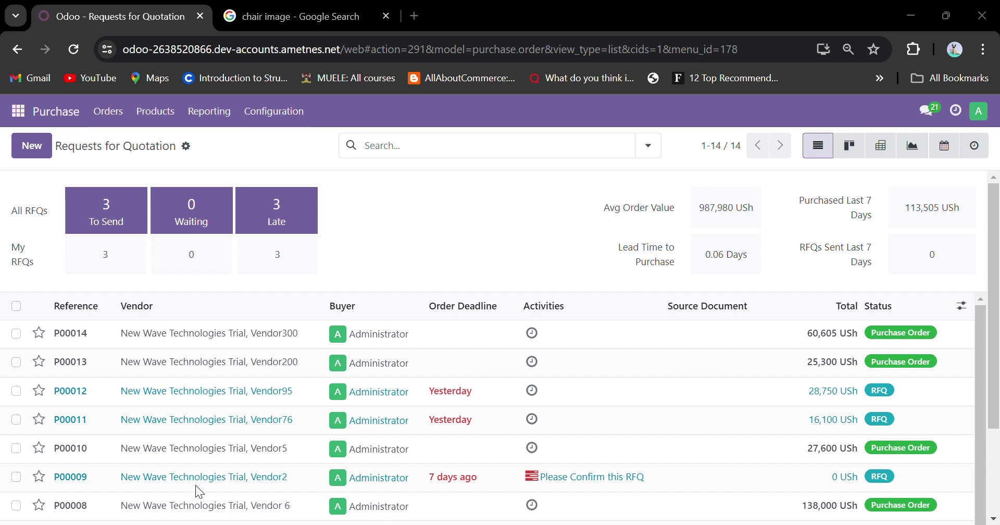
# Open Configuration > Product Categories in the Purchase app.
pyautogui.click(273, 124)
pyautogui.click(294, 203)
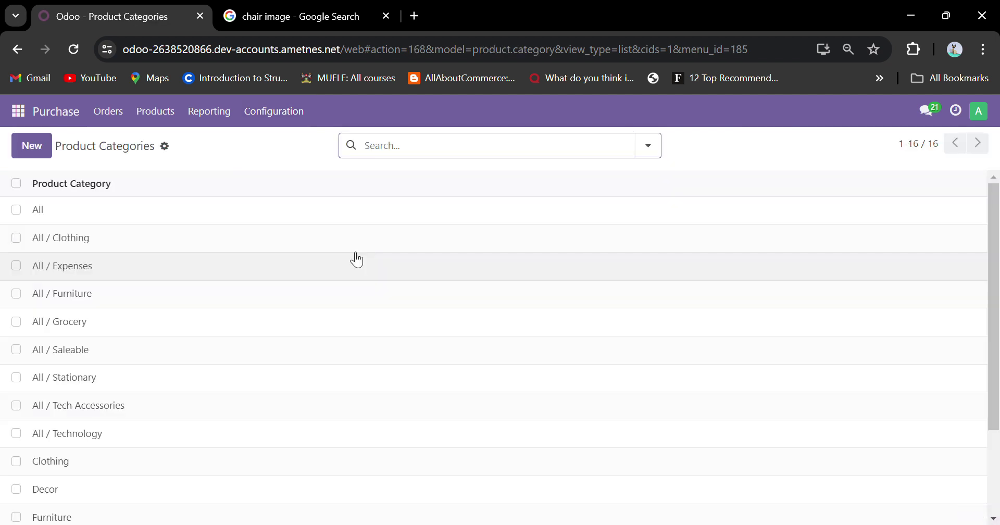
pyautogui.scroll(-3, 182, 296)
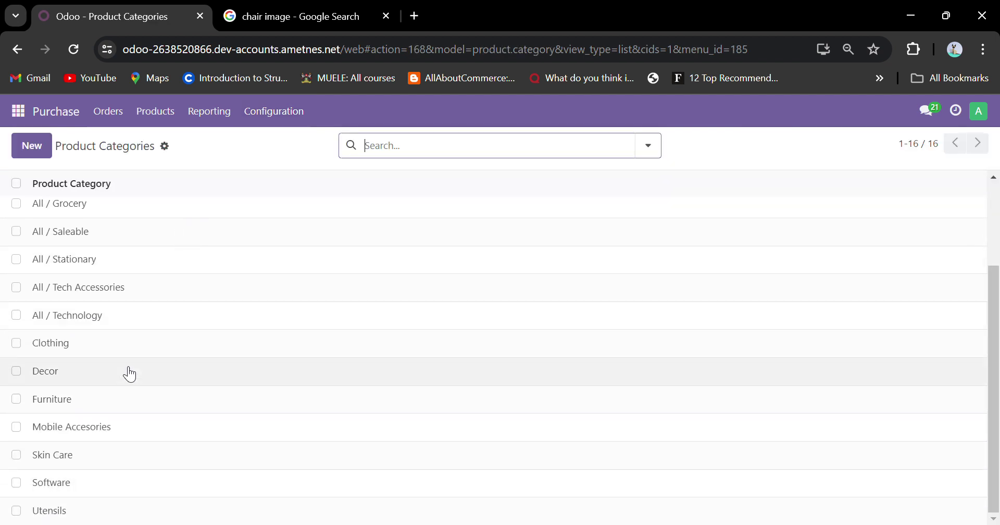
pyautogui.scroll(3, 127, 373)
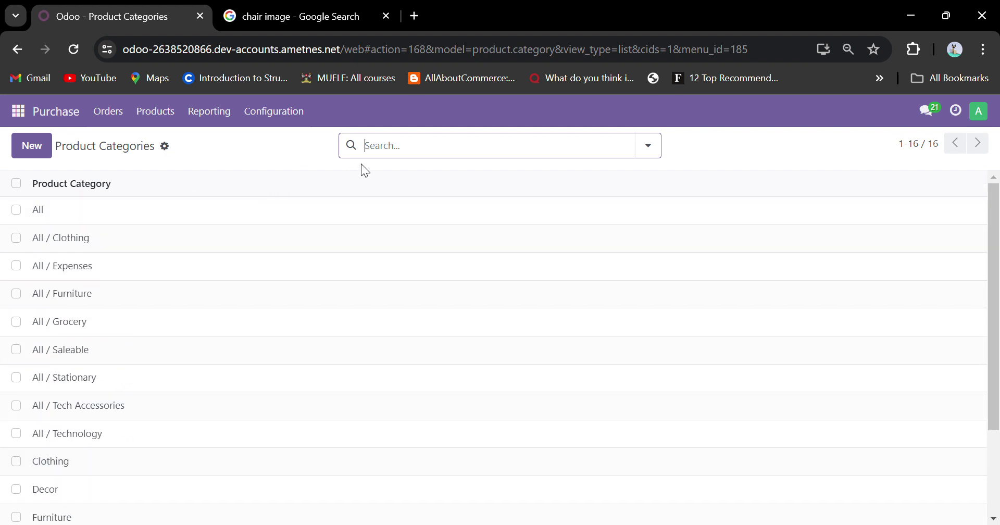
# Open the Import records page twice, returning to the Product Categories list each time.
pyautogui.click(170, 151)
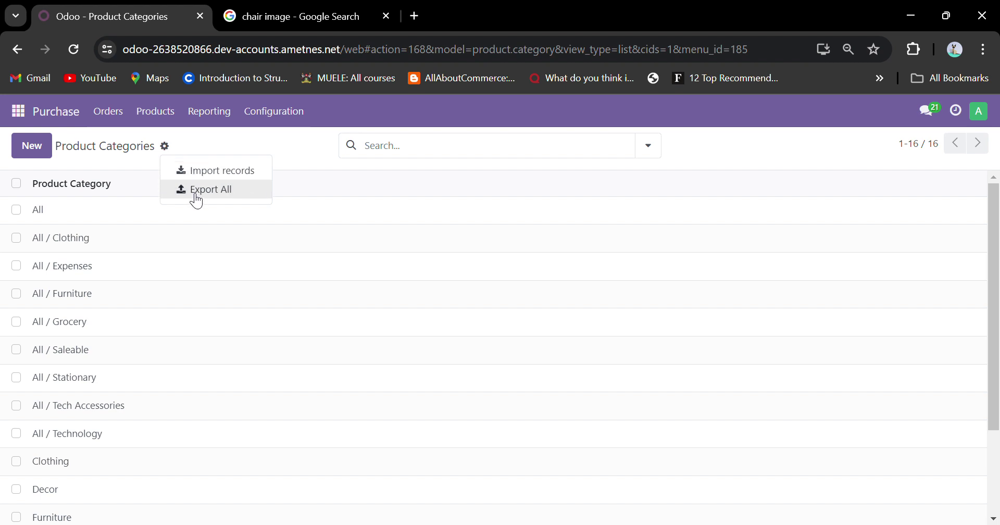
pyautogui.click(203, 170)
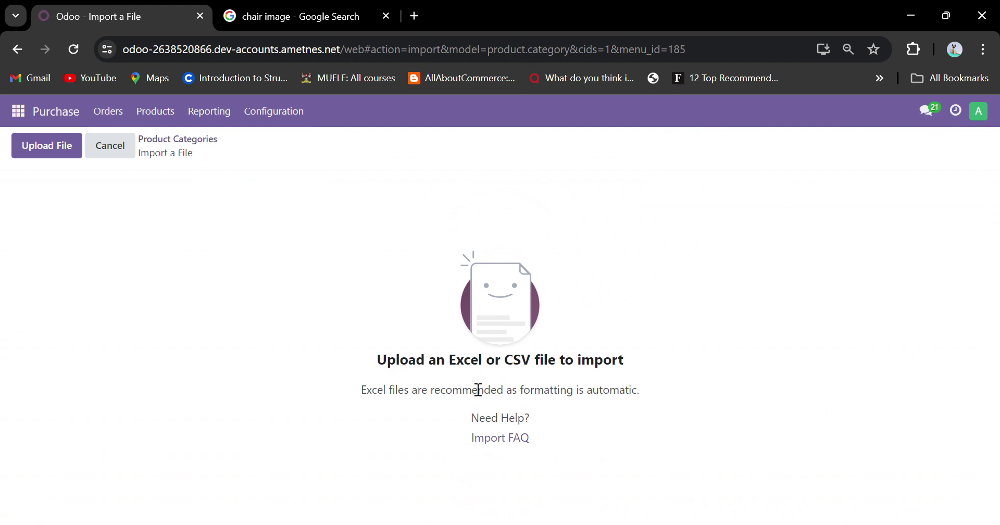
pyautogui.moveTo(389, 398); pyautogui.dragTo(367, 376)
pyautogui.click(572, 402)
pyautogui.click(360, 375)
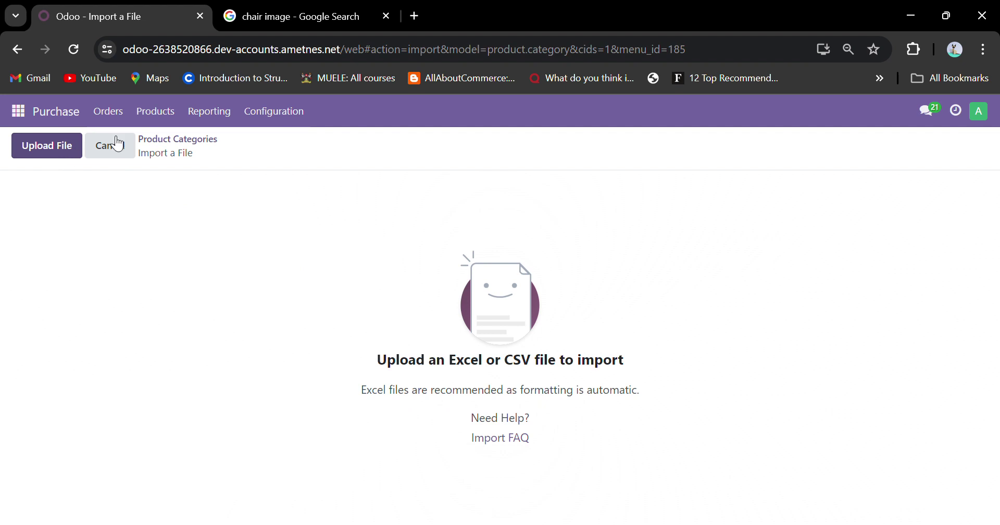
pyautogui.click(179, 141)
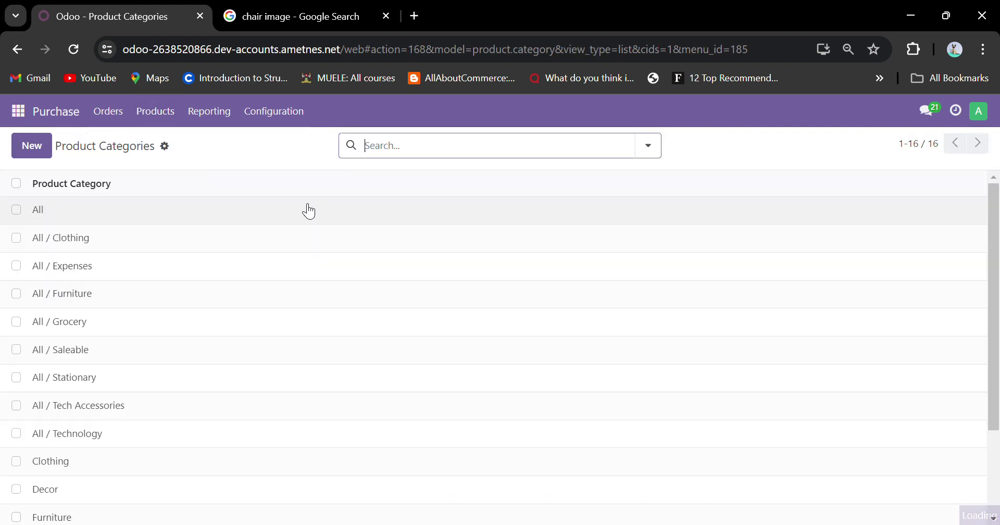
pyautogui.click(166, 148)
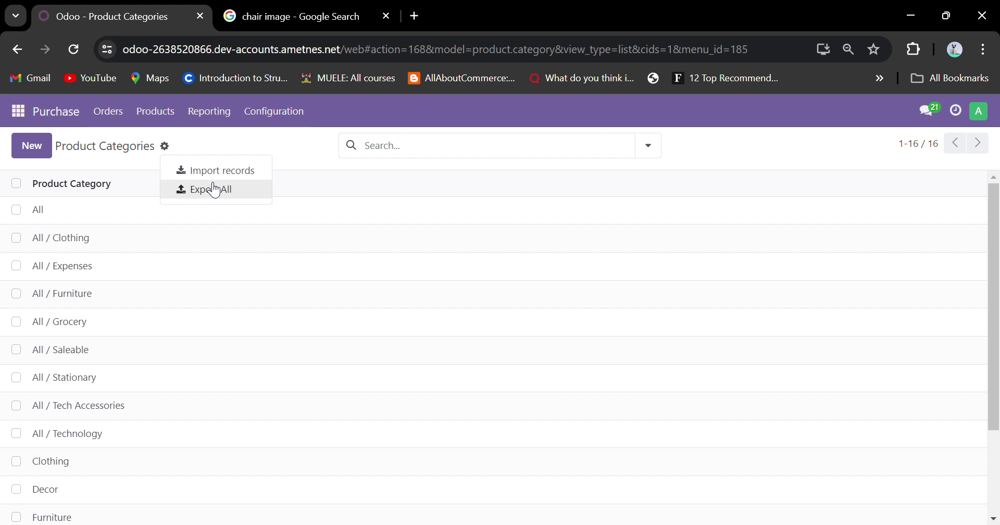
pyautogui.click(214, 171)
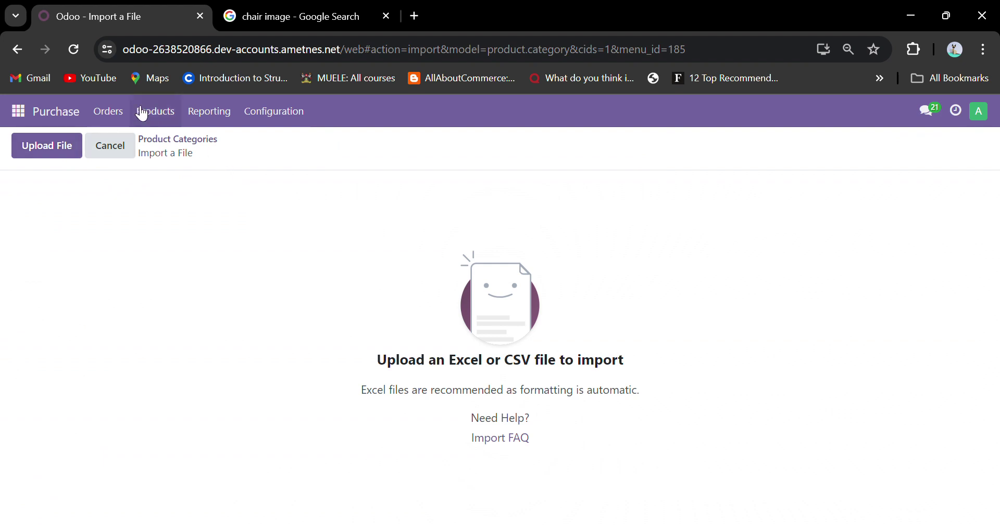
pyautogui.click(175, 147)
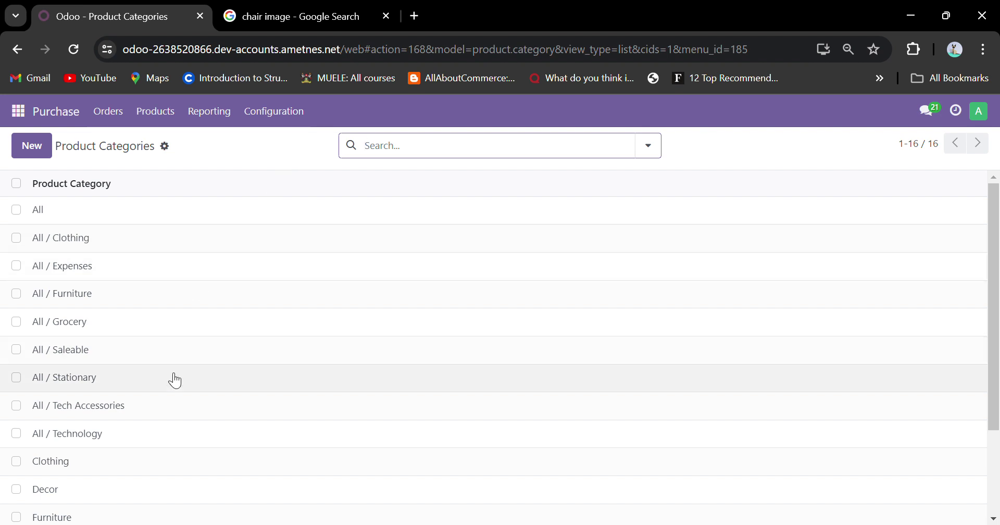
pyautogui.scroll(-3, 173, 379)
pyautogui.scroll(3, 175, 380)
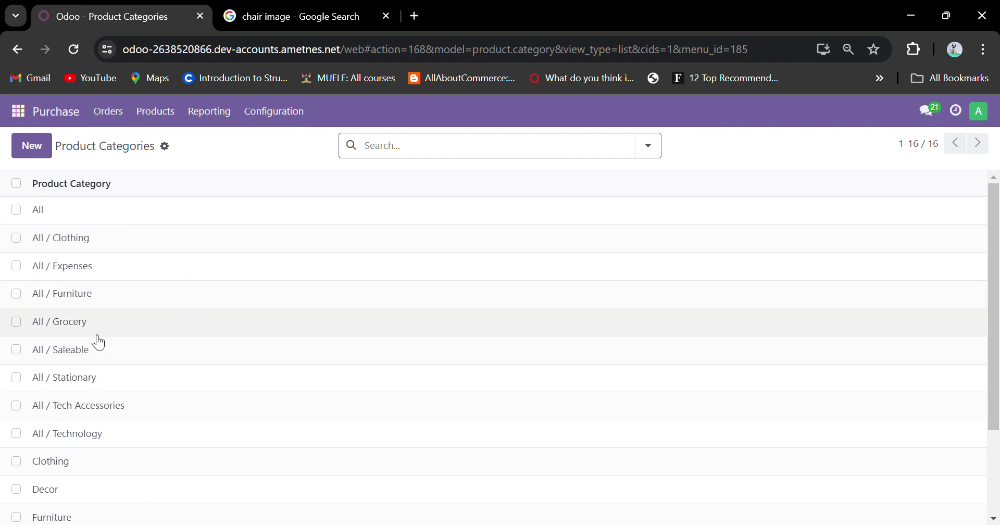
# Start a new product category named Construction with parent category All.
pyautogui.click(26, 152)
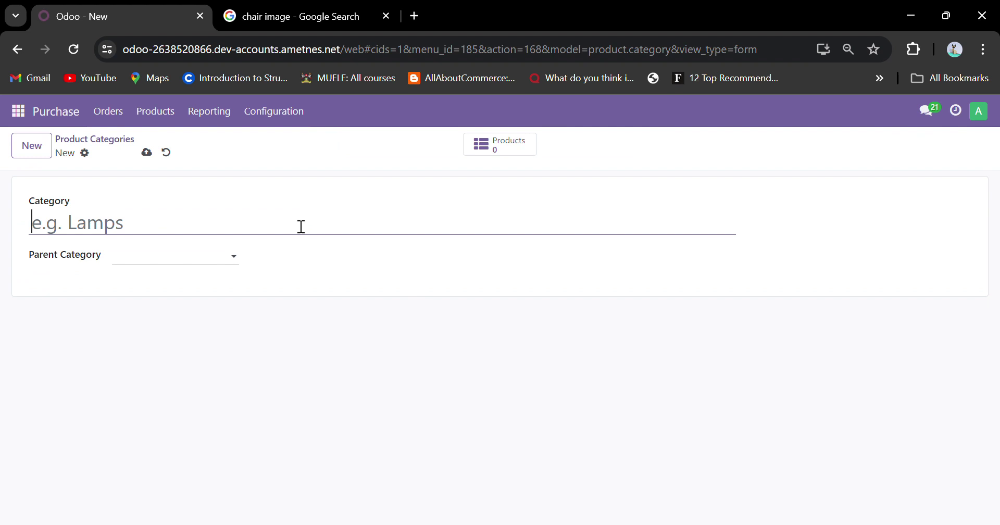
pyautogui.write('Buil')
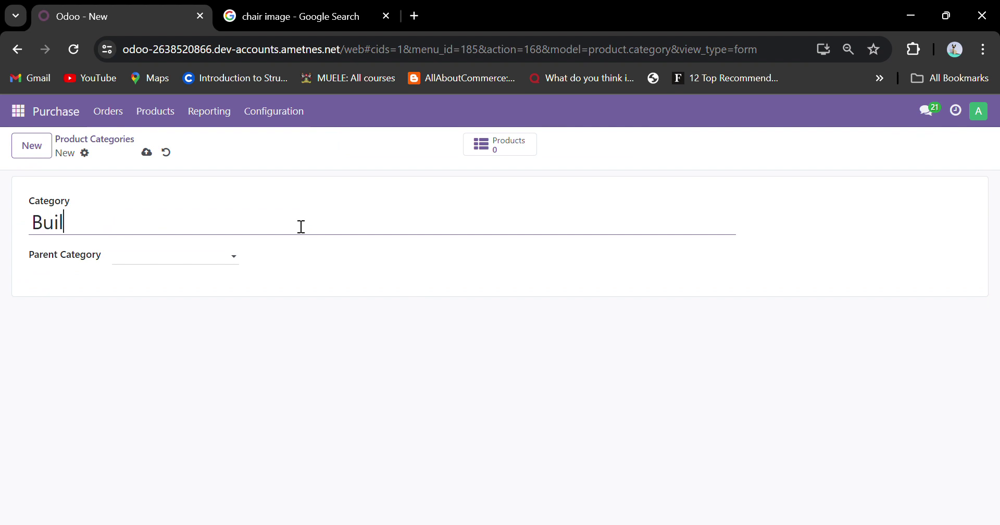
pyautogui.press('BackSpace')
pyautogui.press('BackSpace')
pyautogui.press('BackSpace')
pyautogui.press('BackSpace')
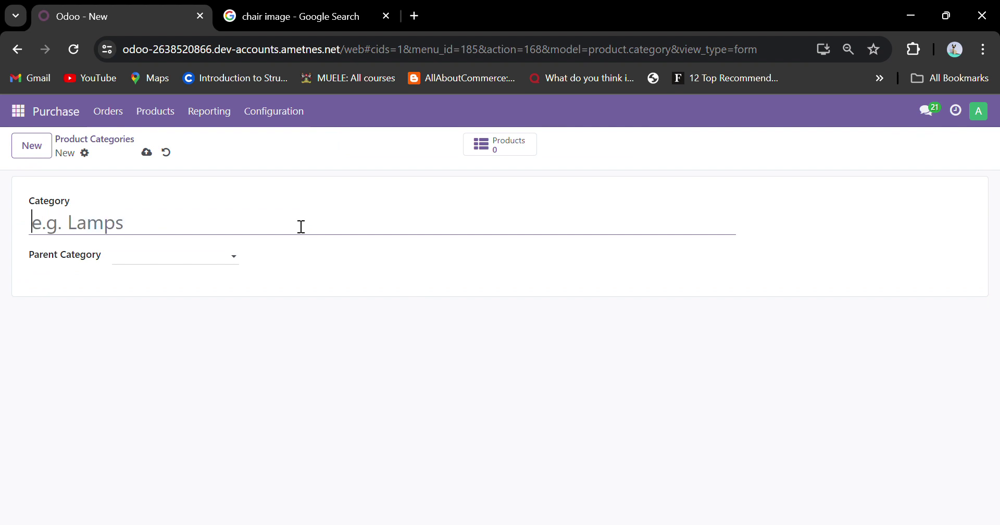
pyautogui.write('Constructuion')
pyautogui.click(230, 265)
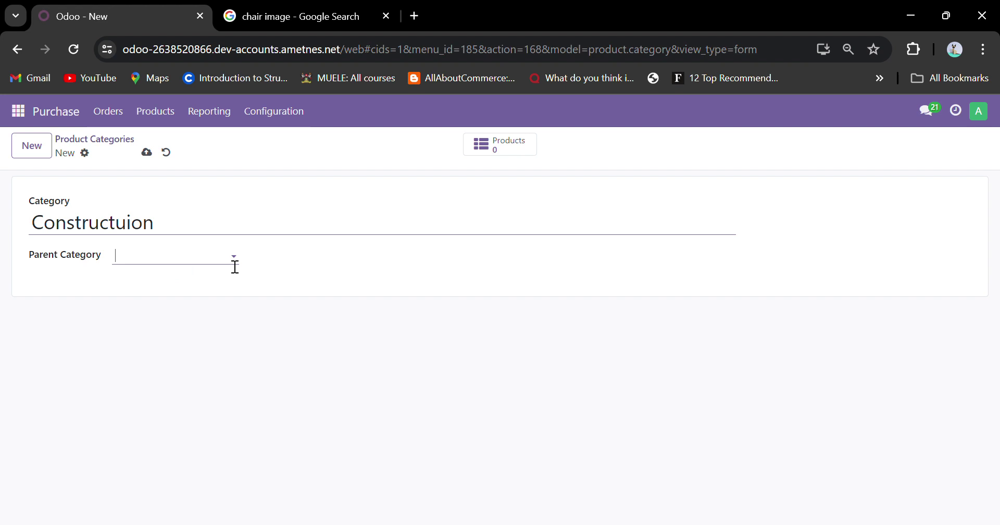
pyautogui.scroll(-1, 193, 339)
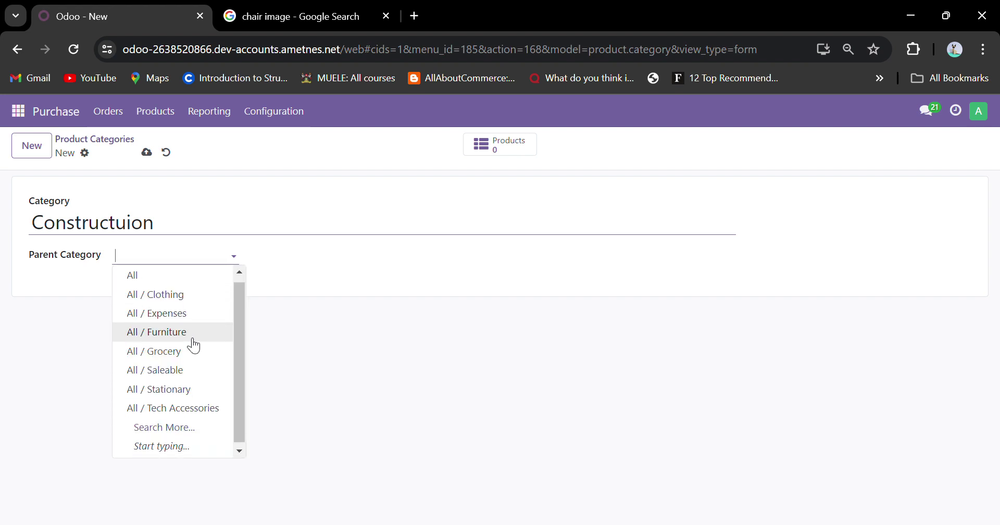
pyautogui.scroll(1, 188, 394)
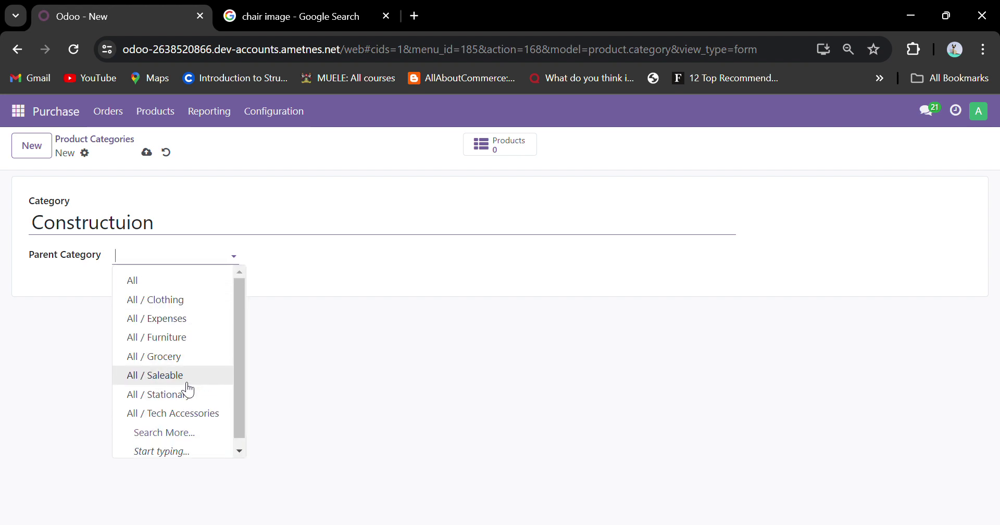
pyautogui.click(164, 286)
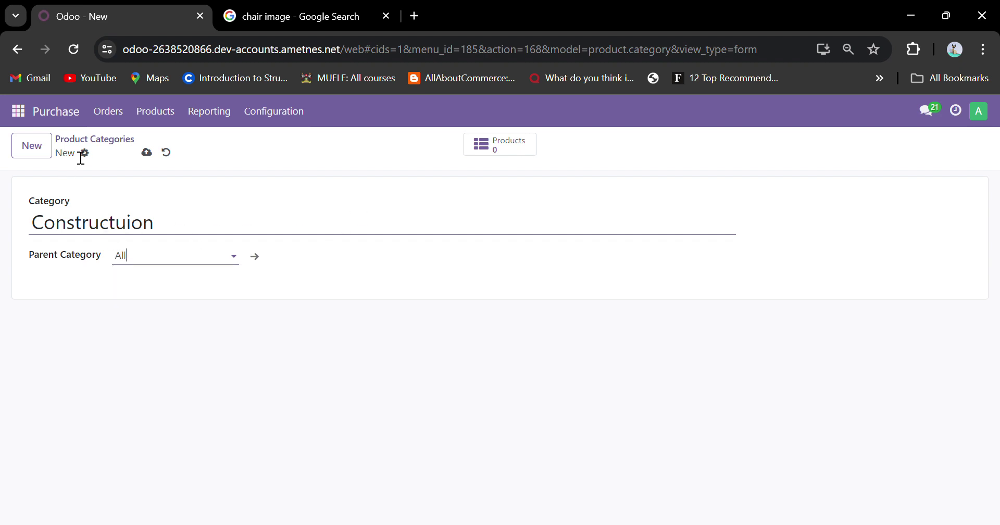
# Correct the name's spelling to 'Construction' and save the category.
pyautogui.click(127, 227)
pyautogui.press('BackSpace')
pyautogui.moveTo(68, 229); pyautogui.dragTo(192, 235)
pyautogui.click(190, 234)
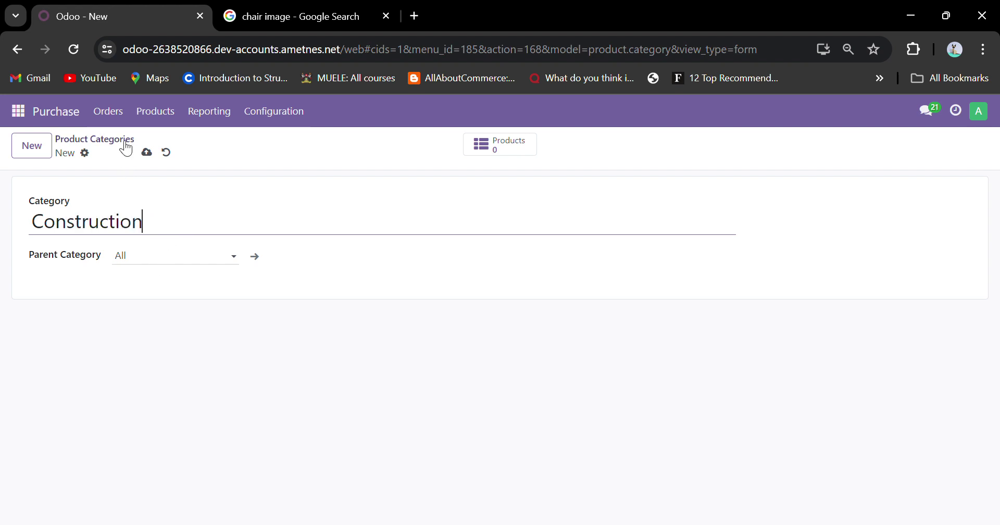
pyautogui.click(147, 152)
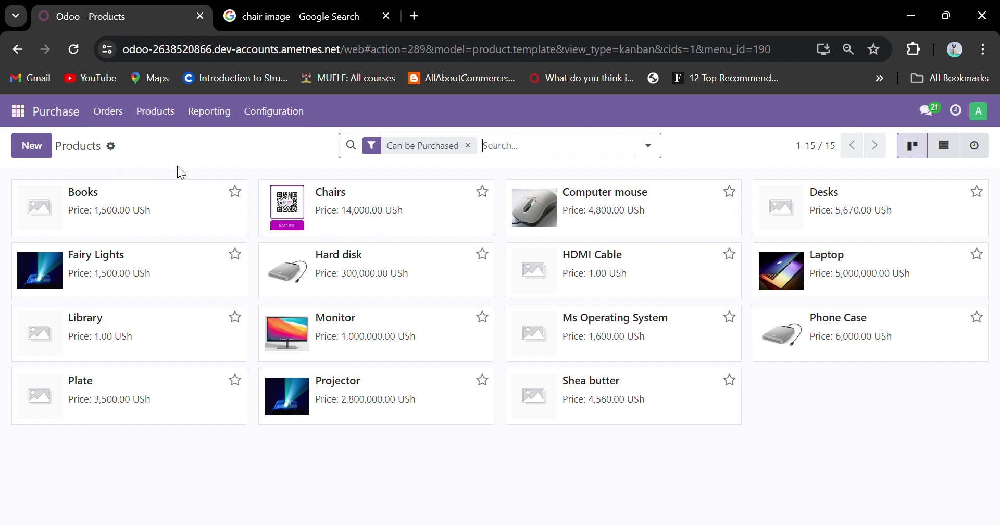
pyautogui.click(111, 146)
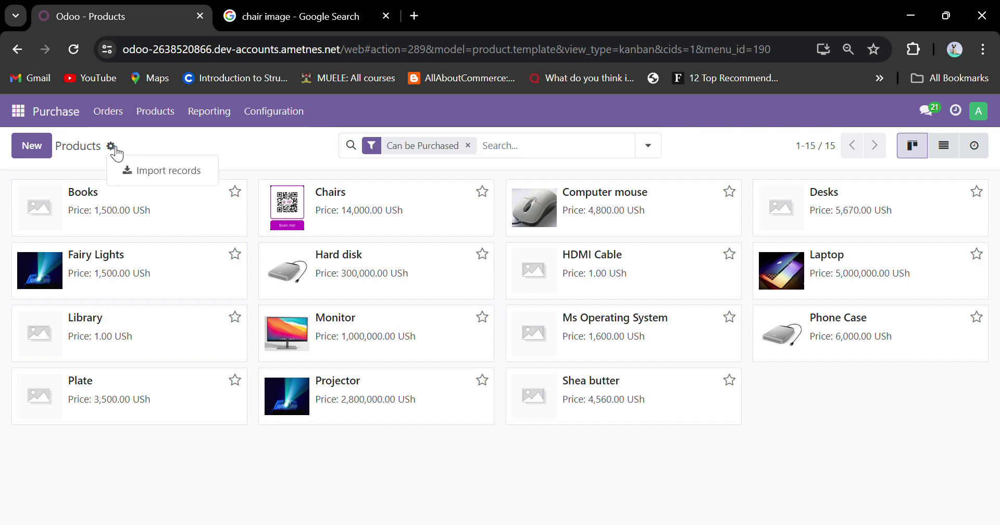
pyautogui.click(171, 175)
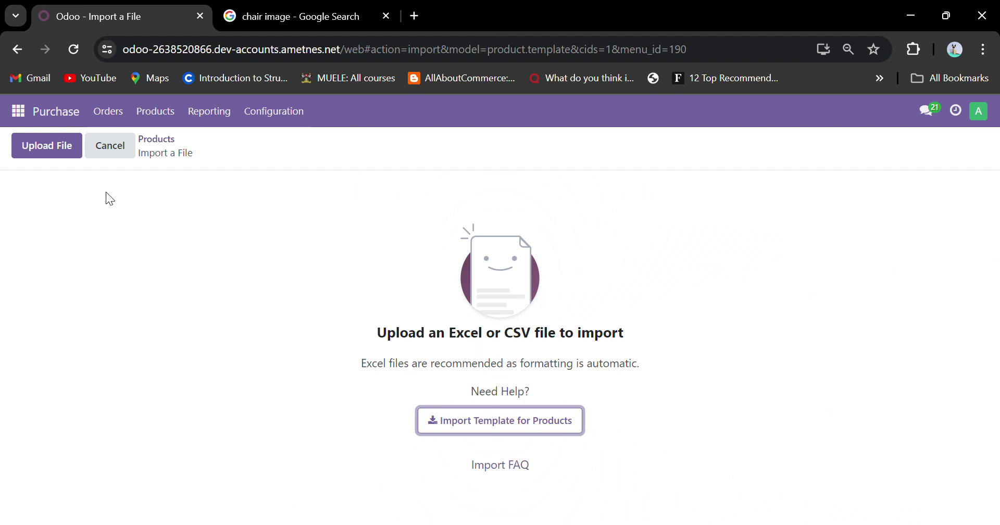
pyautogui.click(76, 151)
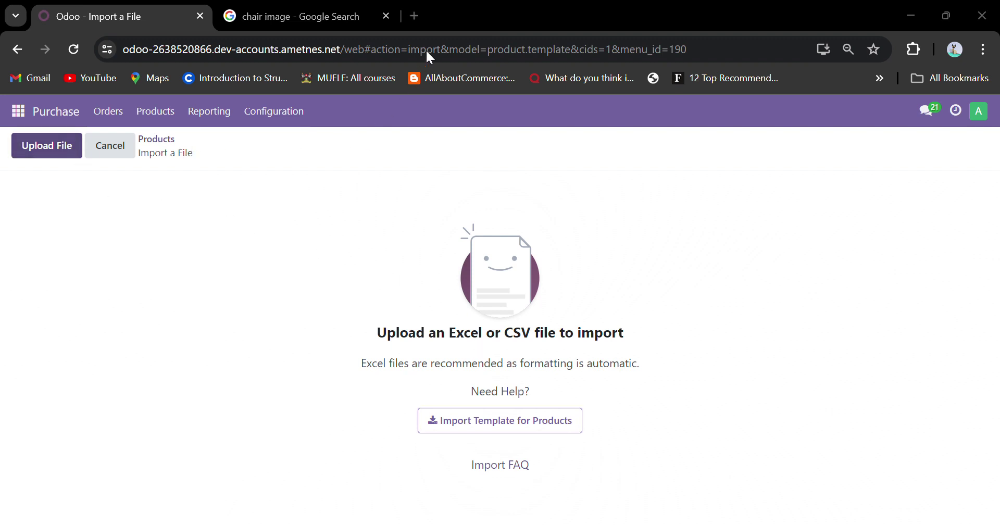
pyautogui.click(167, 146)
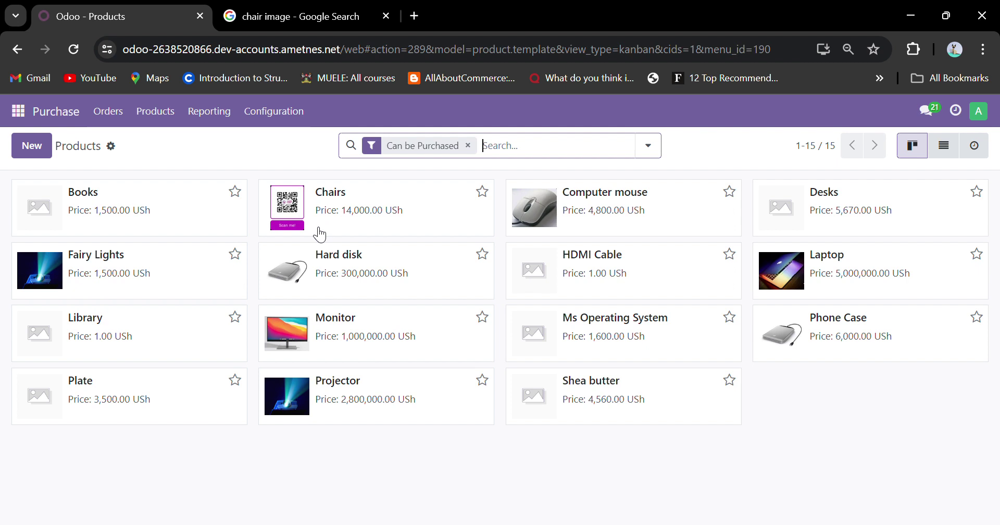
# Start a new product named Chair.
pyautogui.click(32, 146)
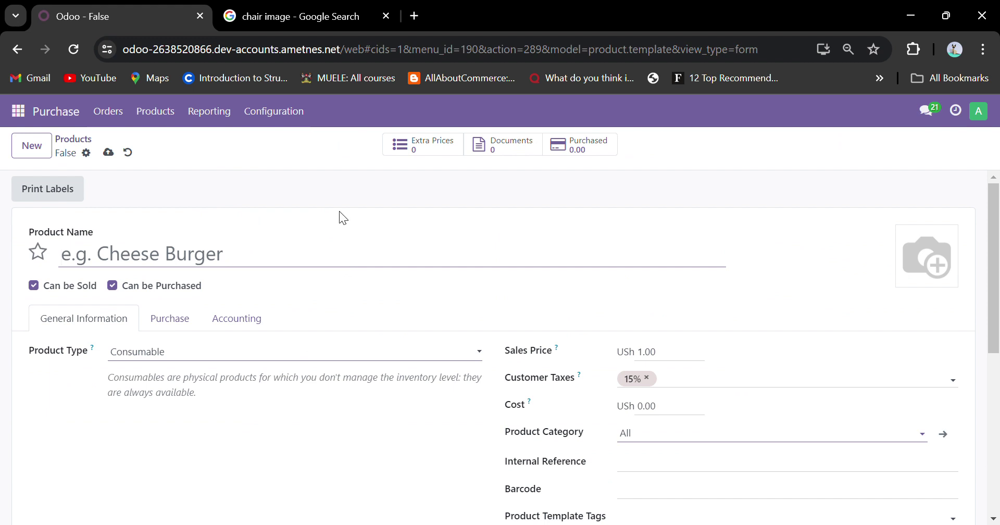
pyautogui.write('Ch')
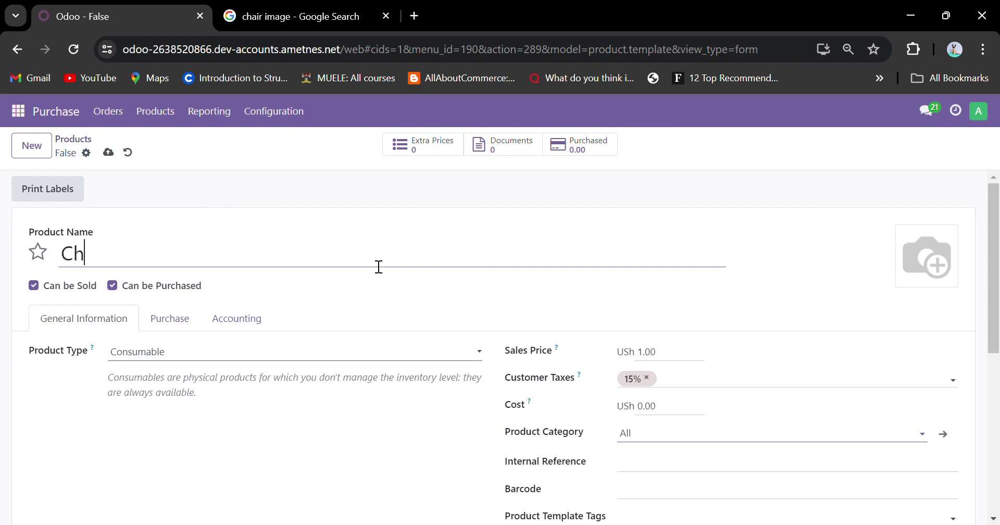
pyautogui.write('ai')
pyautogui.press('BackSpace')
pyautogui.write('ir')
# Set Chair's sales price to 11,000.00, cost to 5,000.00 and category to All / Furniture.
pyautogui.click(651, 356)
pyautogui.click(651, 355)
pyautogui.write('000')
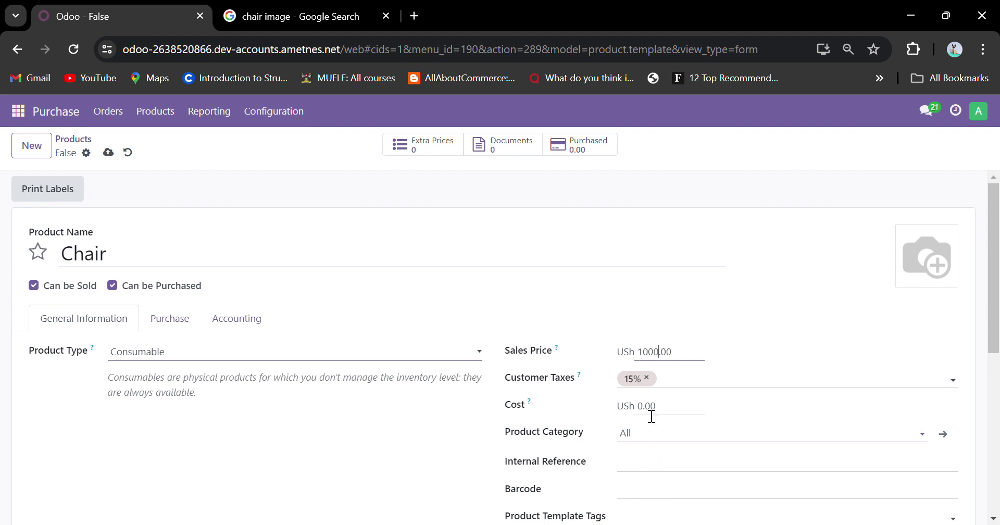
pyautogui.click(650, 411)
pyautogui.click(650, 415)
pyautogui.press('BackSpace')
pyautogui.write('5000')
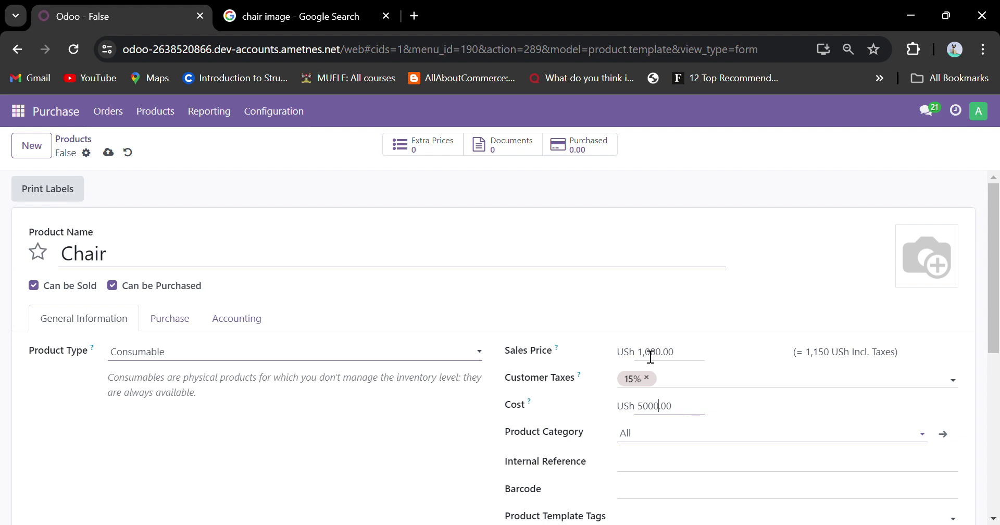
pyautogui.click(650, 357)
pyautogui.click(650, 358)
pyautogui.scroll(-6, 737, 392)
pyautogui.scroll(3, 717, 350)
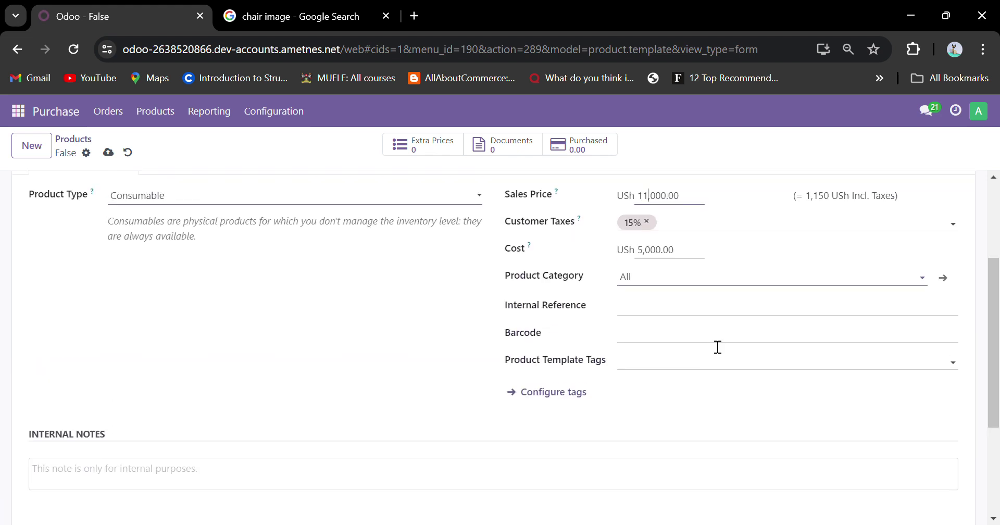
pyautogui.click(656, 291)
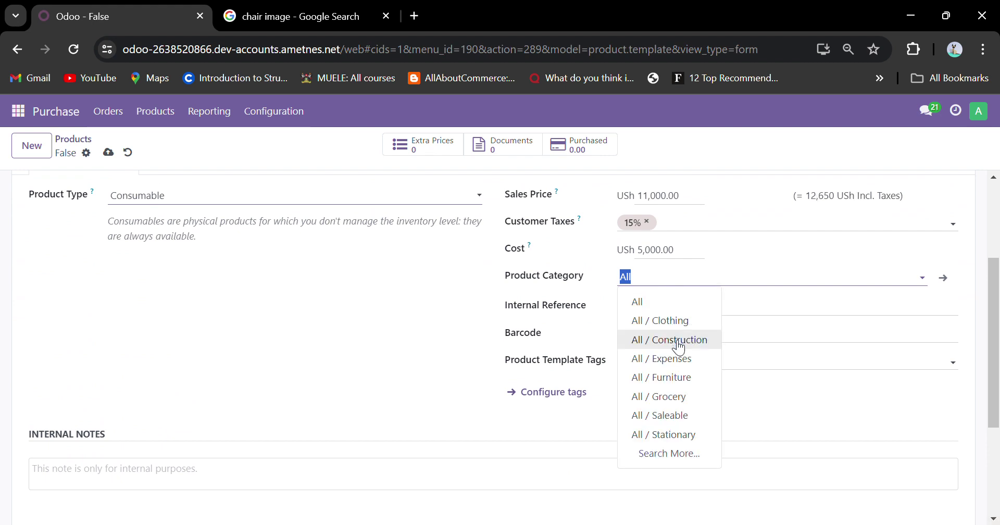
pyautogui.click(678, 381)
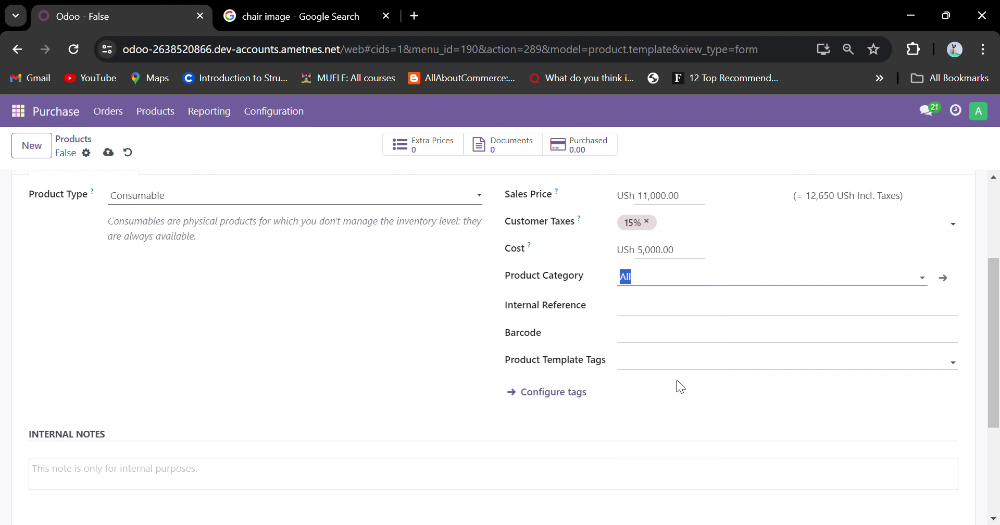
# Review the Chair product's general information fields.
pyautogui.scroll(2, 680, 385)
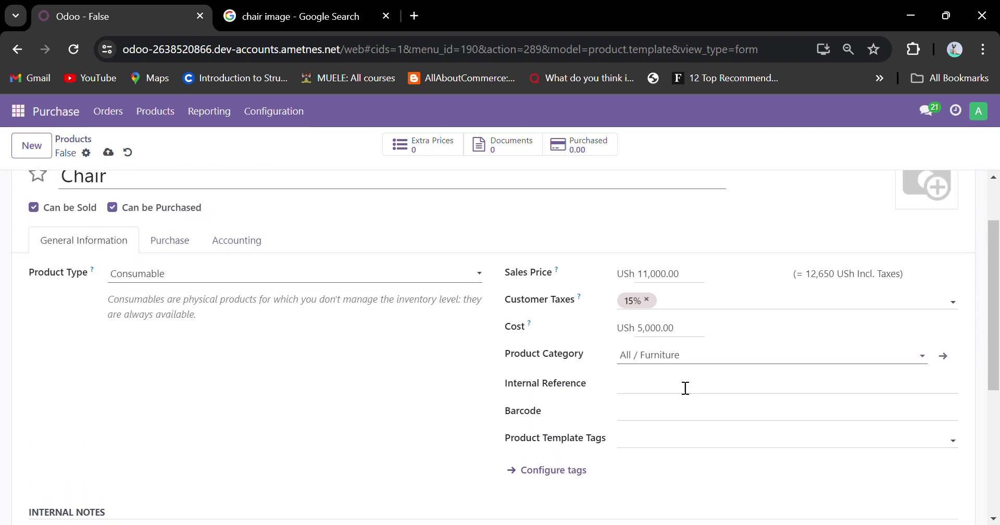
pyautogui.scroll(-2, 685, 388)
pyautogui.scroll(2, 685, 388)
pyautogui.scroll(-2, 685, 388)
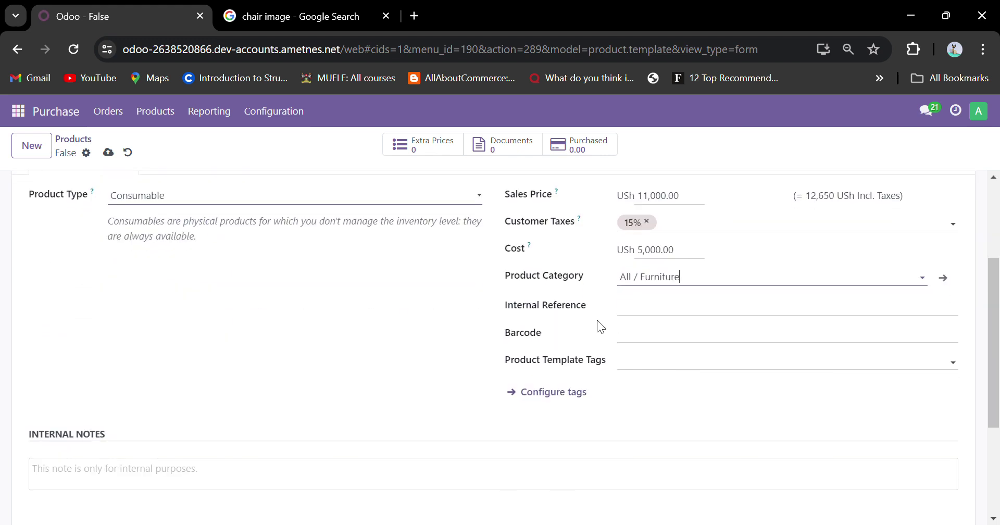
pyautogui.tripleClick(557, 307)
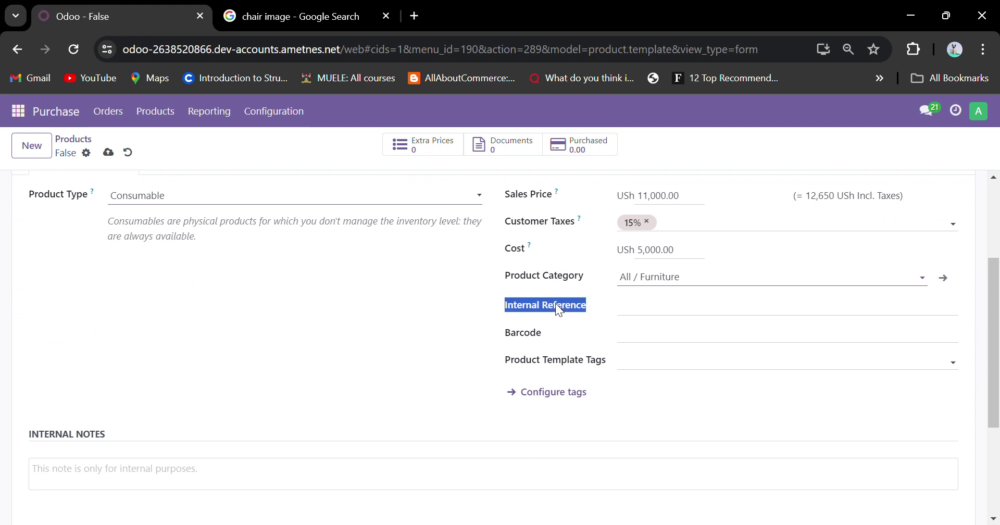
pyautogui.tripleClick(539, 333)
pyautogui.tripleClick(542, 362)
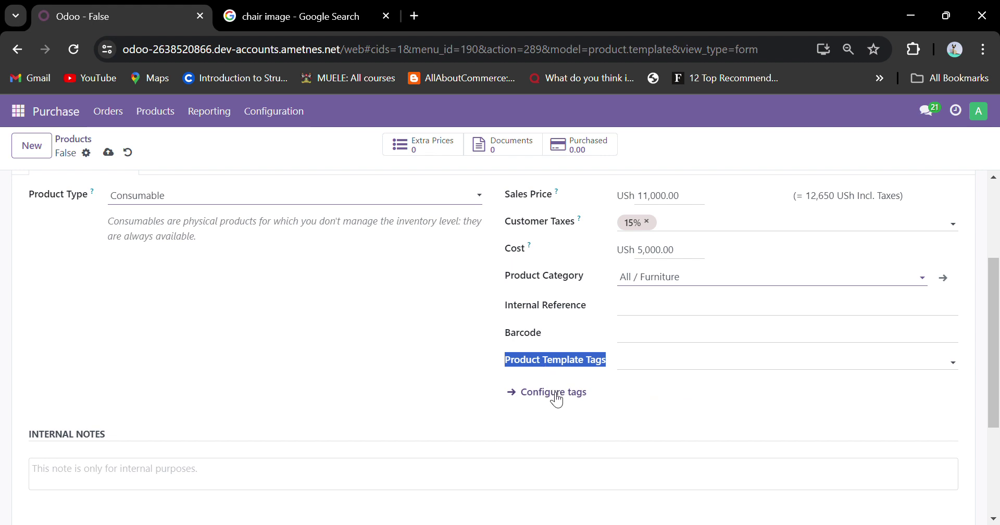
pyautogui.scroll(3, 283, 318)
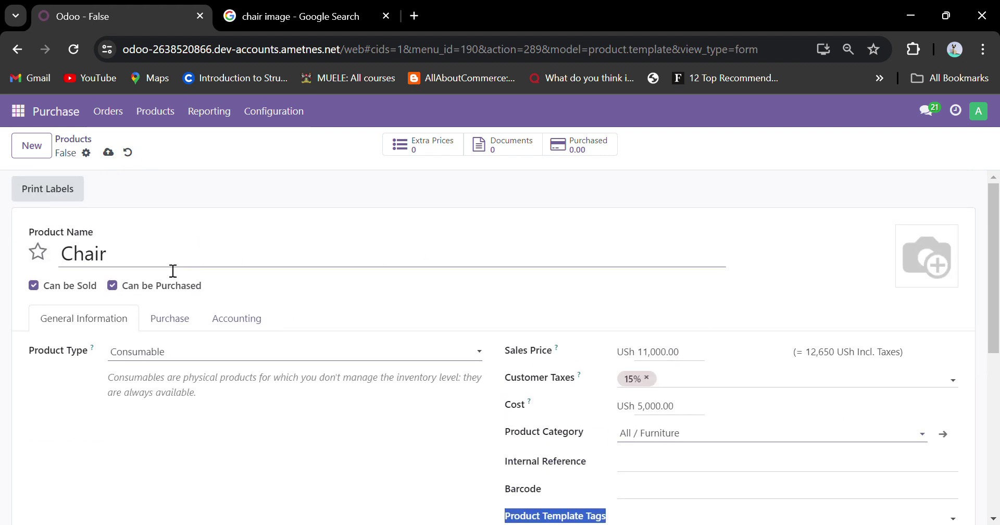
pyautogui.scroll(-3, 172, 265)
pyautogui.scroll(3, 197, 263)
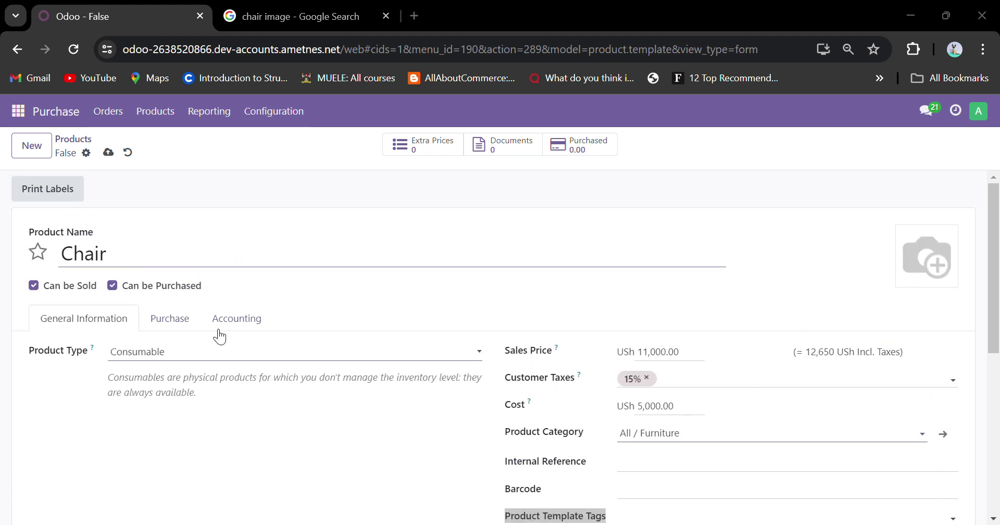
# Check Chair's Purchase and Accounting tabs, then save the product.
pyautogui.click(162, 320)
pyautogui.click(237, 329)
pyautogui.click(131, 327)
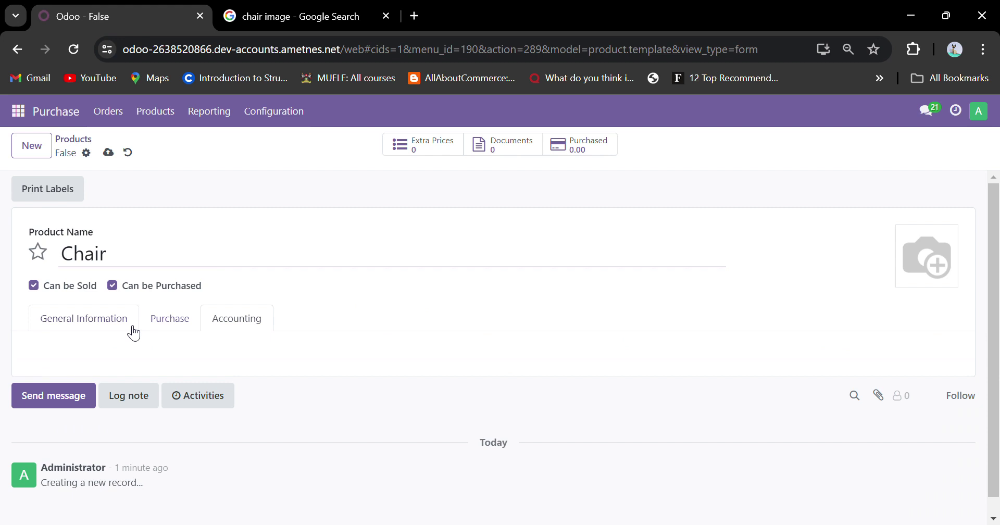
pyautogui.scroll(-3, 419, 328)
pyautogui.scroll(3, 421, 328)
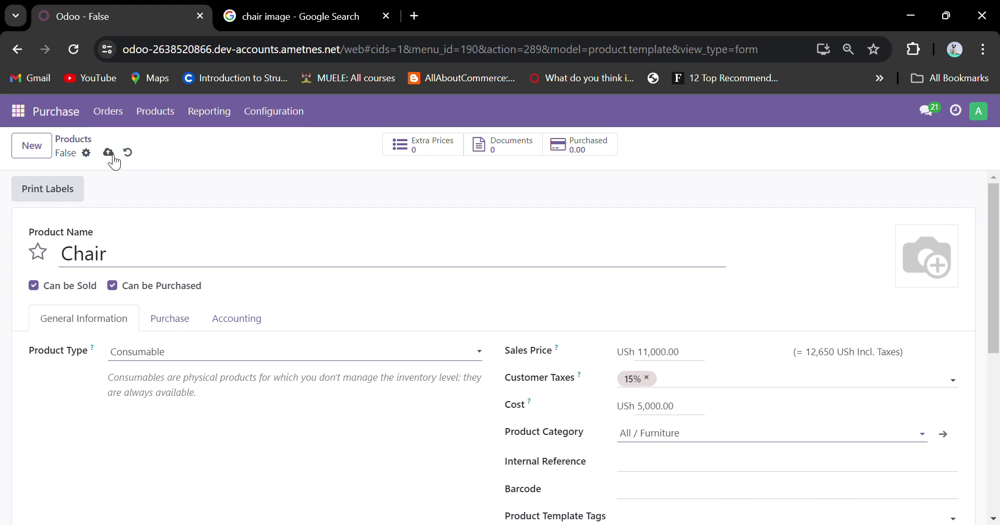
pyautogui.click(89, 140)
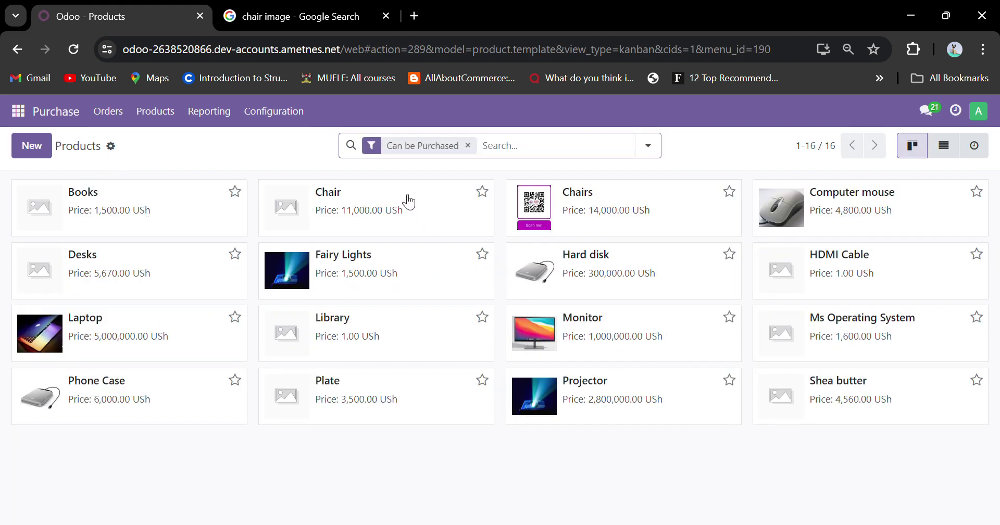
# Give the saved Chair product a chair photo and return to the purchasable products list.
pyautogui.click(393, 212)
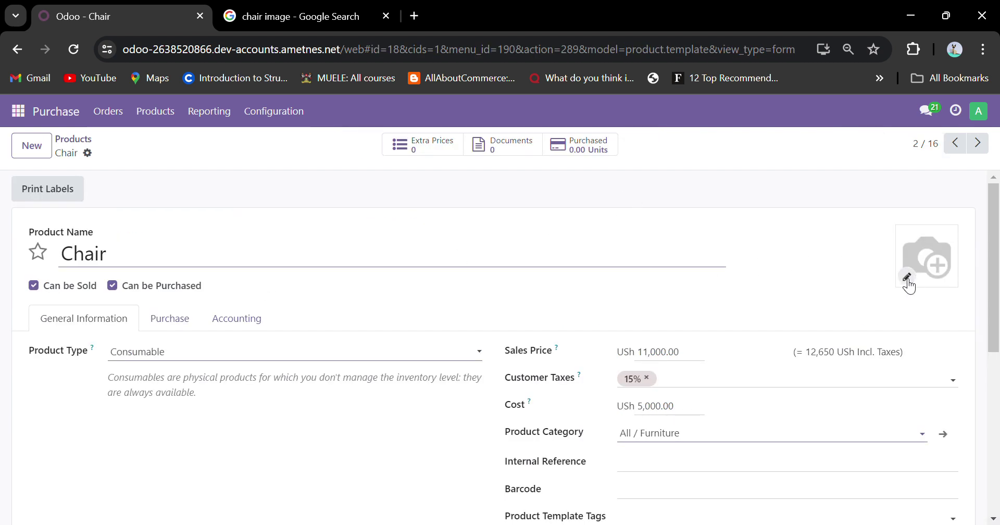
pyautogui.click(906, 277)
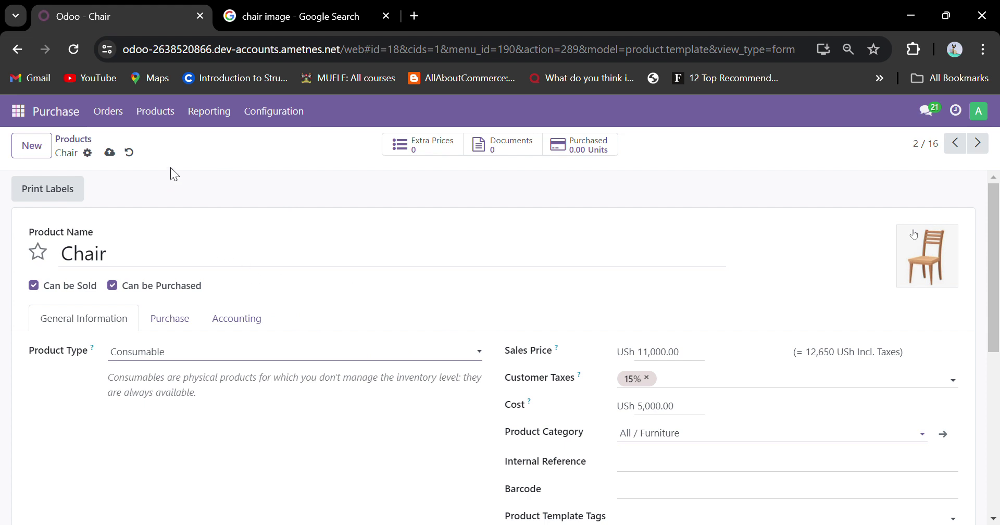
pyautogui.click(81, 139)
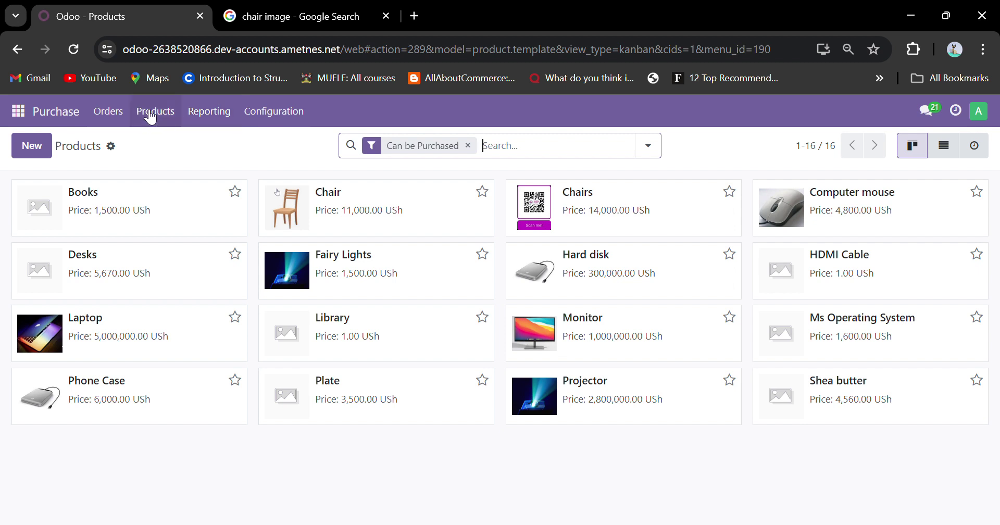
# Open the Vendors list under Orders.
pyautogui.click(129, 113)
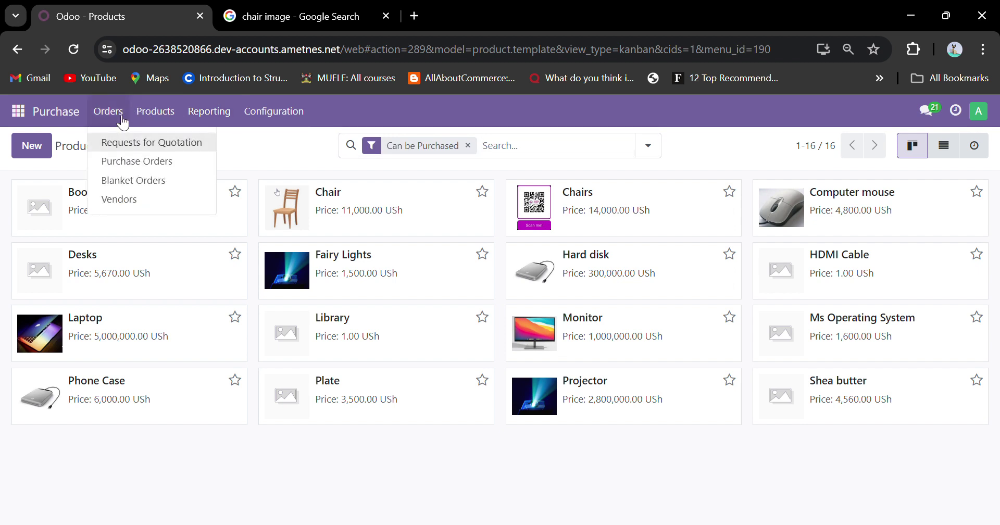
pyautogui.click(125, 200)
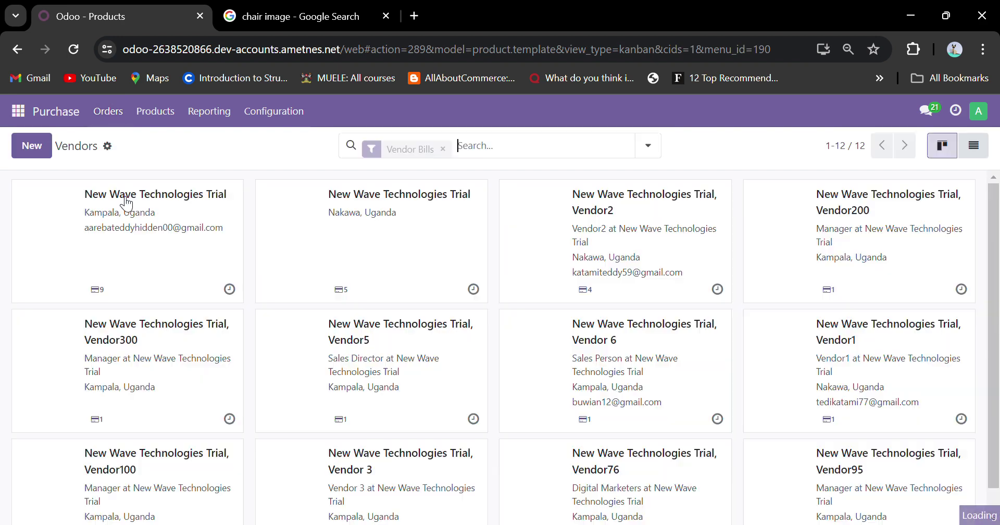
pyautogui.scroll(-1, 265, 262)
pyautogui.scroll(1, 263, 261)
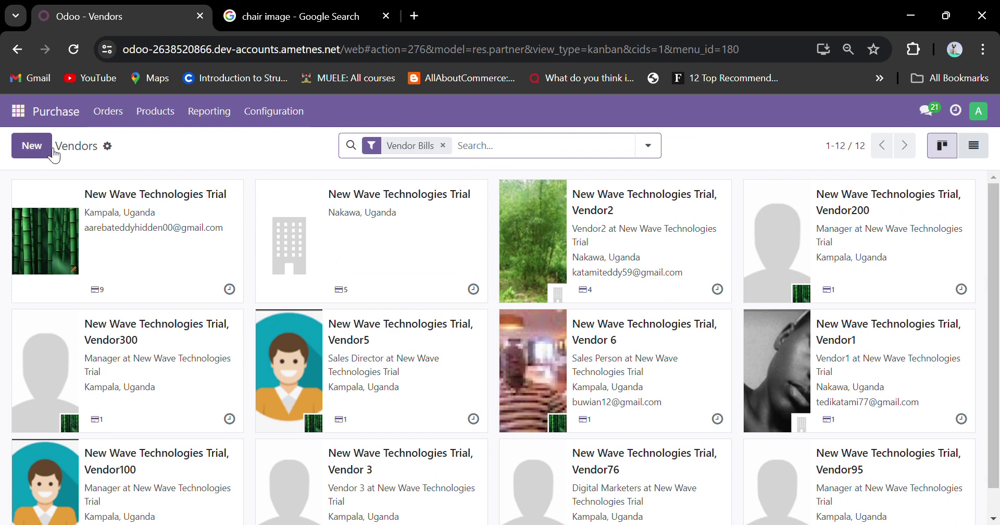
# Try the vendors Import records page, go back to Vendors, and start a new vendor.
pyautogui.click(107, 147)
pyautogui.click(156, 170)
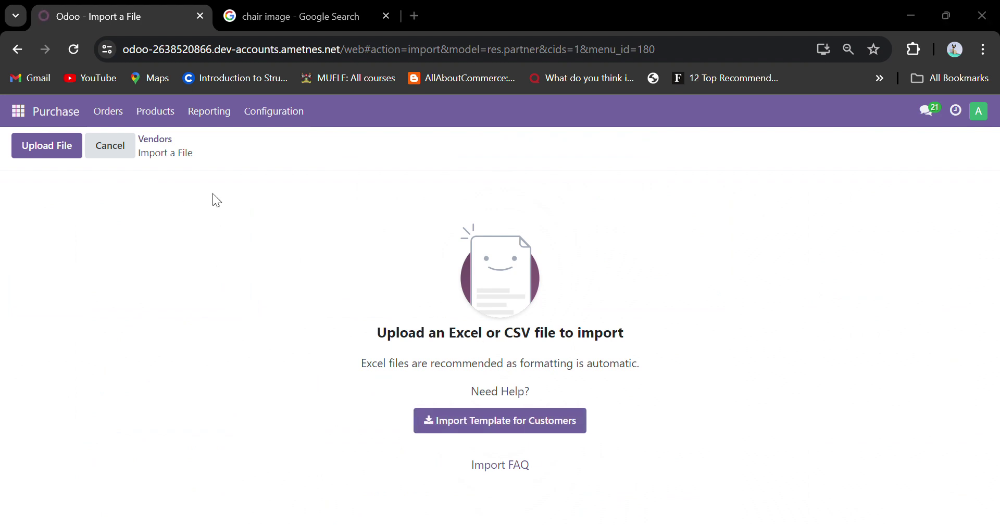
pyautogui.click(488, 19)
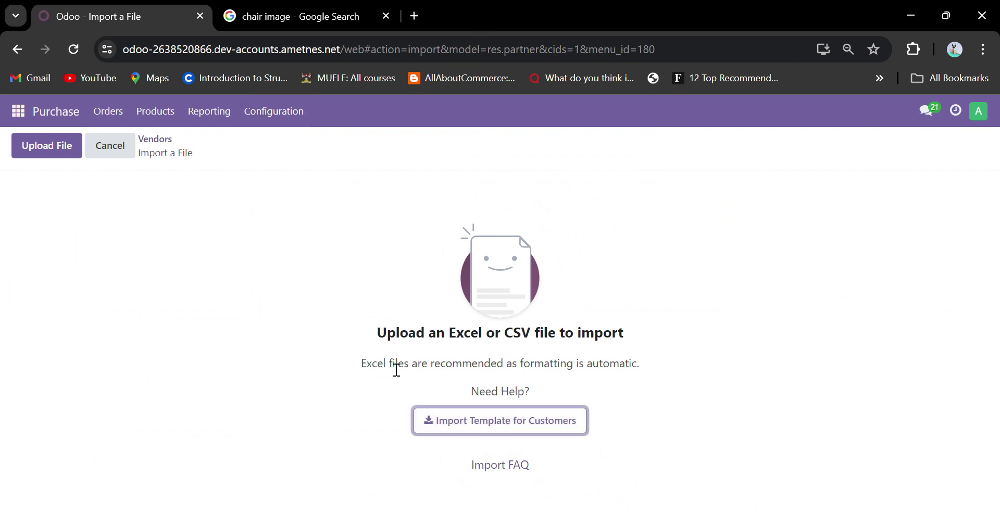
pyautogui.click(54, 152)
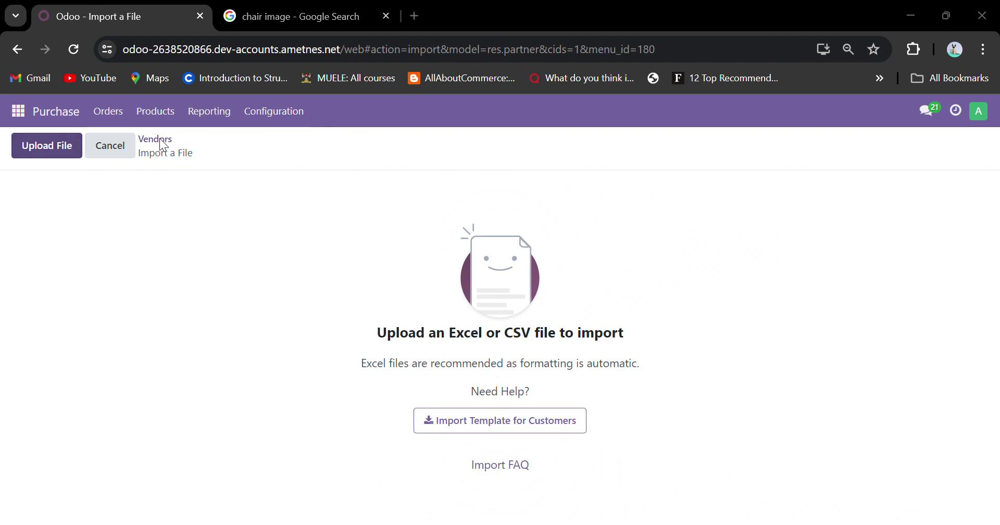
pyautogui.click(475, 10)
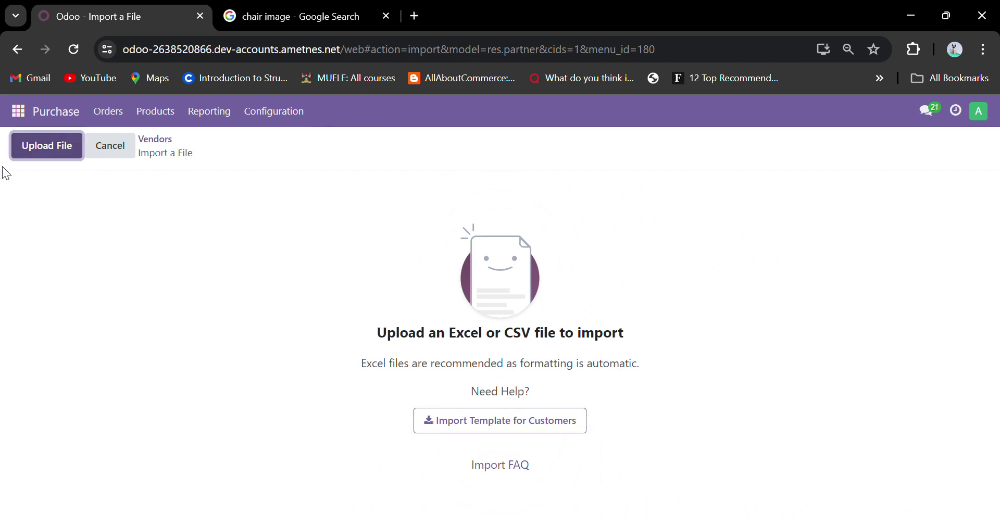
pyautogui.click(147, 140)
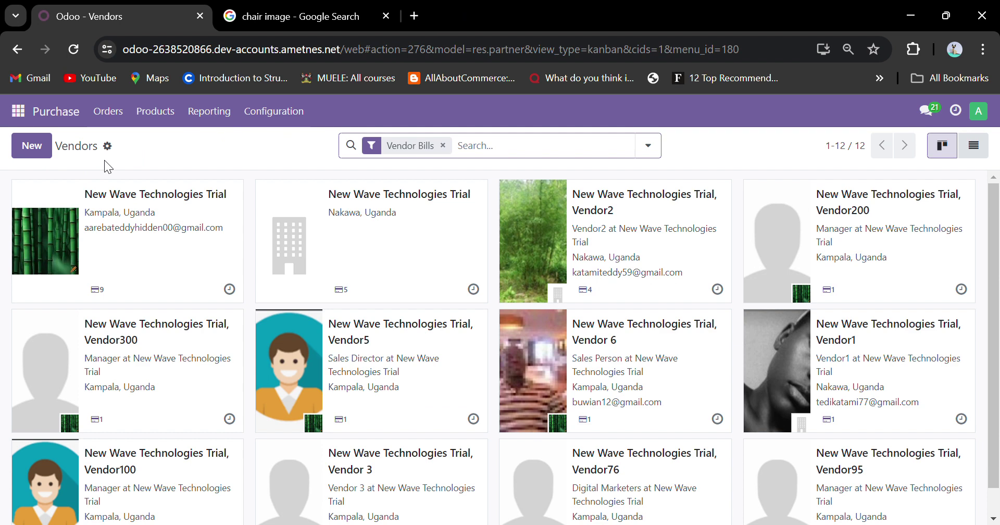
pyautogui.click(108, 148)
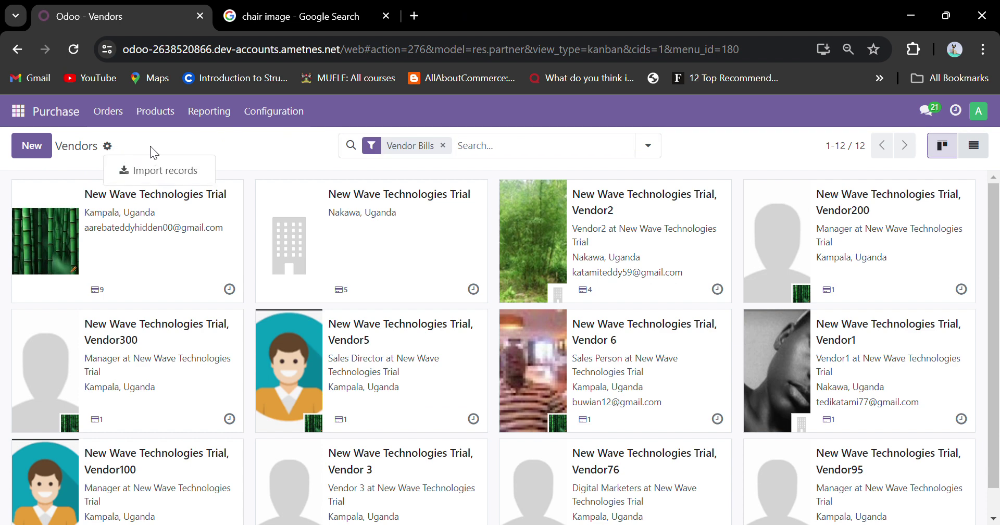
pyautogui.click(32, 149)
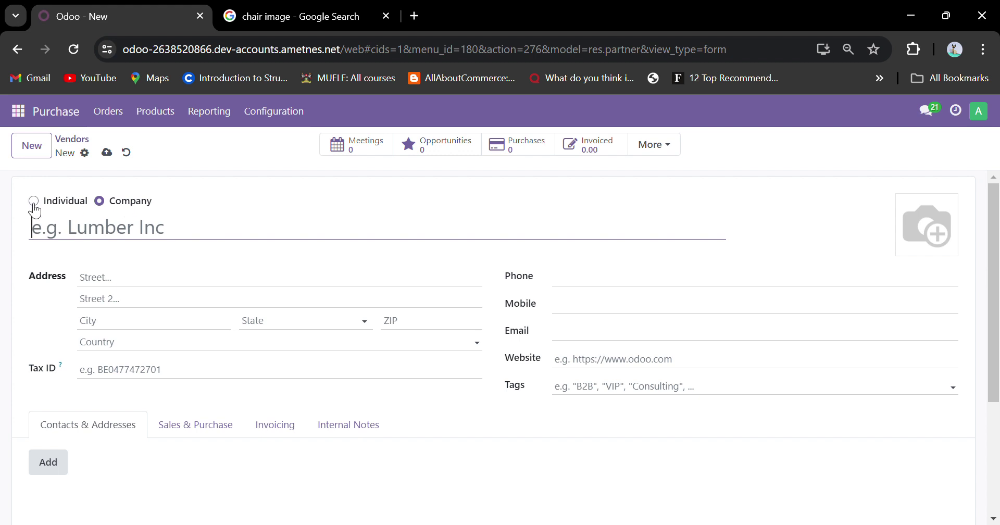
# Make the vendor an individual with the contact's full name, at New Wave Technologies Trial.
pyautogui.click(40, 203)
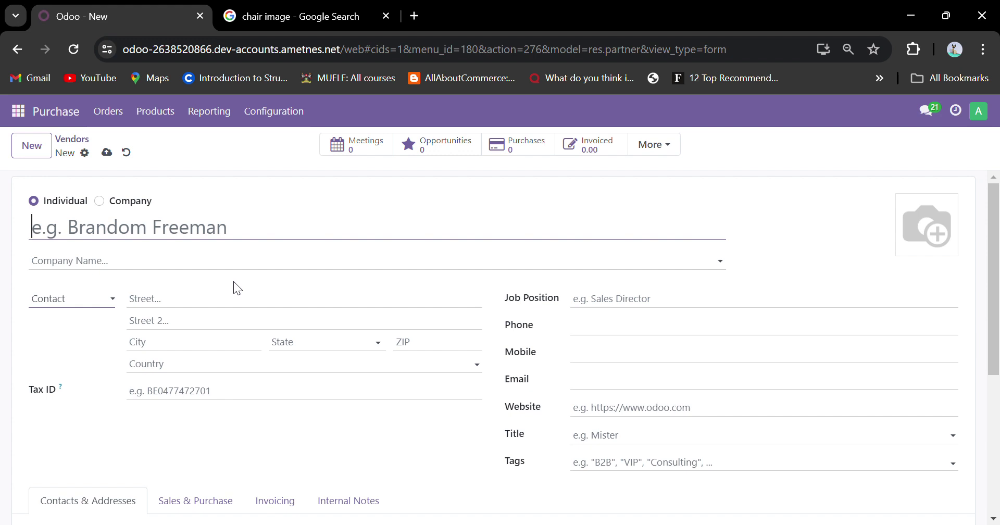
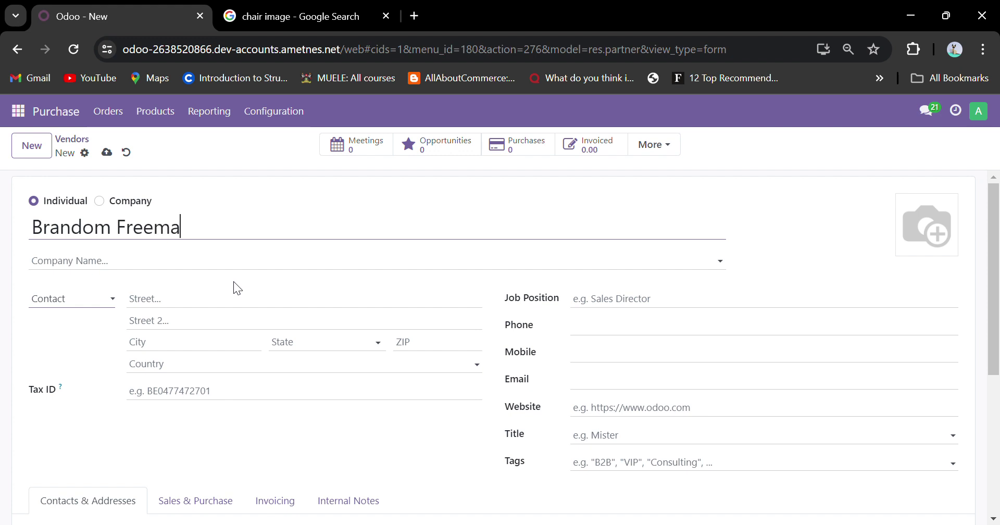
pyautogui.click(193, 265)
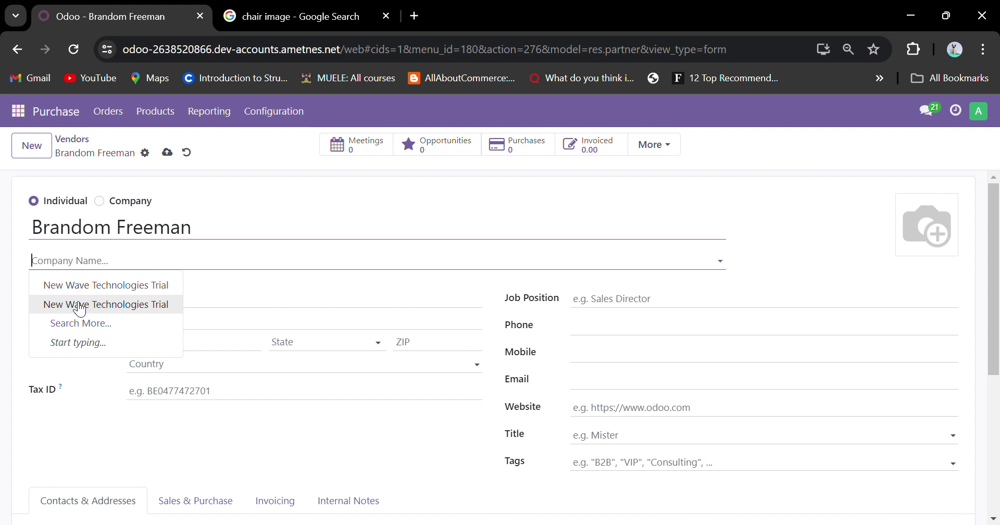
pyautogui.click(82, 304)
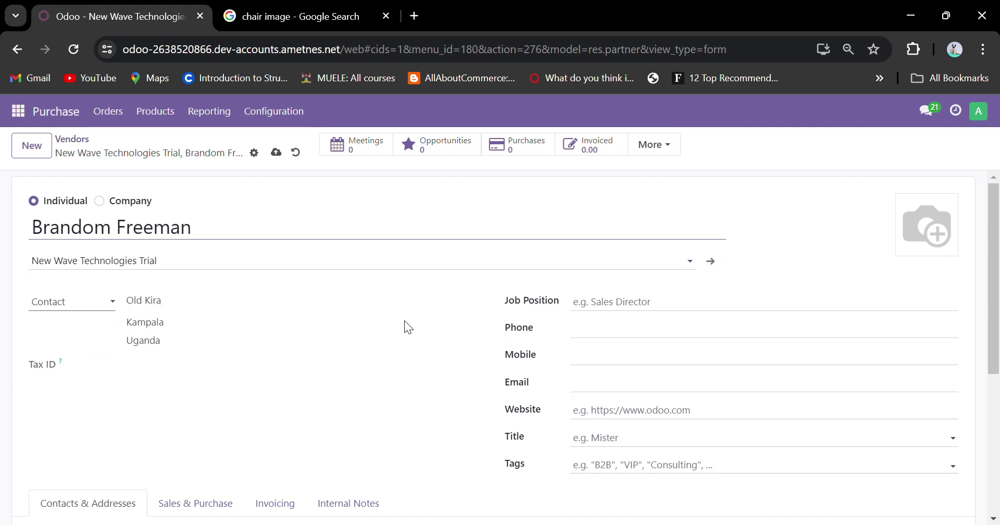
pyautogui.moveTo(130, 305); pyautogui.dragTo(186, 360)
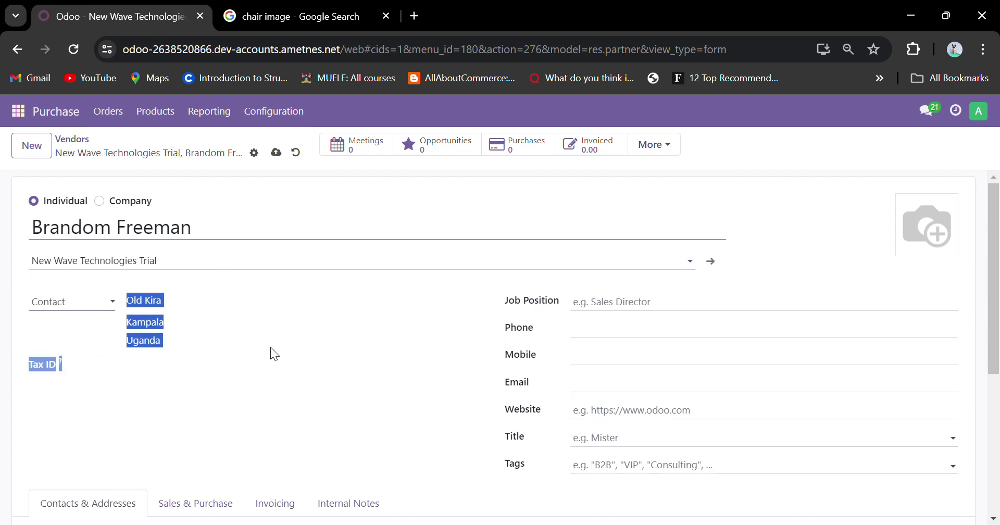
pyautogui.click(258, 309)
# Set job position Sales Director, enter the phone number, and choose title Mister.
pyautogui.click(646, 308)
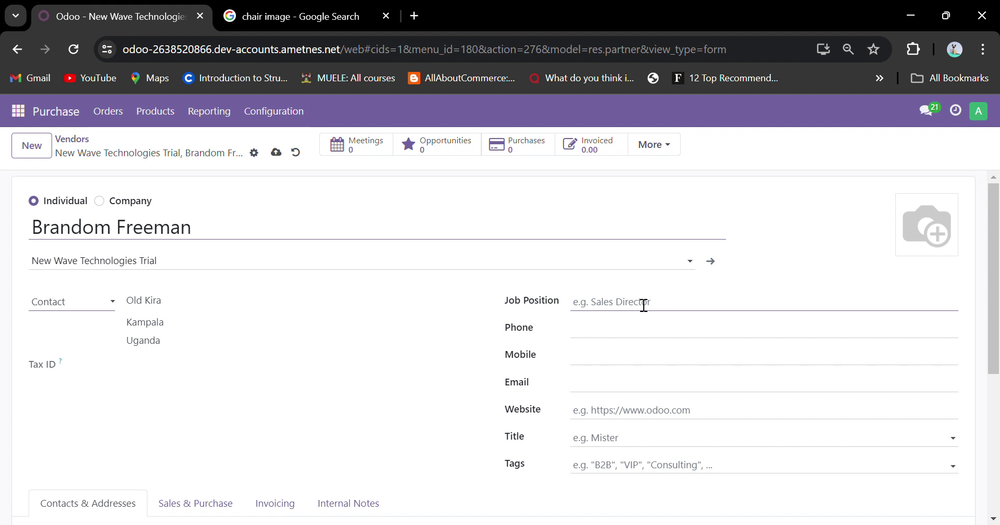
pyautogui.write('Sales Director')
pyautogui.click(594, 339)
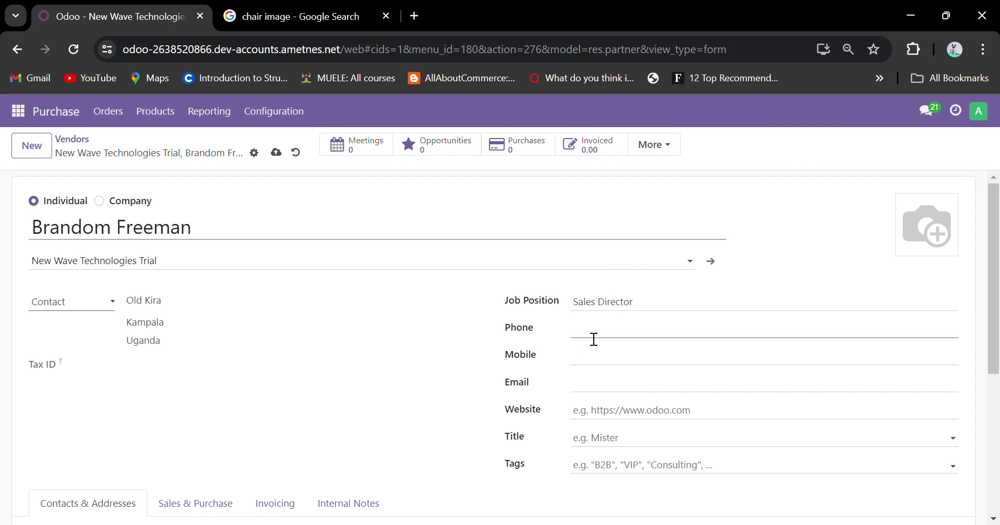
pyautogui.click(589, 364)
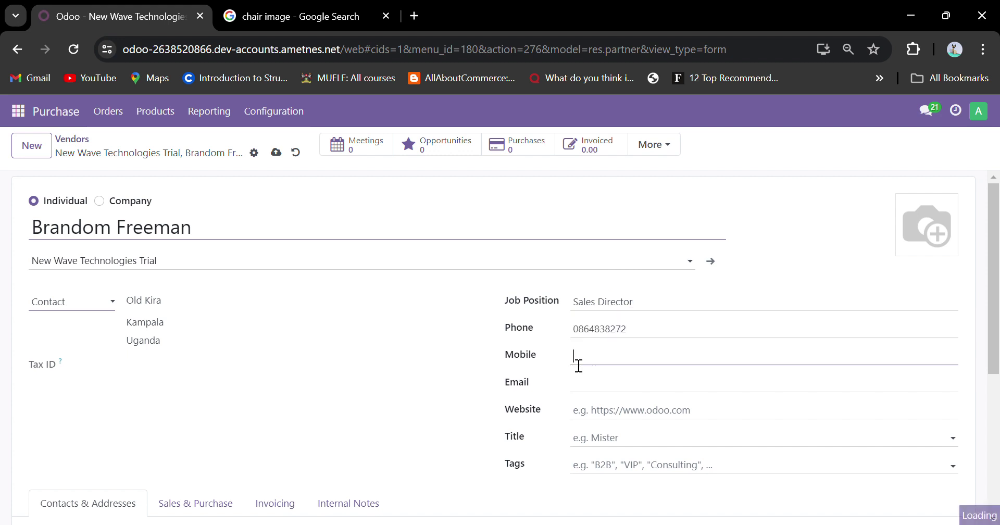
pyautogui.click(600, 395)
pyautogui.click(598, 414)
pyautogui.click(600, 447)
pyautogui.click(629, 355)
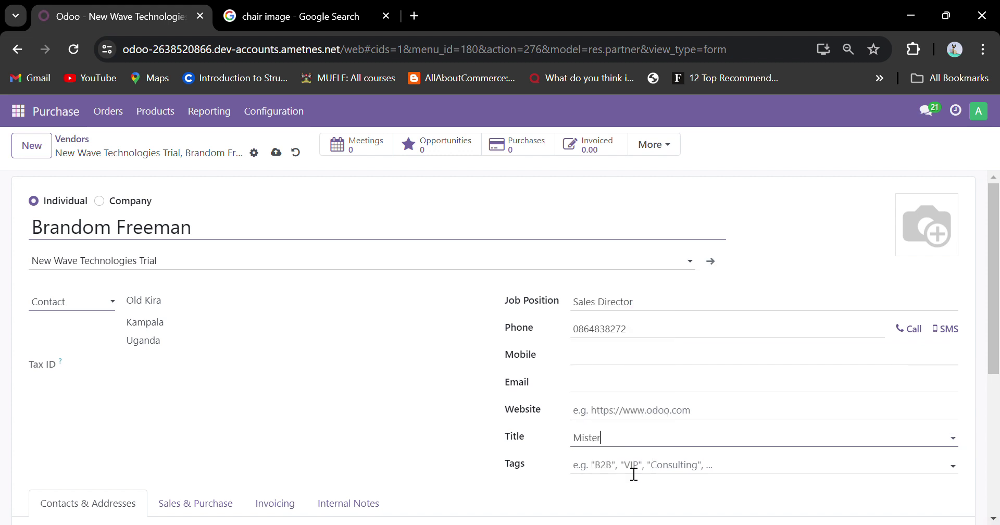
# Review the vendor's Sales & Purchase, Invoicing and Internal Notes tabs.
pyautogui.scroll(-3, 341, 378)
pyautogui.scroll(3, 339, 375)
pyautogui.scroll(-3, 239, 385)
pyautogui.scroll(-1, 239, 385)
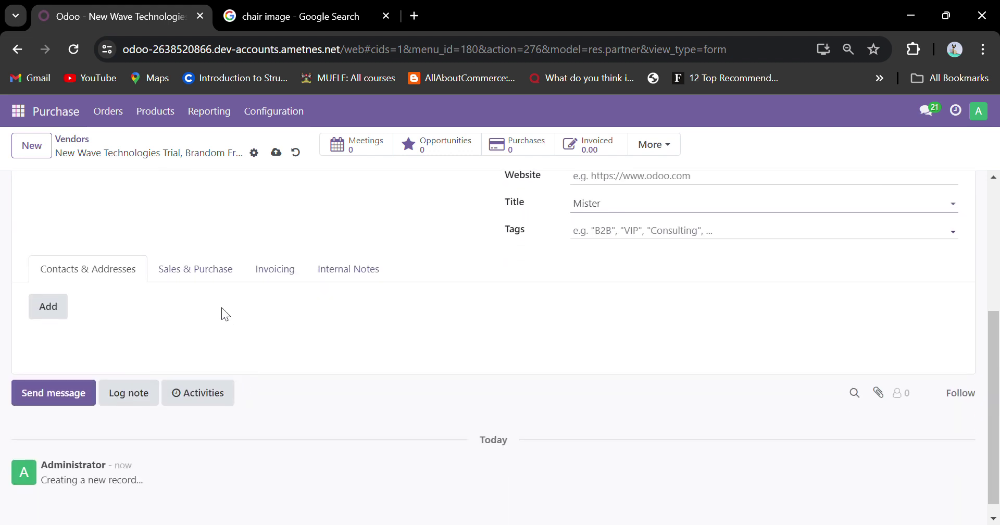
pyautogui.click(218, 275)
pyautogui.click(275, 272)
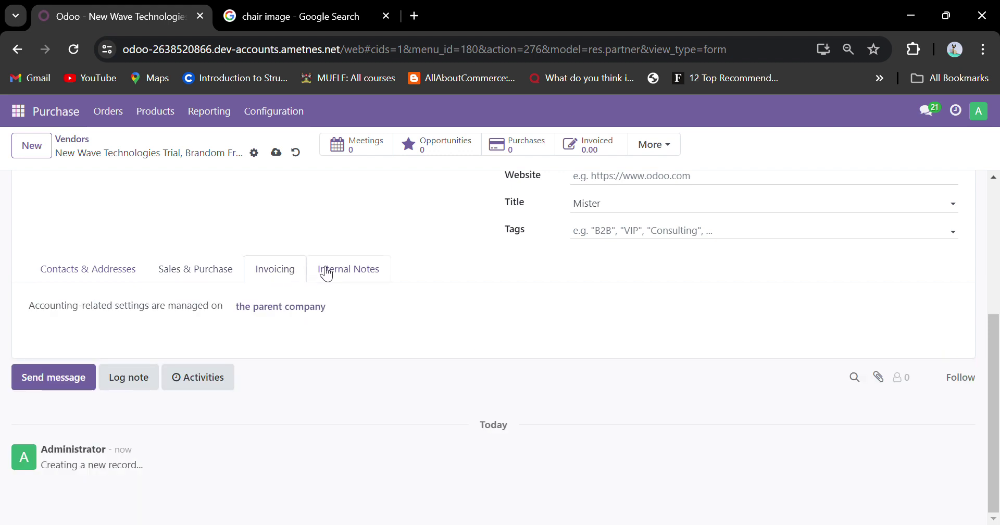
pyautogui.click(330, 274)
pyautogui.click(185, 276)
pyautogui.click(137, 276)
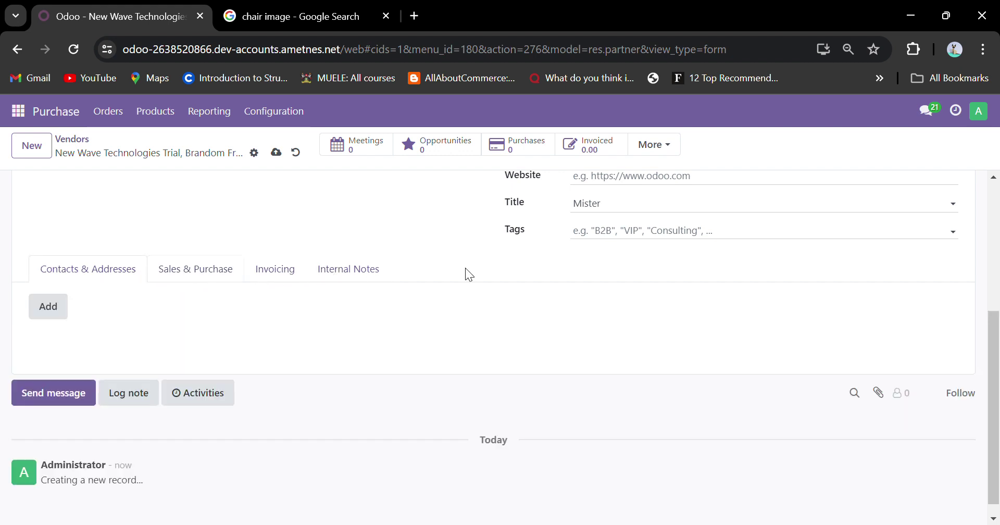
pyautogui.scroll(5, 485, 274)
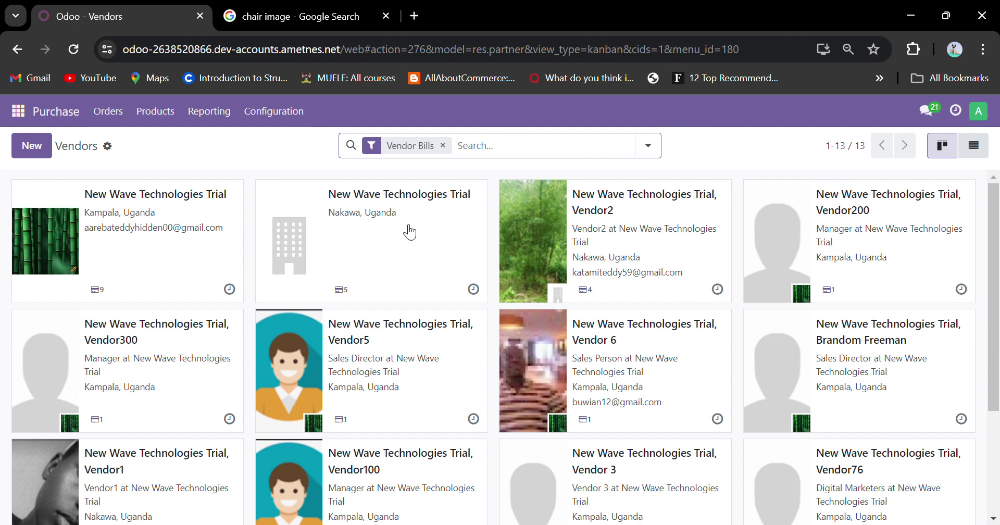
# Scroll the Vendors list to check the new Sales Director card among the 13 vendors.
pyautogui.scroll(-3, 409, 232)
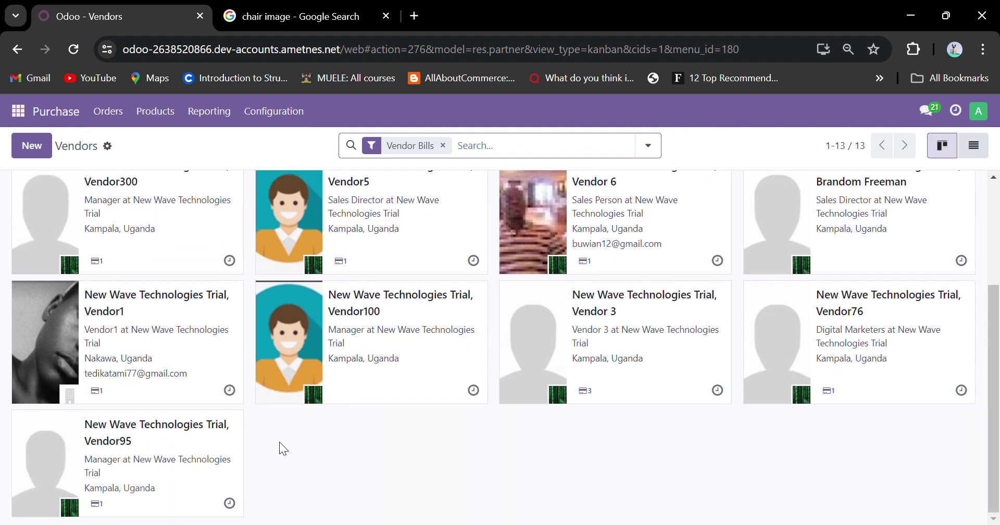
pyautogui.scroll(3, 281, 434)
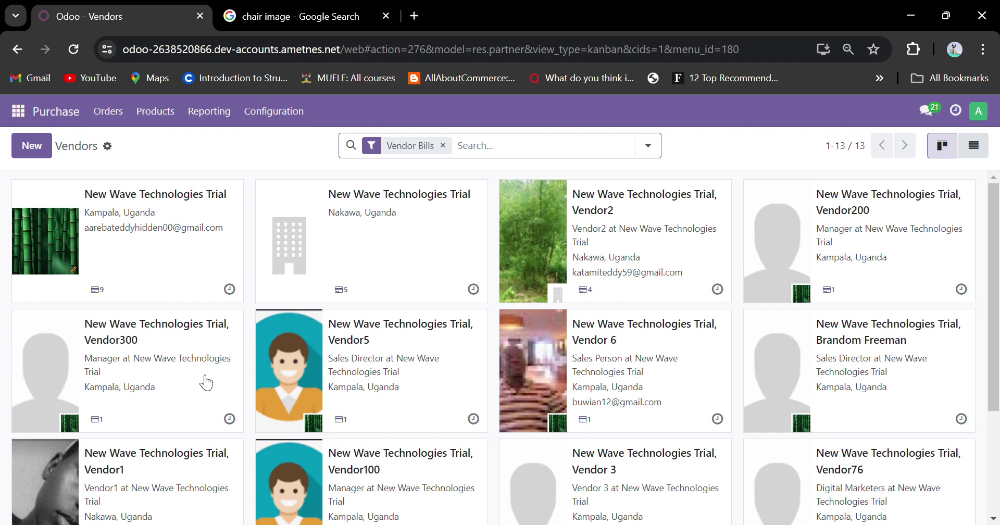
pyautogui.scroll(-2, 206, 382)
pyautogui.scroll(2, 206, 383)
# Upload a portrait photo as the Sales Director contact's avatar and save the record.
pyautogui.click(837, 374)
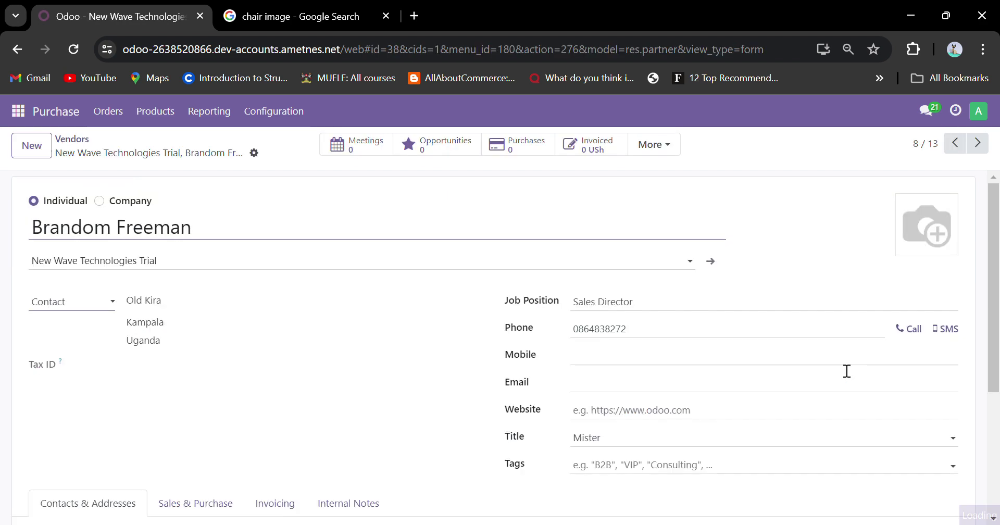
pyautogui.click(907, 247)
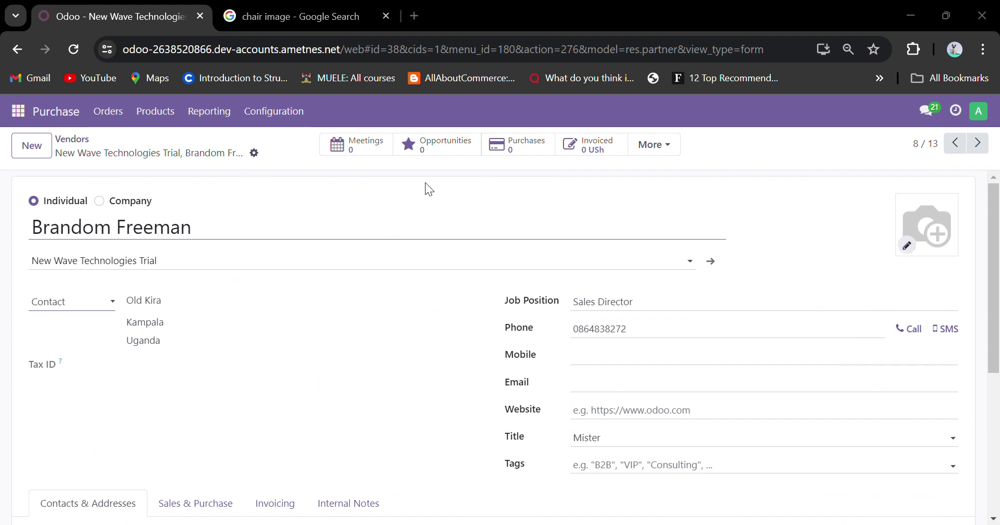
pyautogui.click(385, 345)
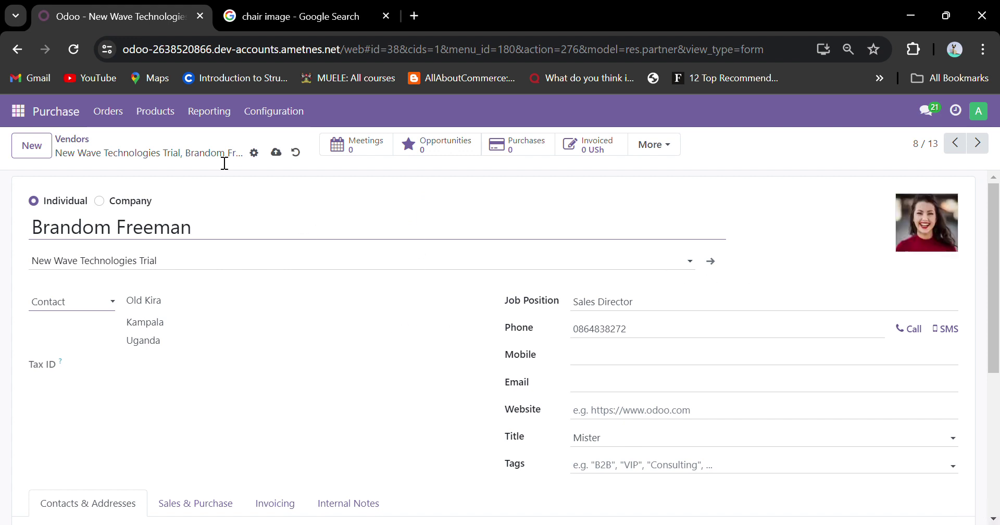
pyautogui.click(73, 140)
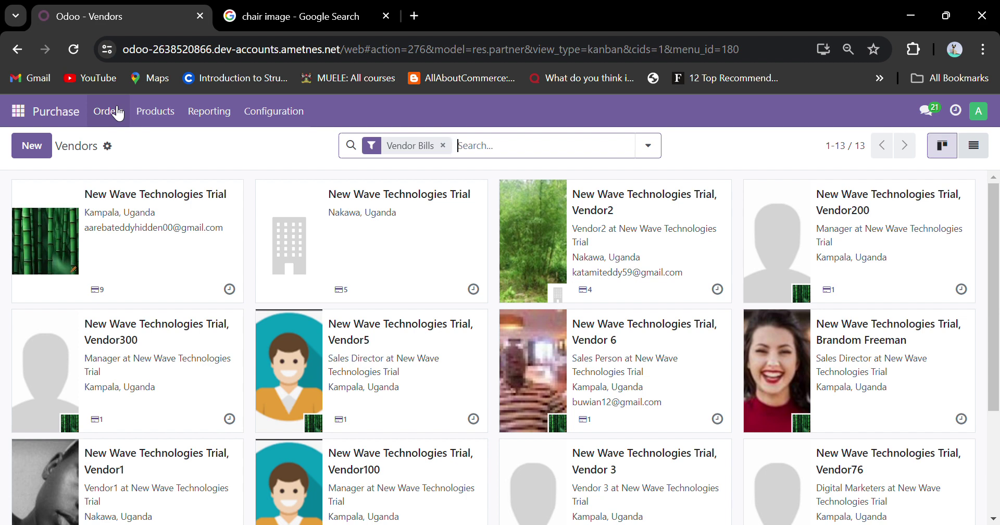
# Open the Requests for Quotation list and look over its Import records page.
pyautogui.click(119, 107)
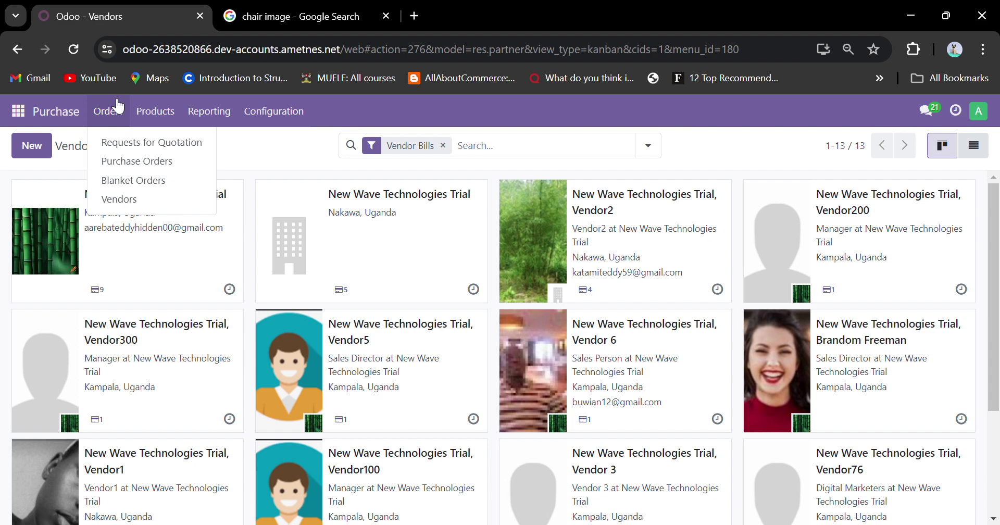
pyautogui.click(135, 146)
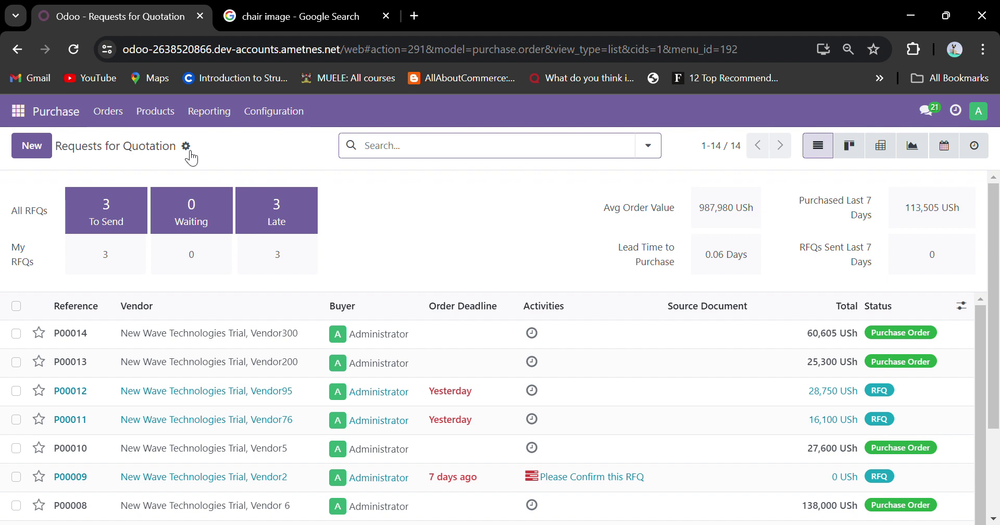
pyautogui.click(186, 147)
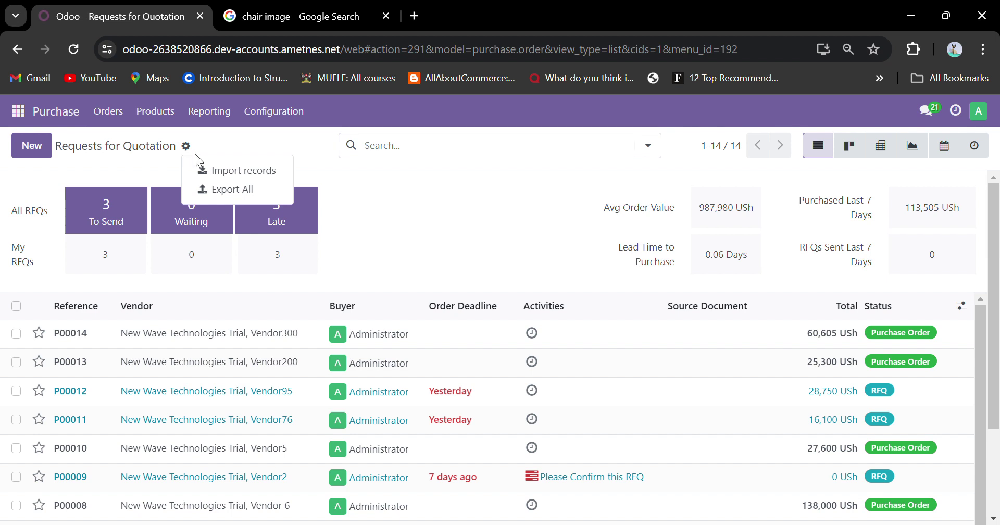
pyautogui.click(218, 170)
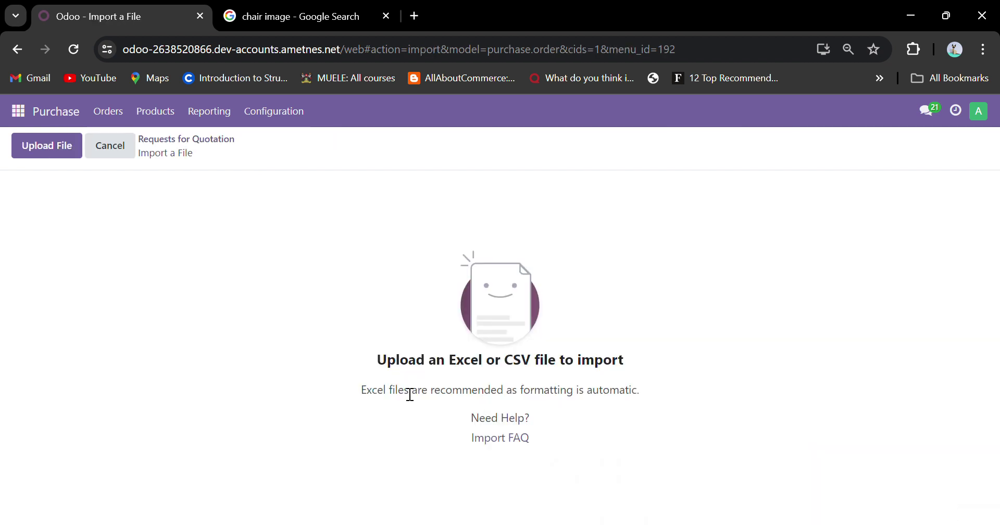
pyautogui.moveTo(409, 394); pyautogui.dragTo(655, 395)
pyautogui.click(652, 389)
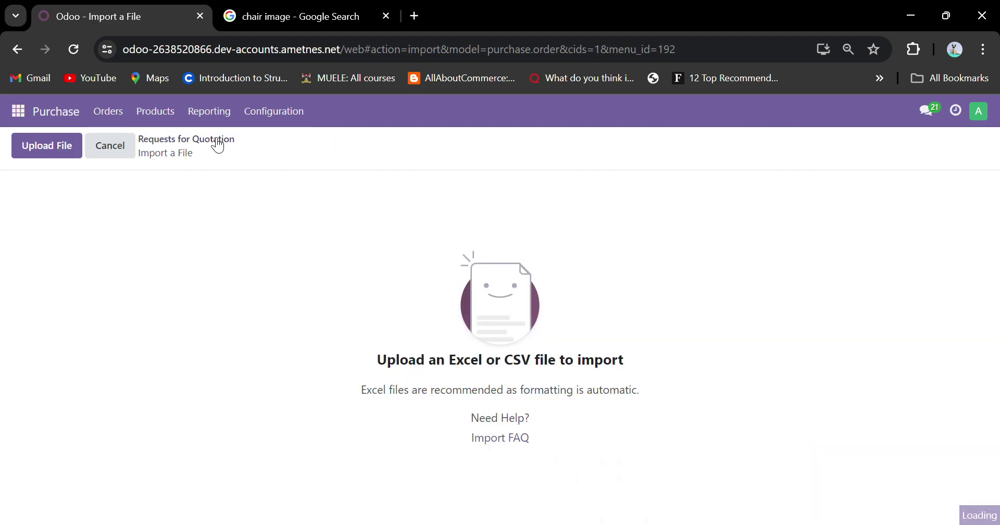
# Return to the RFQ list and start a new request for quotation.
pyautogui.click(217, 144)
pyautogui.click(187, 145)
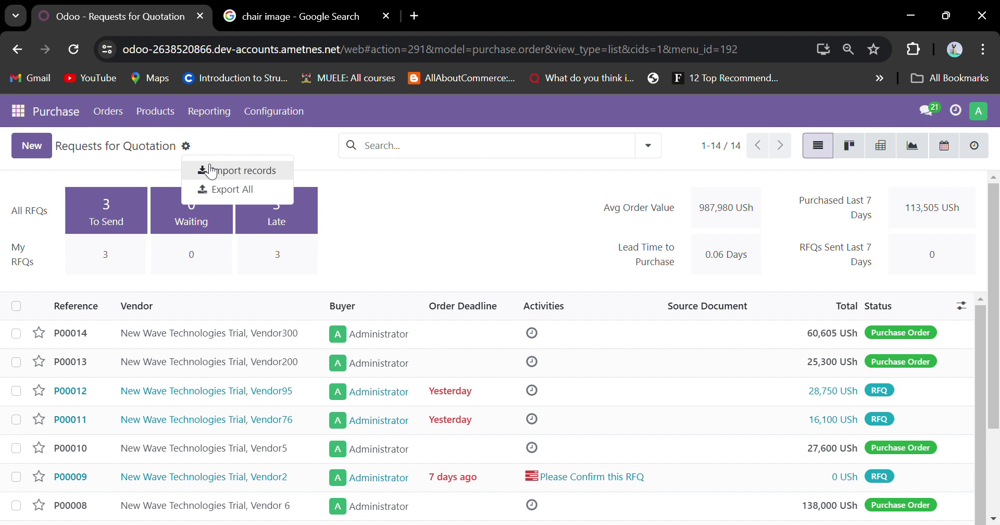
pyautogui.click(43, 151)
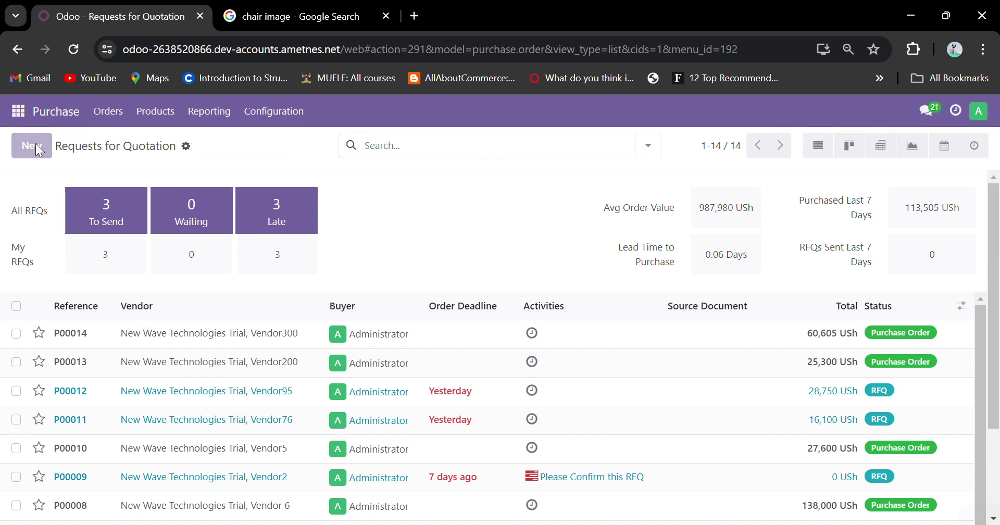
# Look over the new RFQ's vendor choices, date picker, Other Information and Alternatives tabs.
pyautogui.click(176, 291)
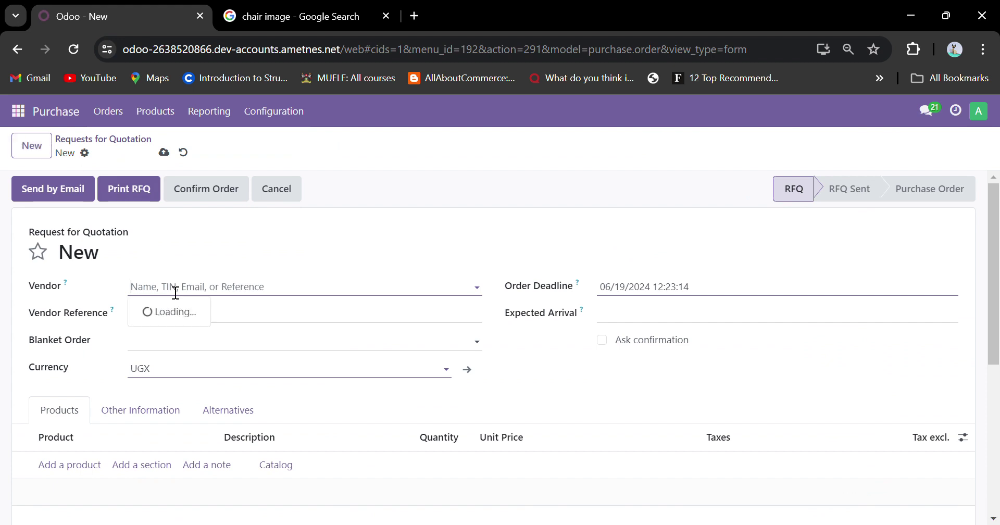
pyautogui.click(328, 249)
pyautogui.doubleClick(52, 286)
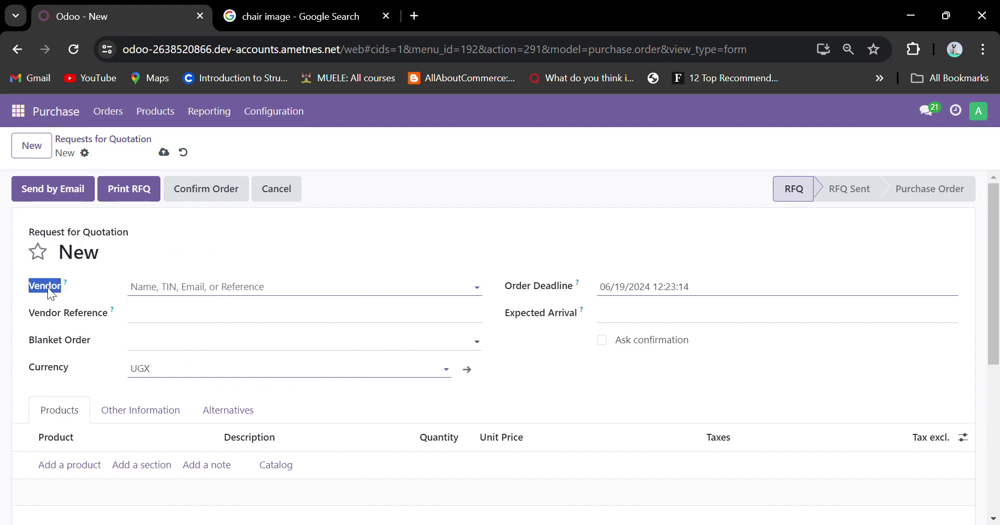
pyautogui.doubleClick(51, 311)
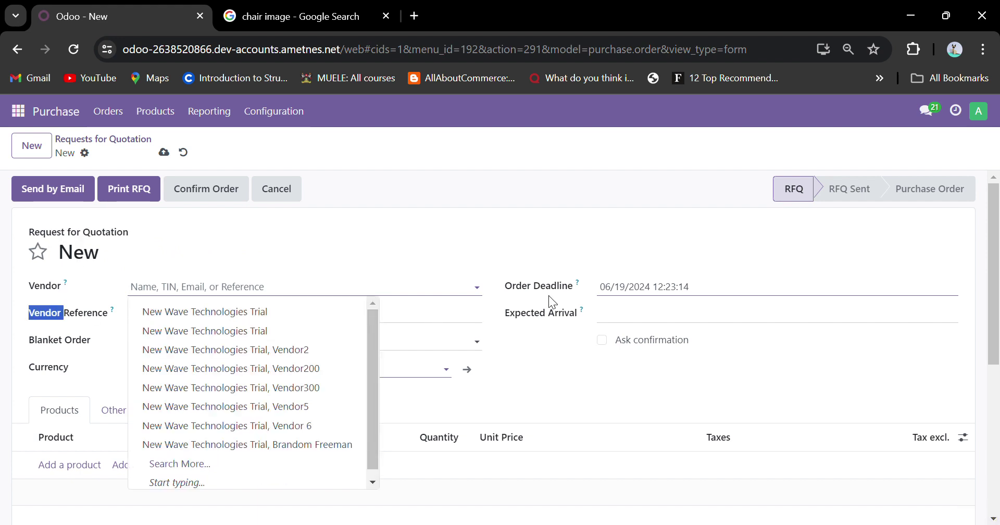
pyautogui.click(530, 317)
pyautogui.click(639, 372)
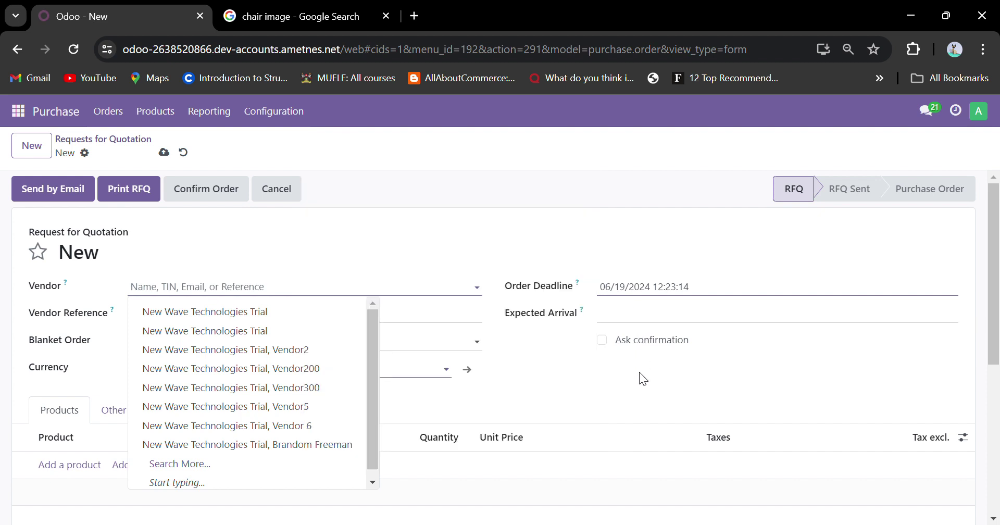
pyautogui.scroll(-5, 639, 372)
pyautogui.scroll(3, 623, 350)
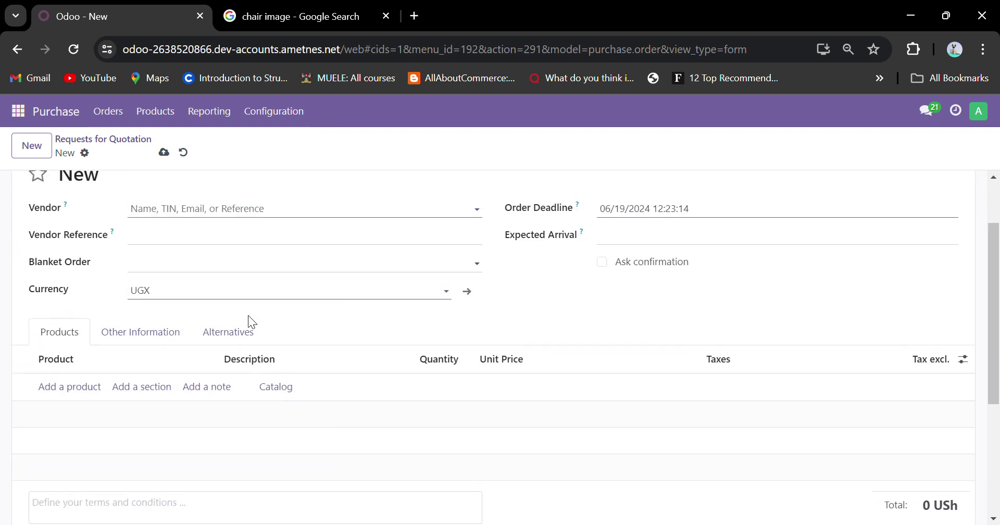
pyautogui.click(143, 334)
pyautogui.click(239, 340)
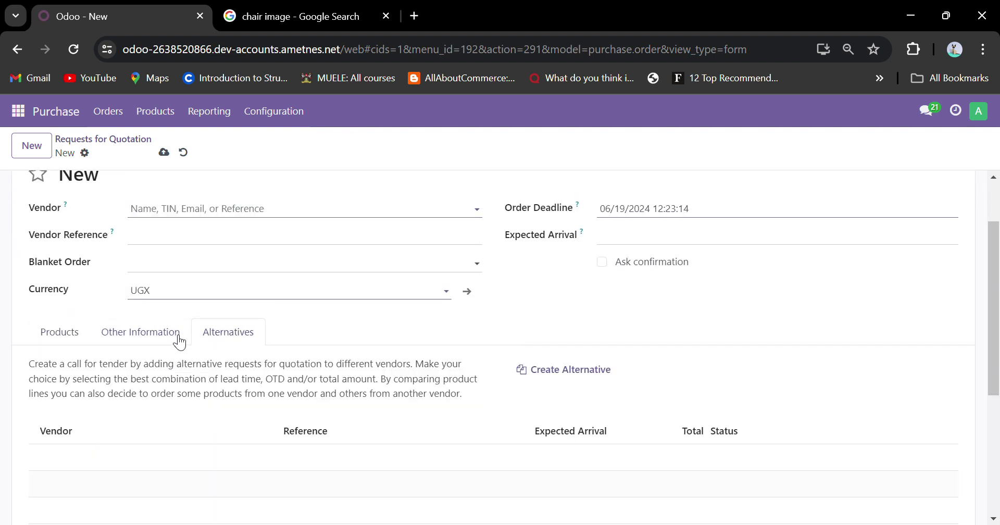
pyautogui.click(73, 338)
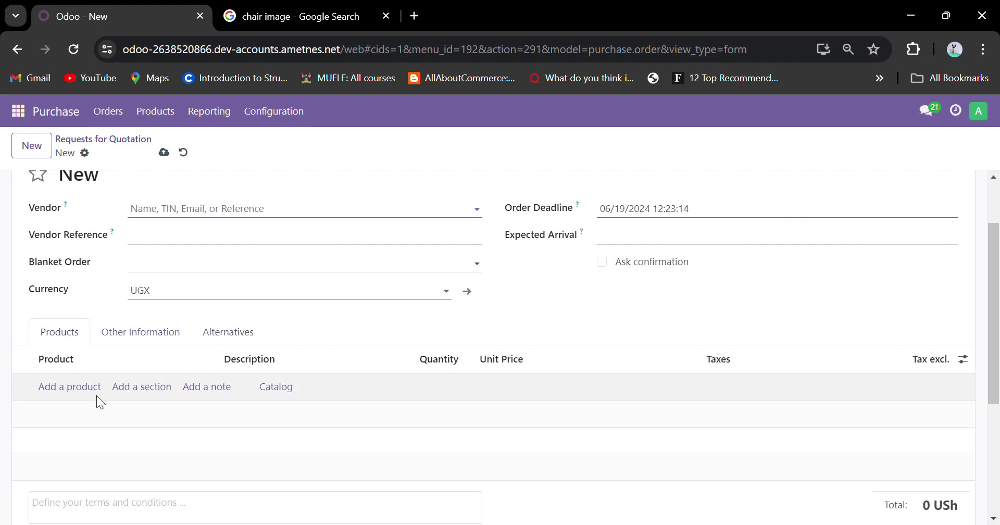
pyautogui.scroll(2, 246, 314)
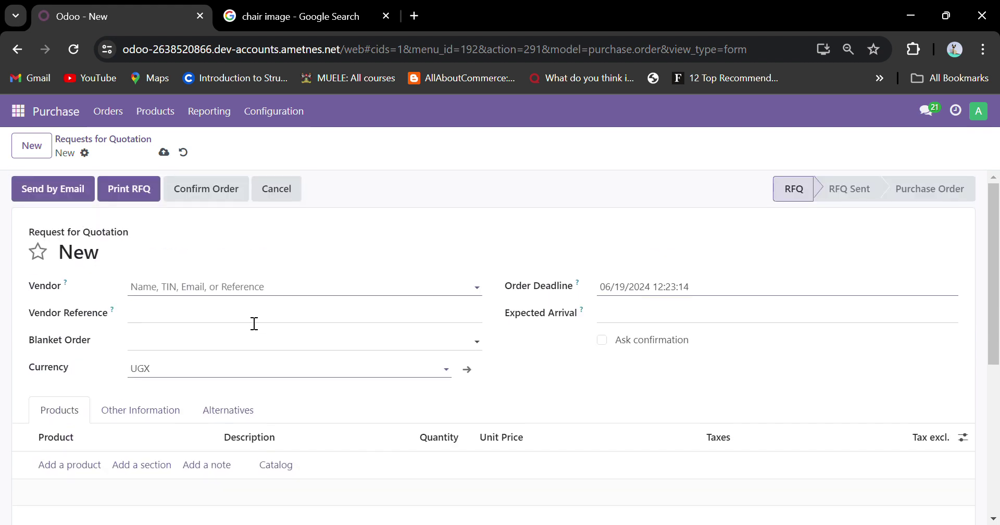
# Set the RFQ's vendor to the New Wave Technologies Trial sales director contact.
pyautogui.click(255, 292)
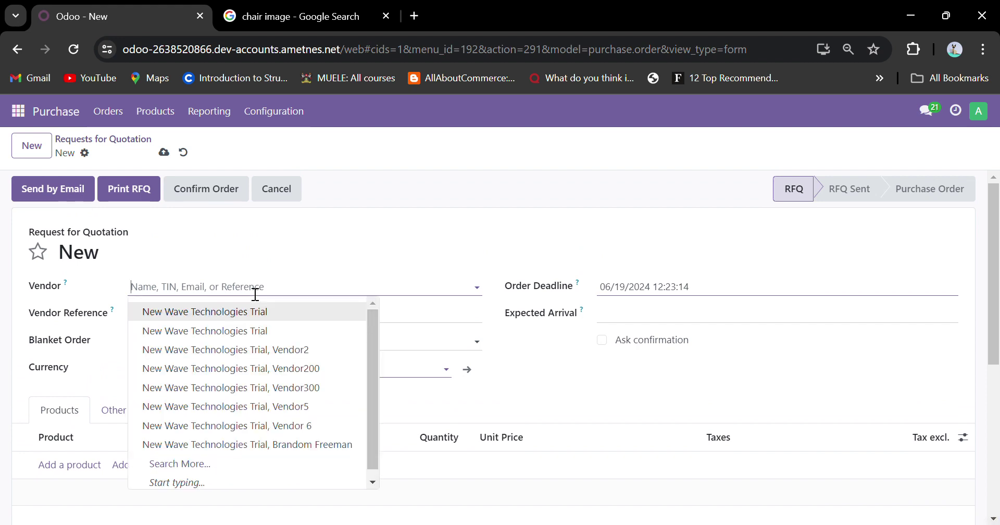
pyautogui.scroll(-1, 253, 401)
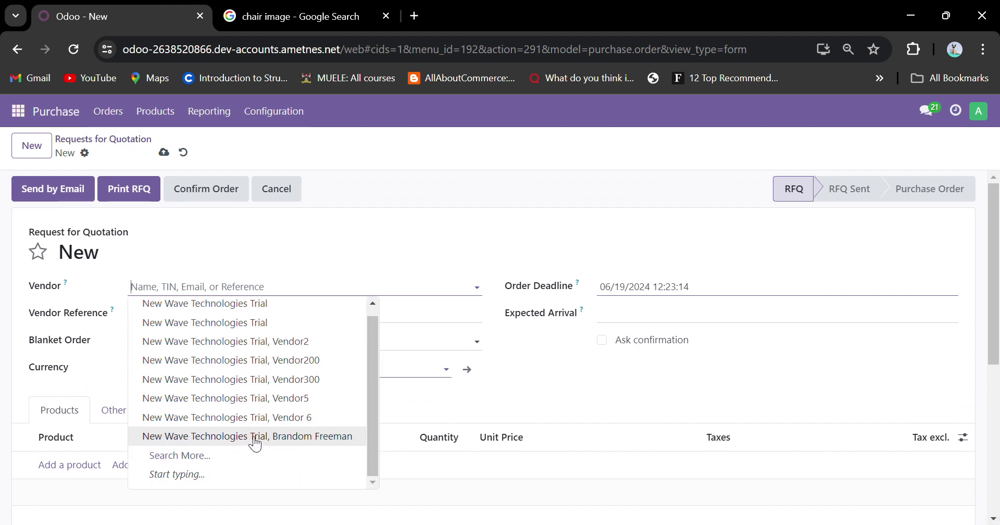
pyautogui.click(255, 437)
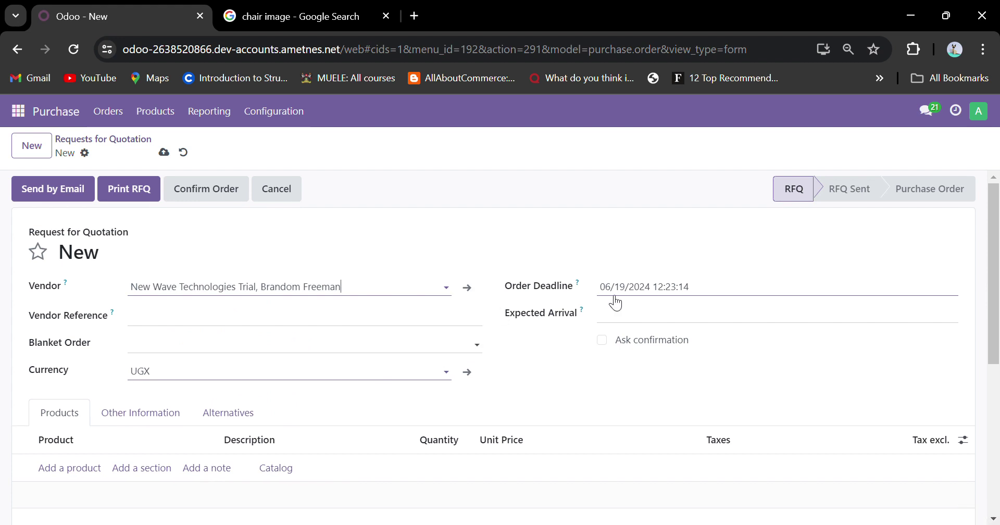
pyautogui.click(281, 323)
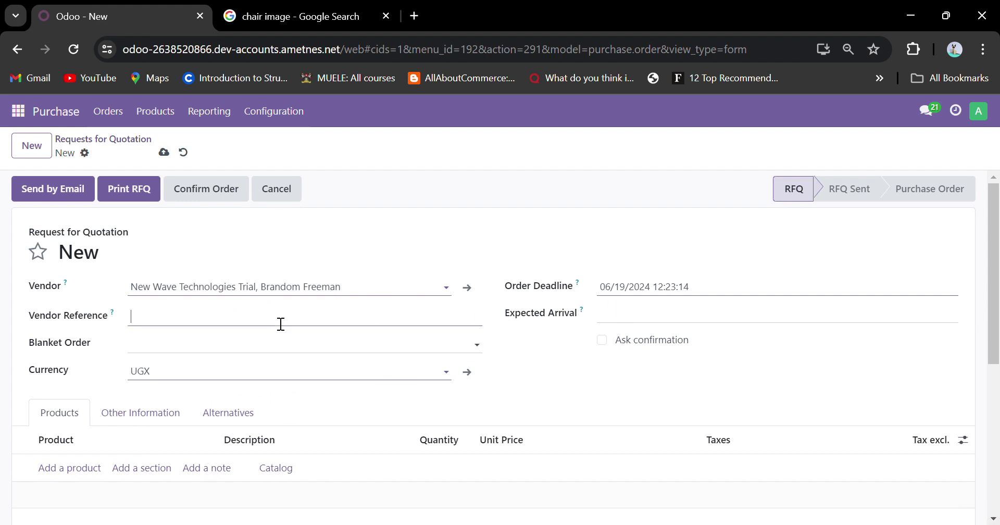
pyautogui.click(241, 351)
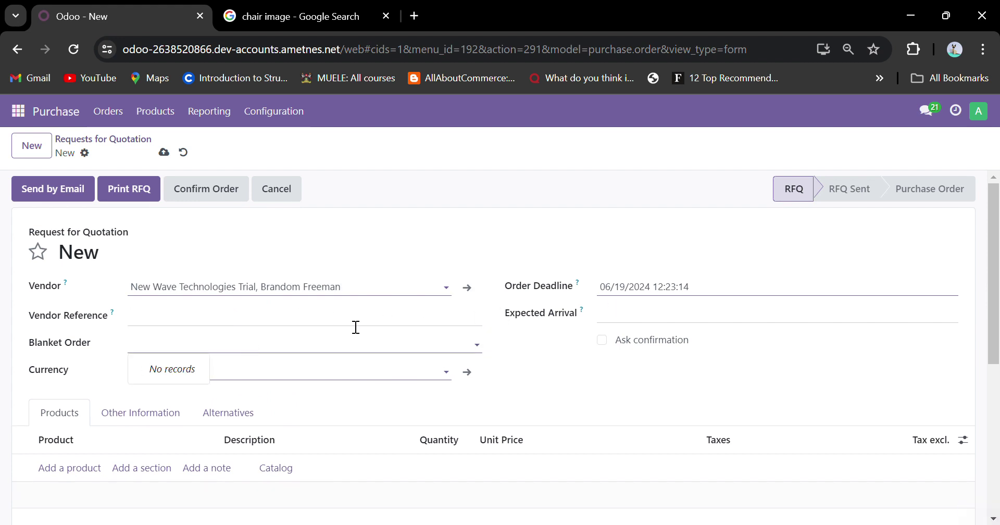
pyautogui.scroll(-3, 356, 327)
pyautogui.scroll(3, 355, 328)
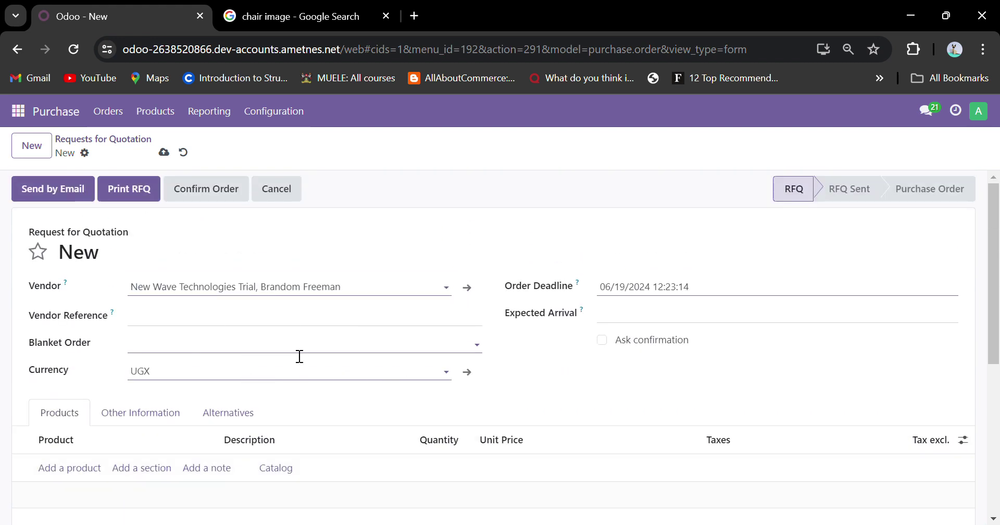
pyautogui.click(220, 372)
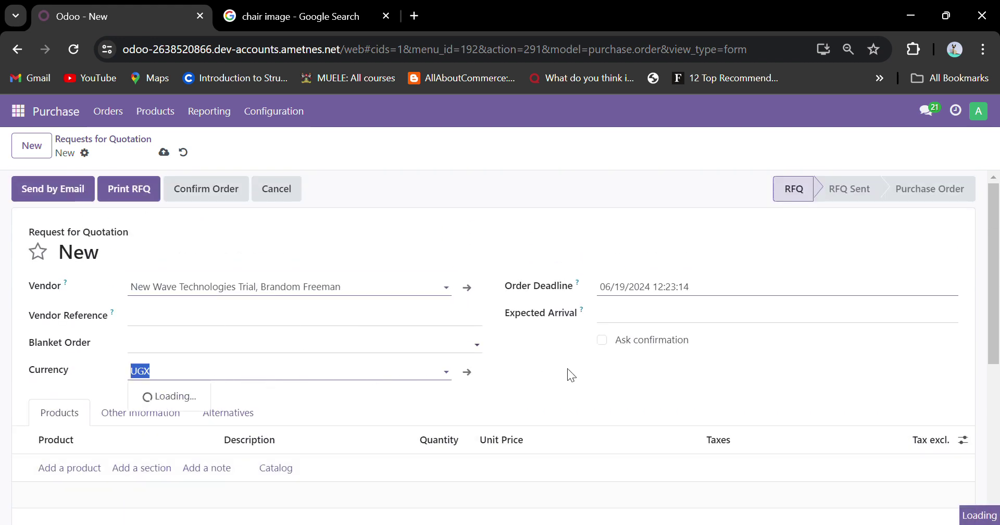
pyautogui.click(567, 354)
# Set the expected arrival date to 06/20/2024 12:00:00.
pyautogui.click(618, 315)
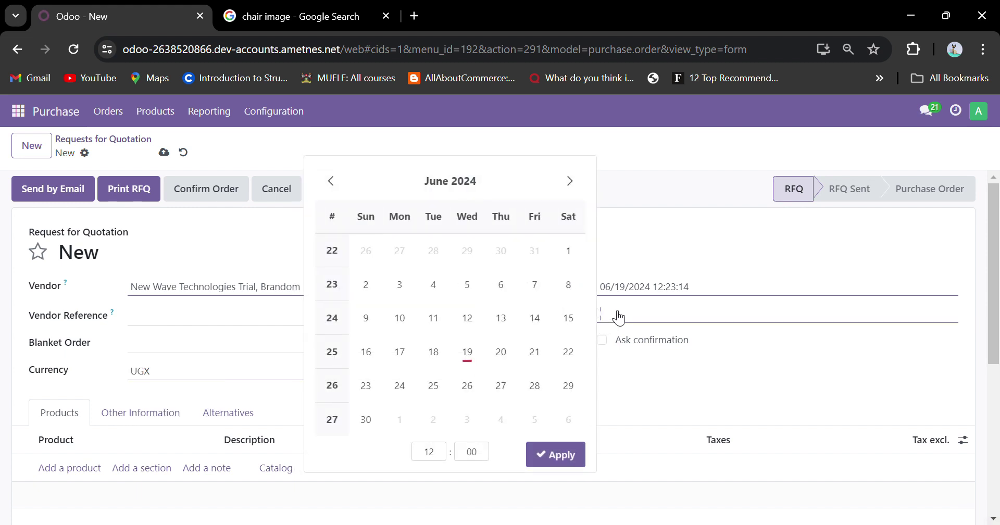
pyautogui.click(501, 352)
pyautogui.click(661, 393)
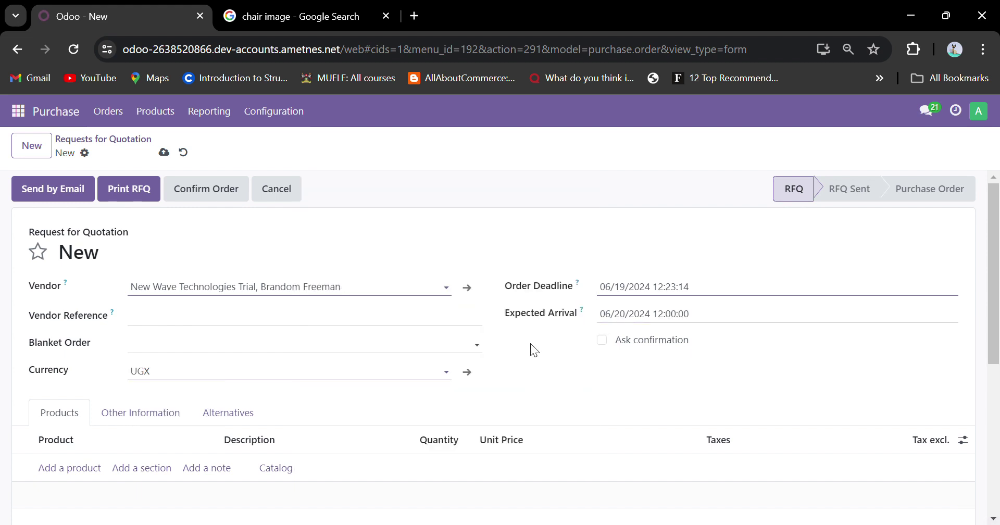
pyautogui.scroll(-3, 527, 344)
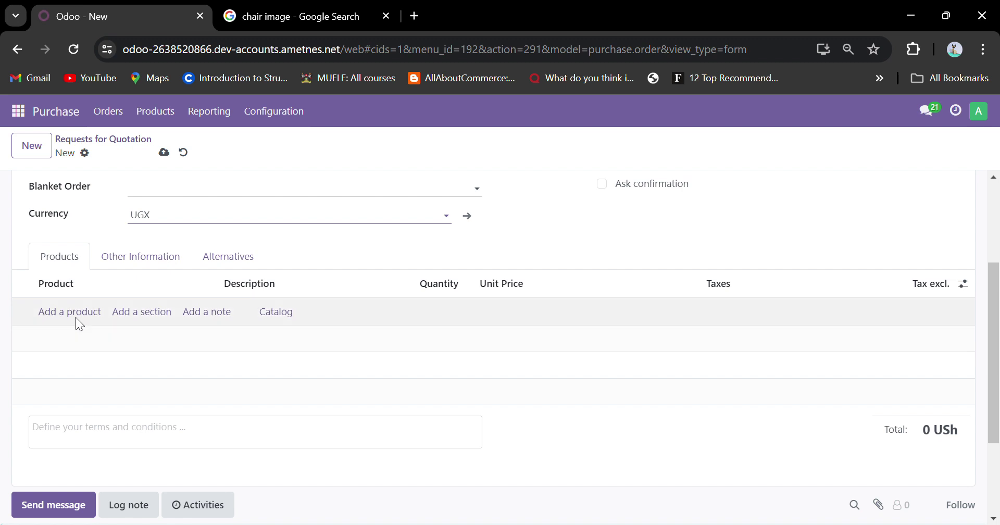
# Add a Chair line with quantity 3 at 5,000, giving a 17,250 USh total.
pyautogui.click(76, 317)
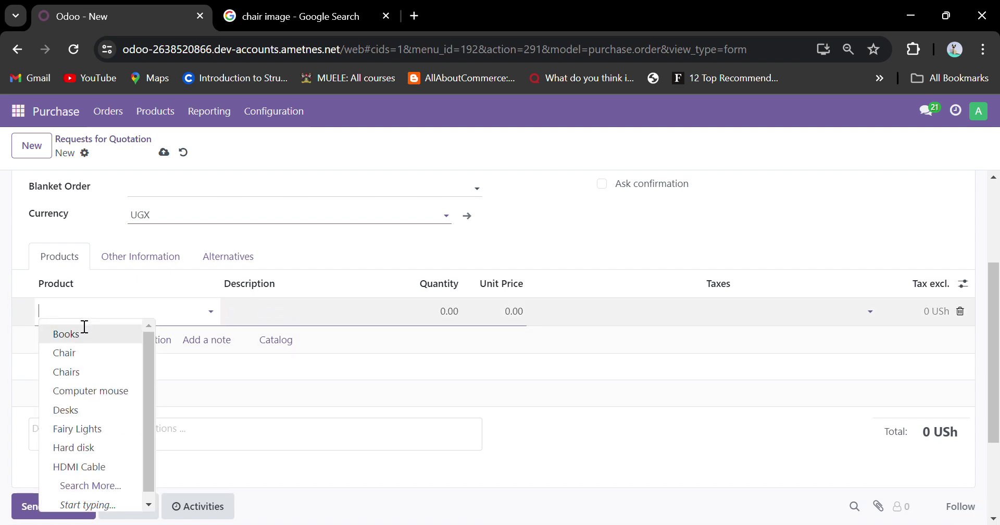
pyautogui.click(74, 354)
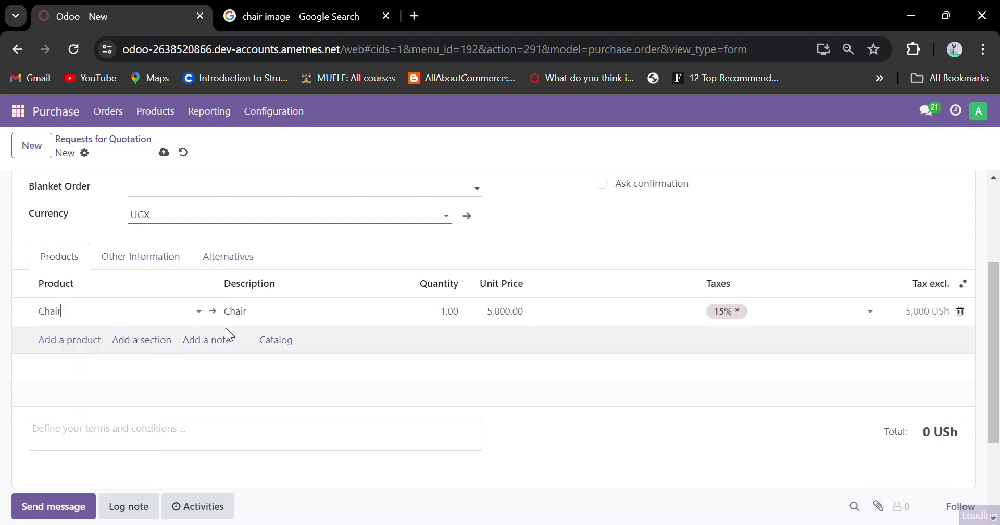
pyautogui.click(452, 318)
pyautogui.click(443, 317)
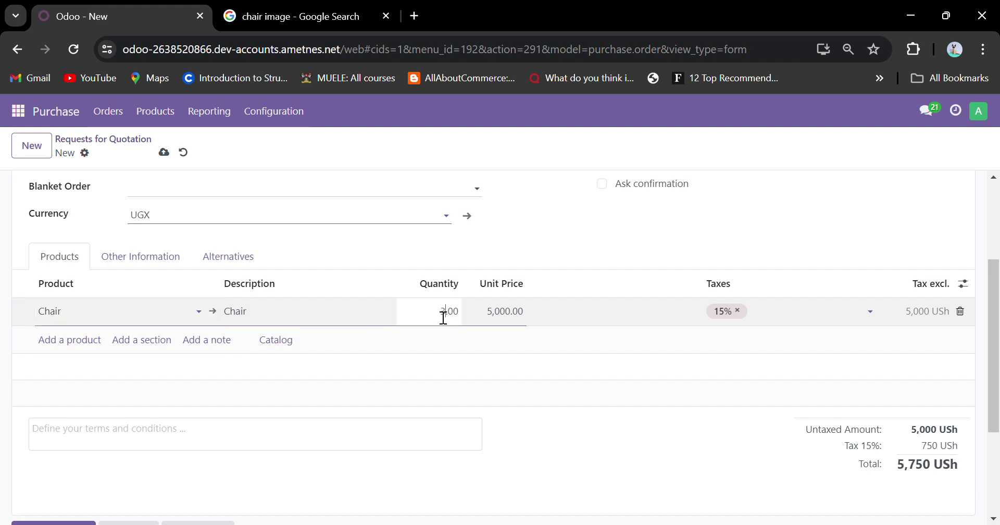
pyautogui.click(499, 317)
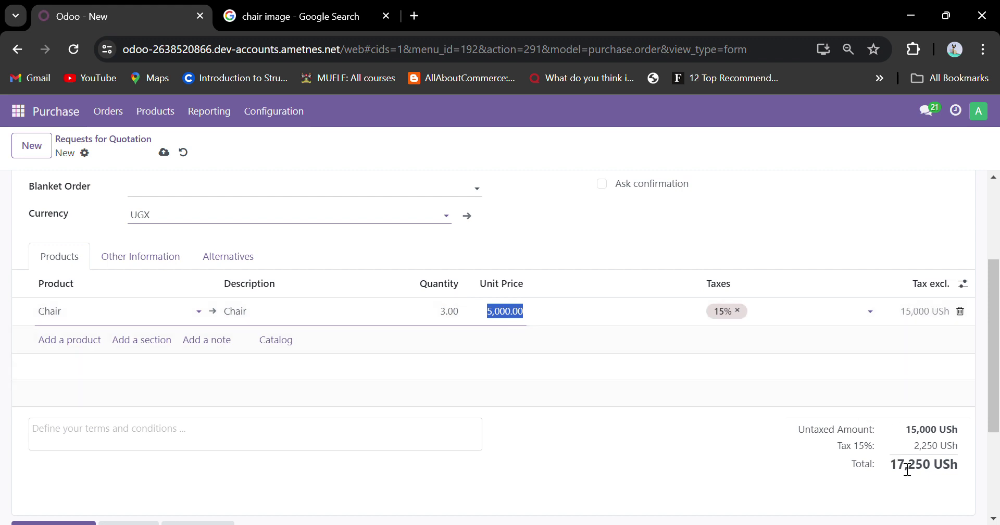
pyautogui.moveTo(891, 467); pyautogui.dragTo(966, 467)
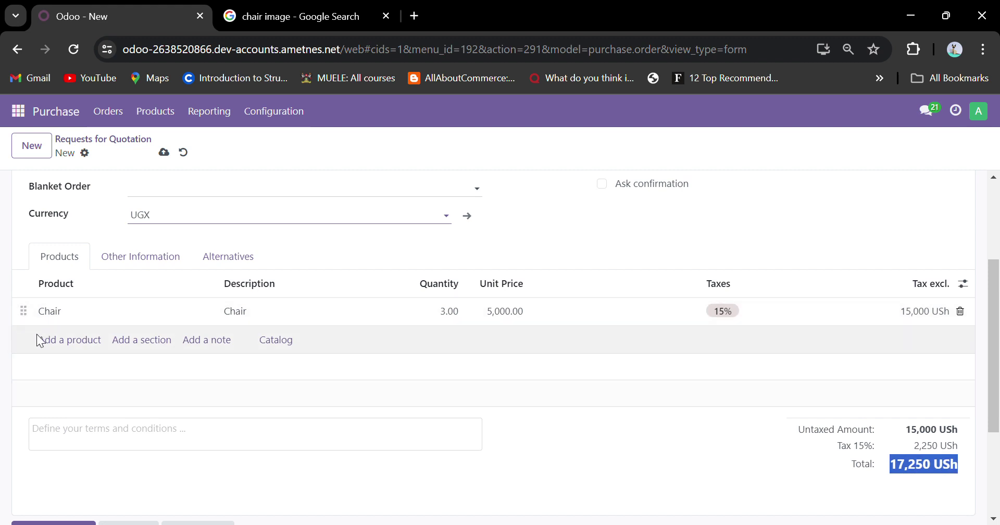
pyautogui.click(49, 343)
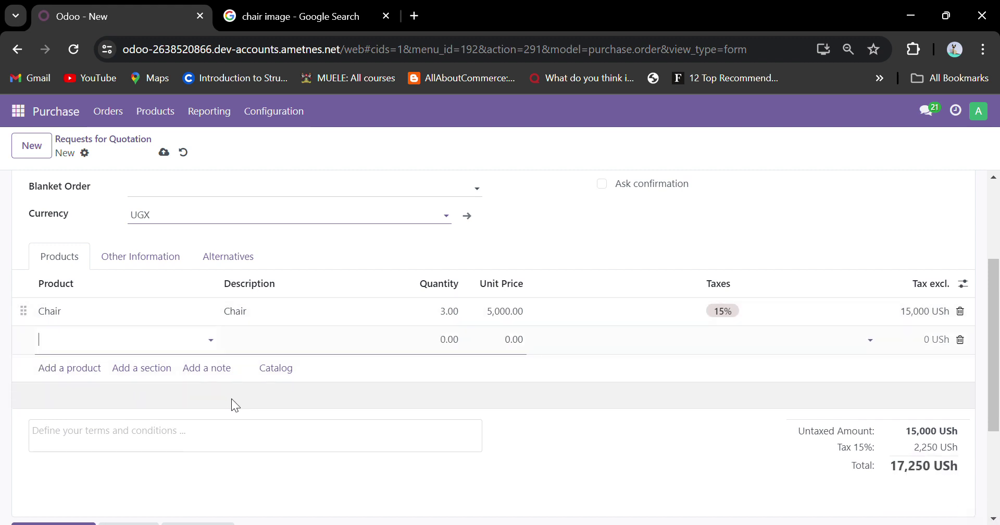
# Add a Desks line, 1 at 6,000, raising the quotation total to 24,150 USh.
pyautogui.click(113, 350)
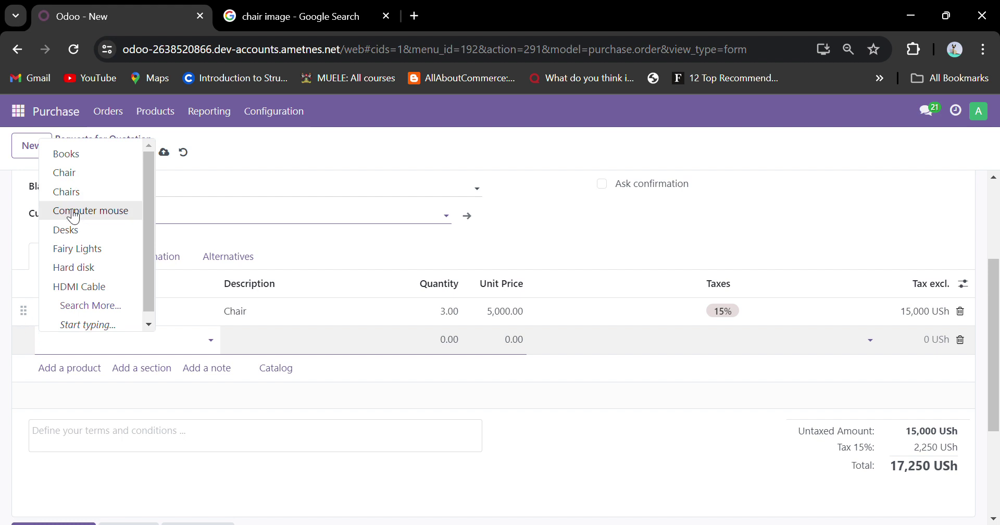
pyautogui.click(68, 230)
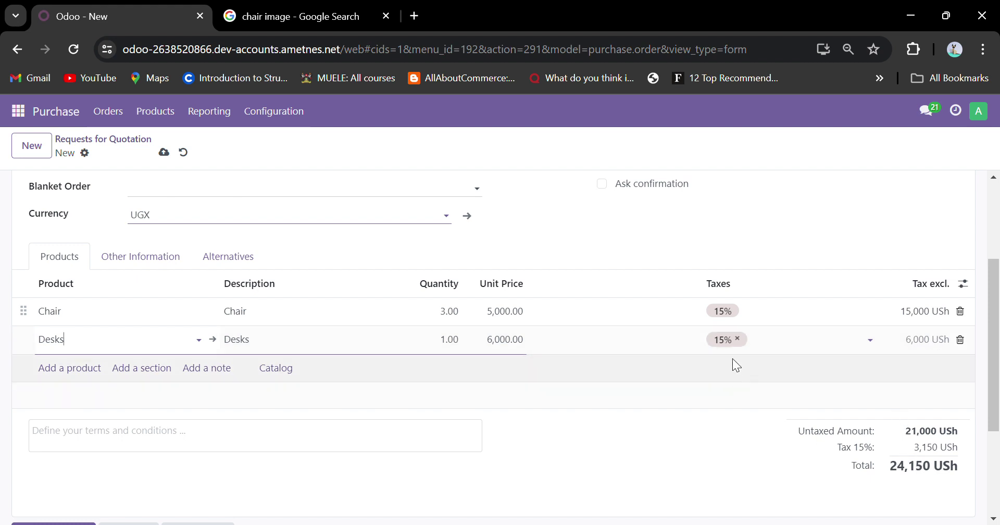
pyautogui.moveTo(885, 470); pyautogui.dragTo(964, 467)
pyautogui.scroll(2, 505, 351)
pyautogui.scroll(2, 505, 353)
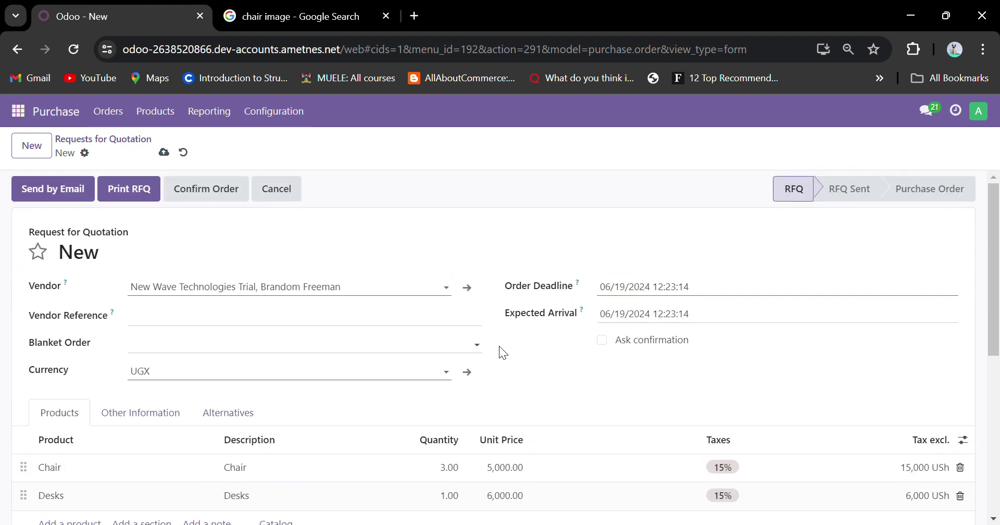
pyautogui.scroll(-4, 500, 349)
pyautogui.scroll(4, 379, 241)
pyautogui.scroll(-2, 723, 390)
pyautogui.scroll(2, 721, 385)
pyautogui.click(87, 153)
# Share P00015 with one recipient, adding the note 'Please confirm this order'.
pyautogui.click(121, 237)
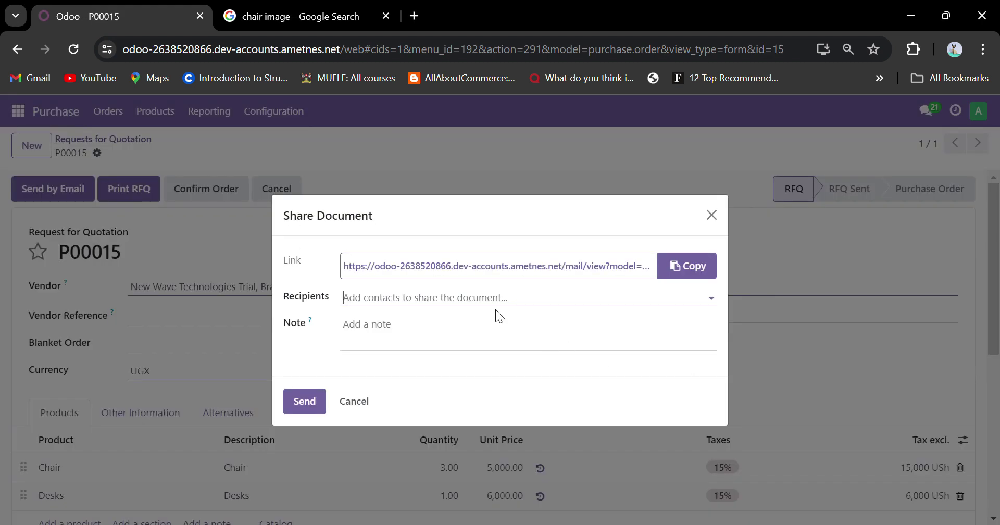
pyautogui.click(477, 305)
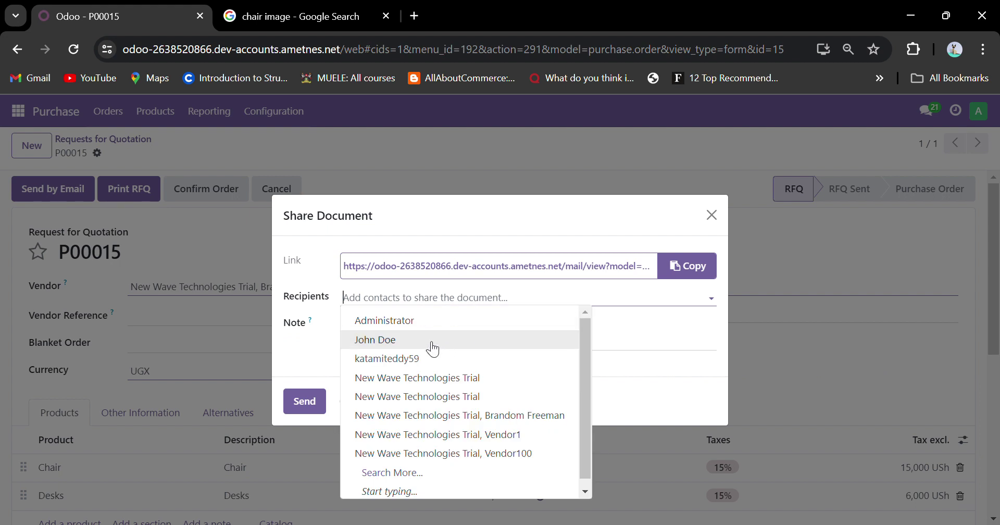
pyautogui.click(423, 355)
pyautogui.click(425, 350)
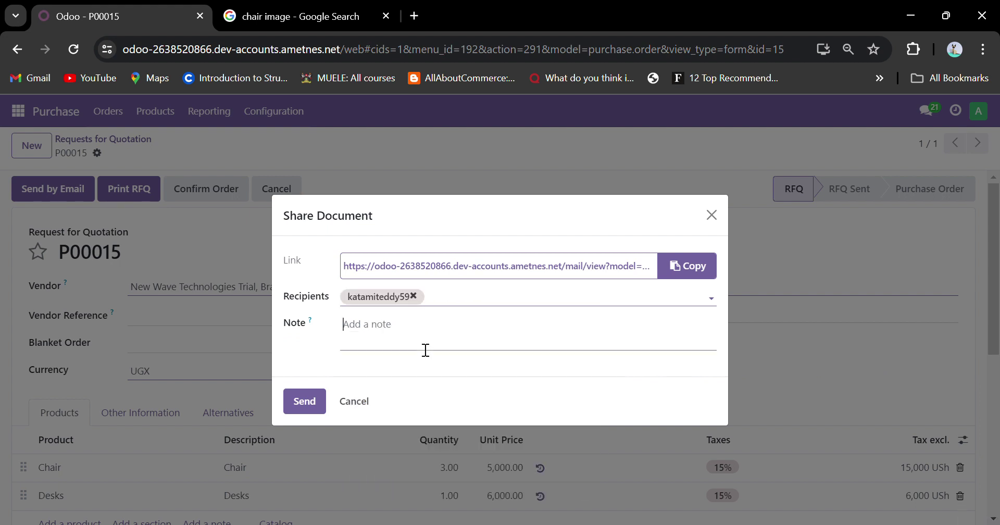
pyautogui.write('Please confirm this order')
pyautogui.click(300, 409)
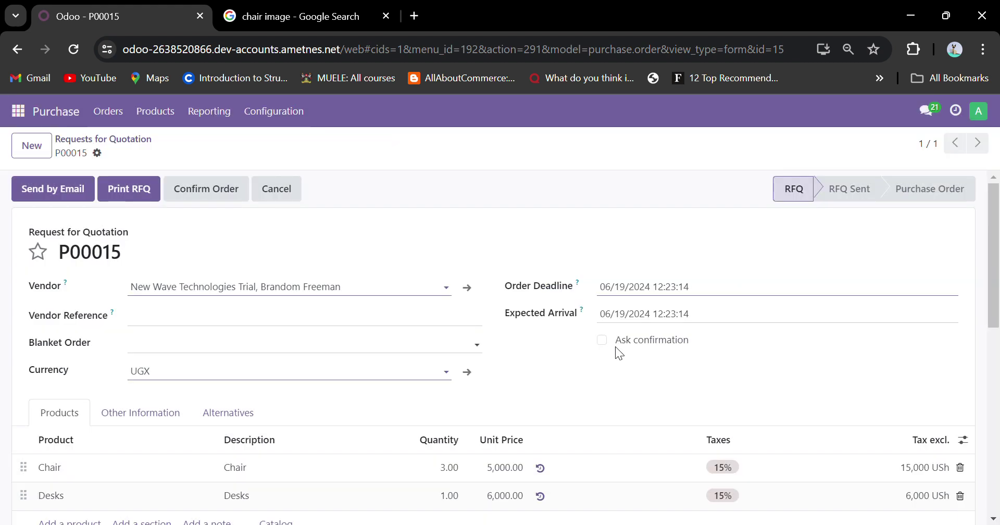
pyautogui.scroll(-5, 619, 353)
pyautogui.scroll(5, 615, 345)
# Log out, then log back in as the other user with the saved credentials.
pyautogui.click(979, 111)
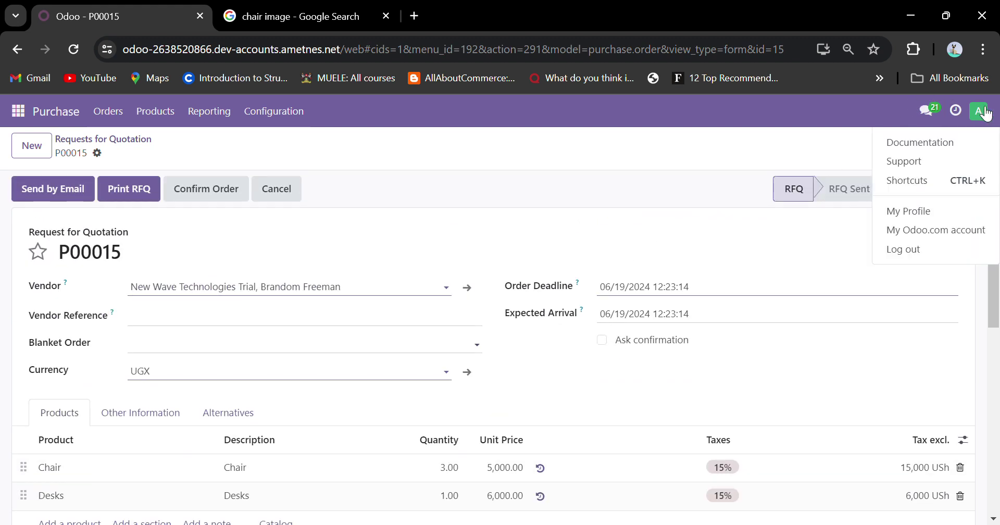
pyautogui.click(929, 253)
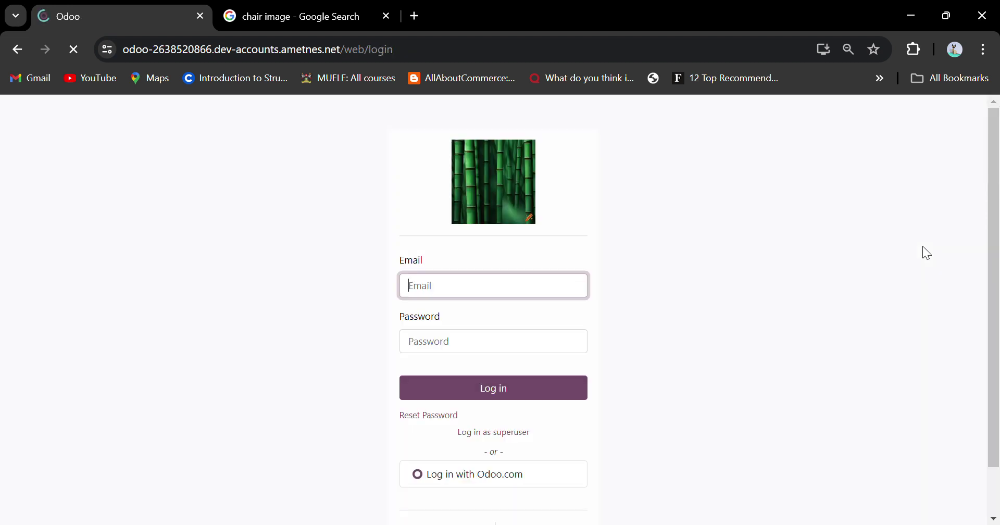
pyautogui.write('ka')
pyautogui.click(538, 326)
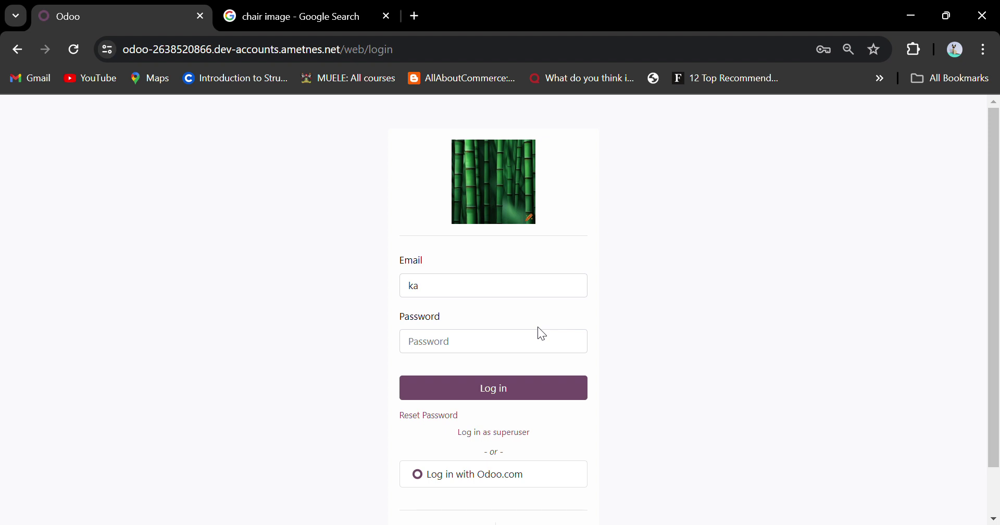
pyautogui.press('Return')
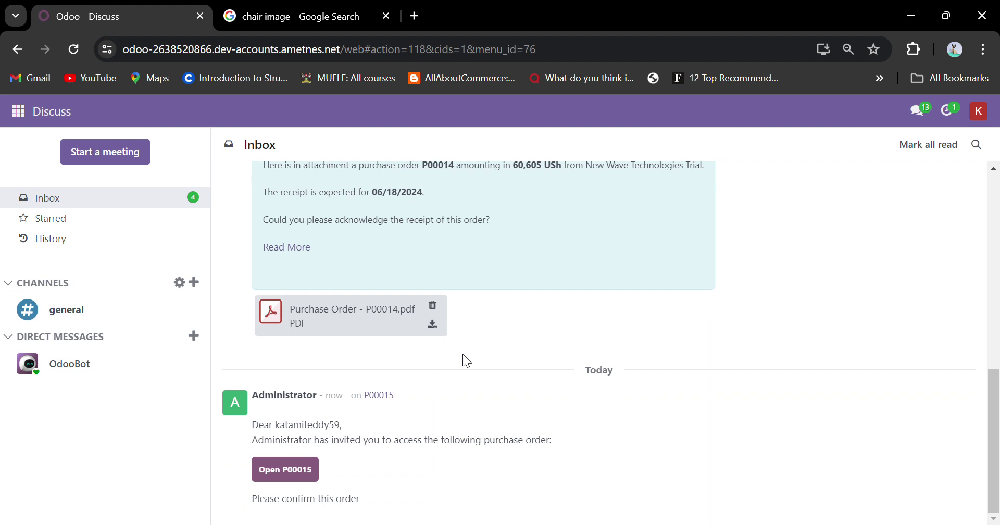
# Open purchase order P00015 from the invitation in the Discuss inbox.
pyautogui.scroll(3, 397, 399)
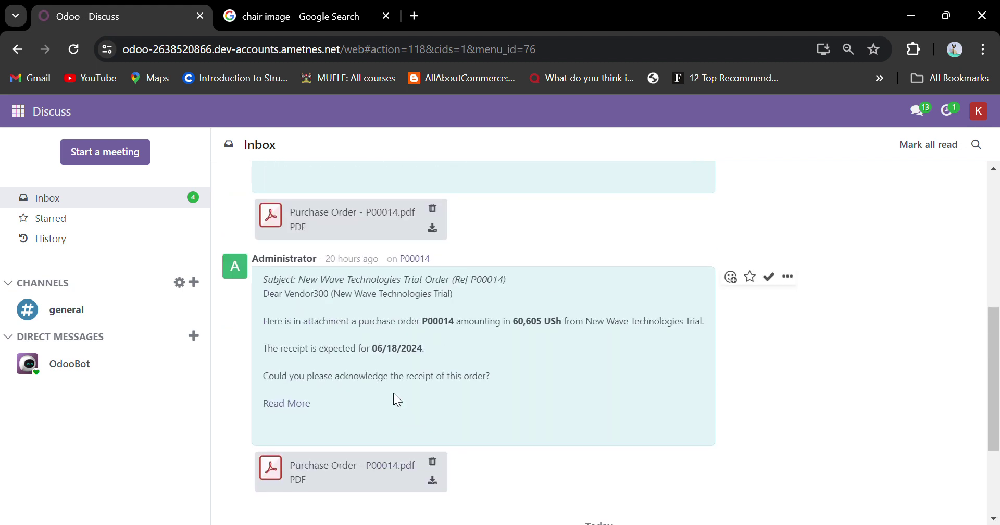
pyautogui.scroll(-3, 397, 400)
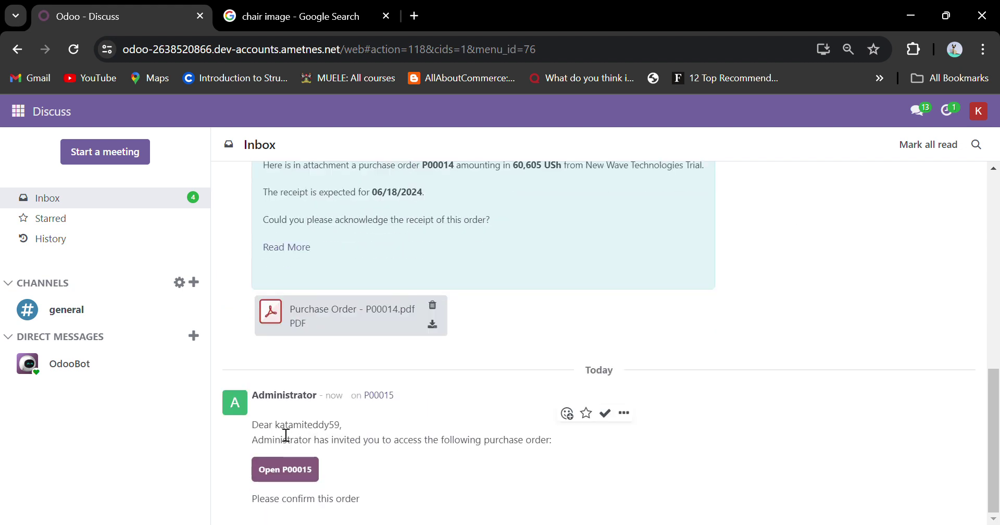
pyautogui.doubleClick(346, 432)
pyautogui.moveTo(250, 502); pyautogui.dragTo(370, 507)
pyautogui.click(387, 492)
pyautogui.moveTo(246, 462); pyautogui.dragTo(298, 486)
pyautogui.click(350, 485)
pyautogui.click(295, 478)
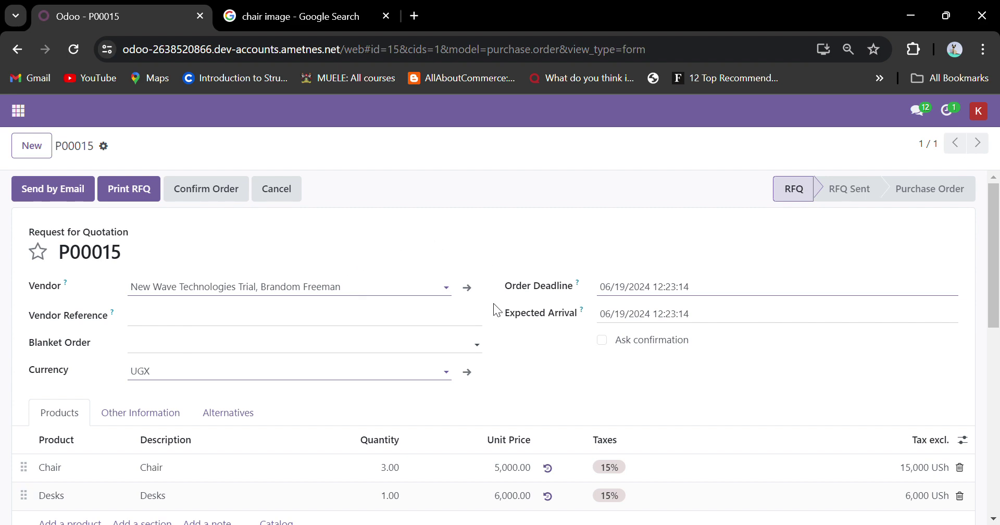
# Confirm order P00015 so it moves to the To Approve stage.
pyautogui.scroll(-6, 497, 309)
pyautogui.scroll(5, 497, 309)
pyautogui.scroll(-5, 497, 309)
pyautogui.scroll(6, 497, 309)
pyautogui.click(210, 189)
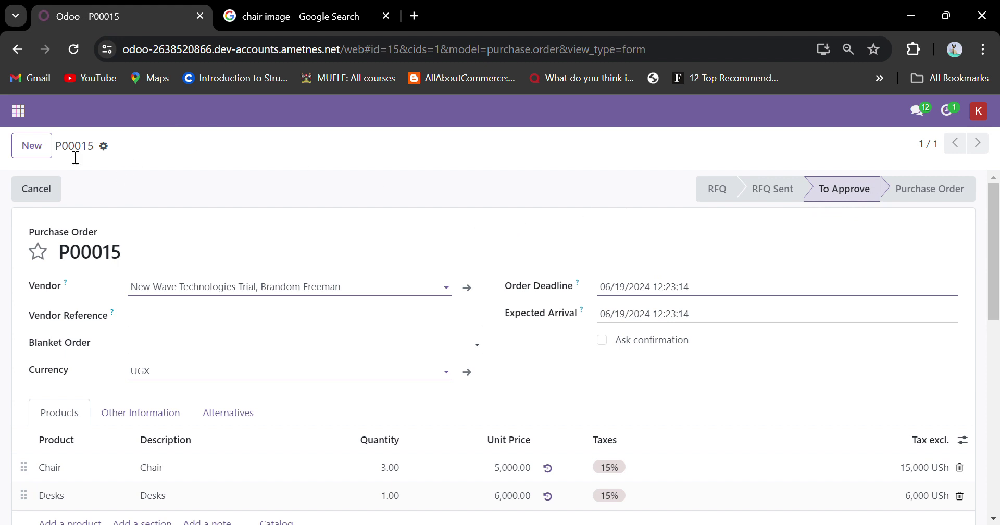
pyautogui.click(104, 146)
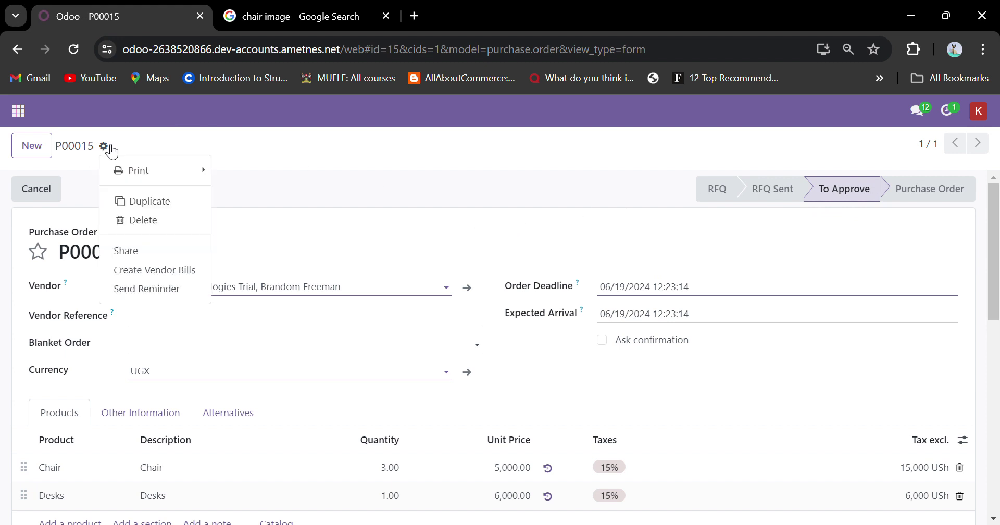
# Share P00015 with Administrator, adding the note 'Confirmed, please approve this'.
pyautogui.click(152, 255)
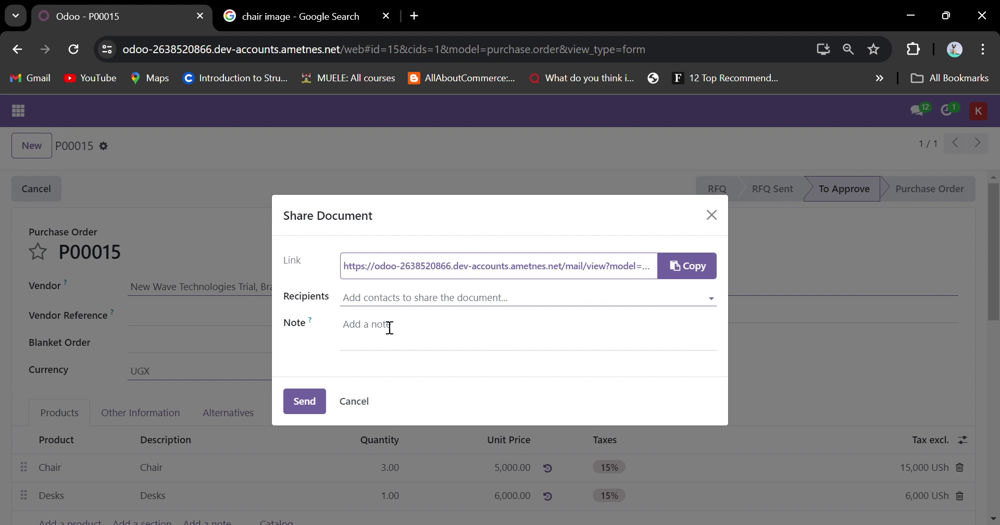
pyautogui.click(394, 305)
pyautogui.click(395, 321)
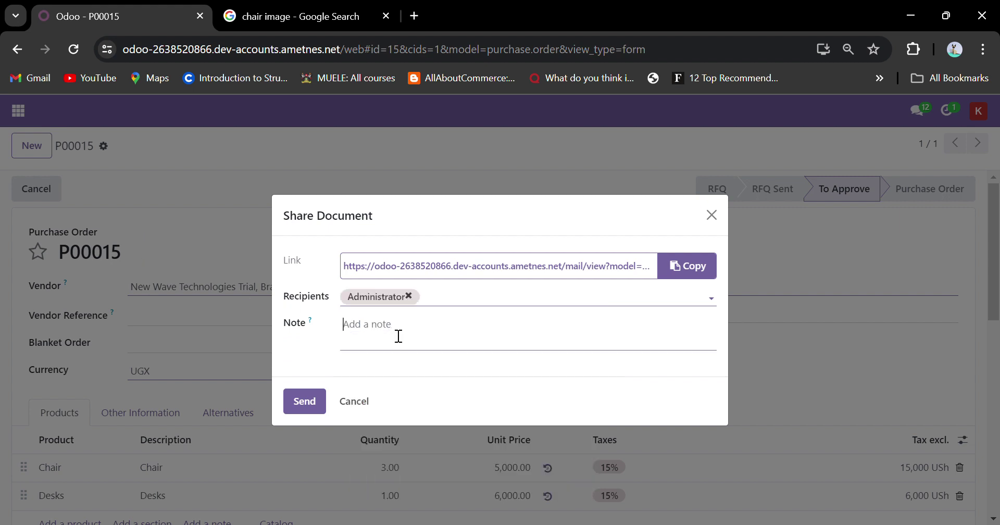
pyautogui.click(425, 353)
pyautogui.write('Confirmed, please approve this')
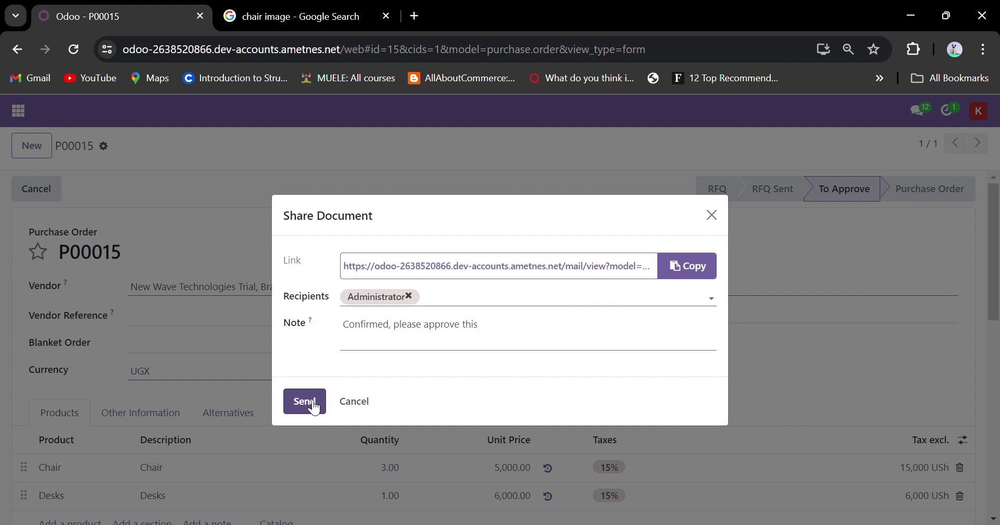
pyautogui.click(313, 404)
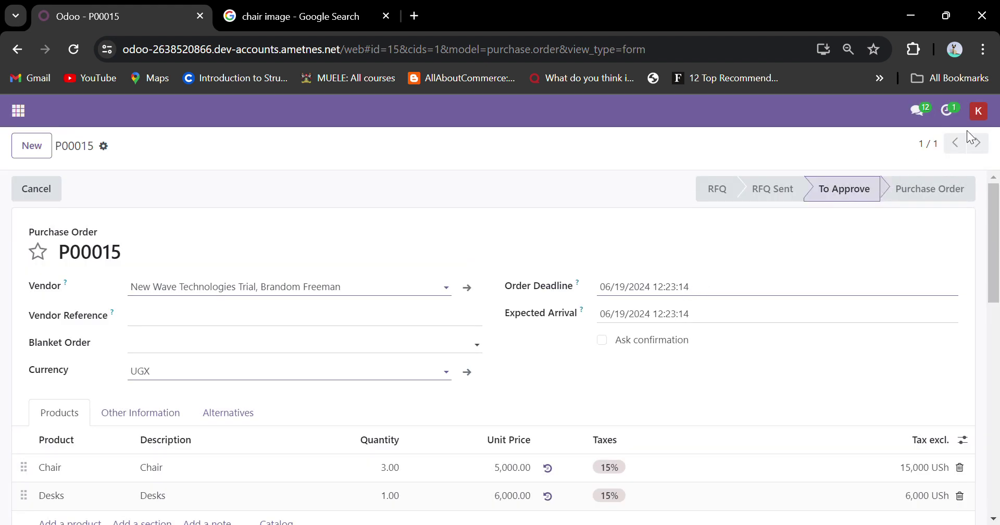
pyautogui.scroll(-1, 425, 301)
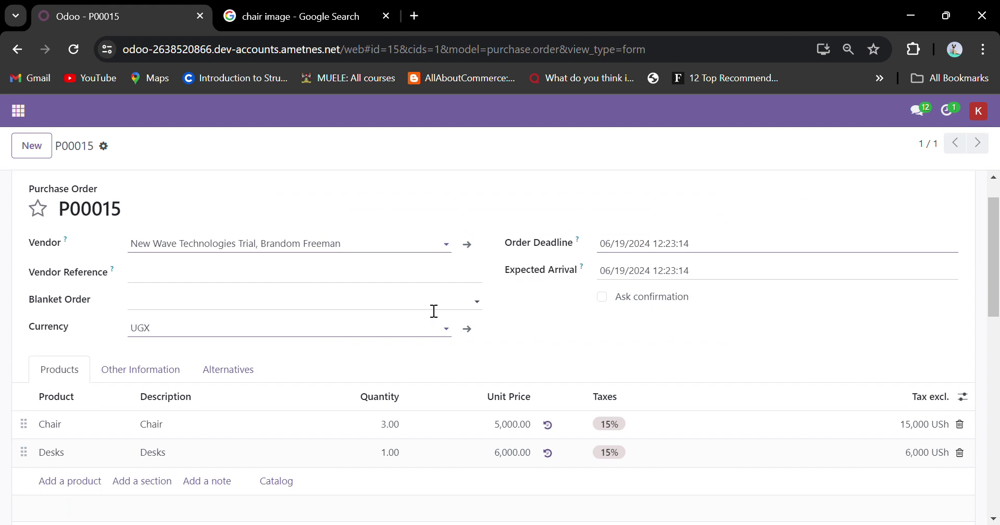
# Log out of the Administrator account and sign back in with the autofilled credentials.
pyautogui.scroll(1, 434, 312)
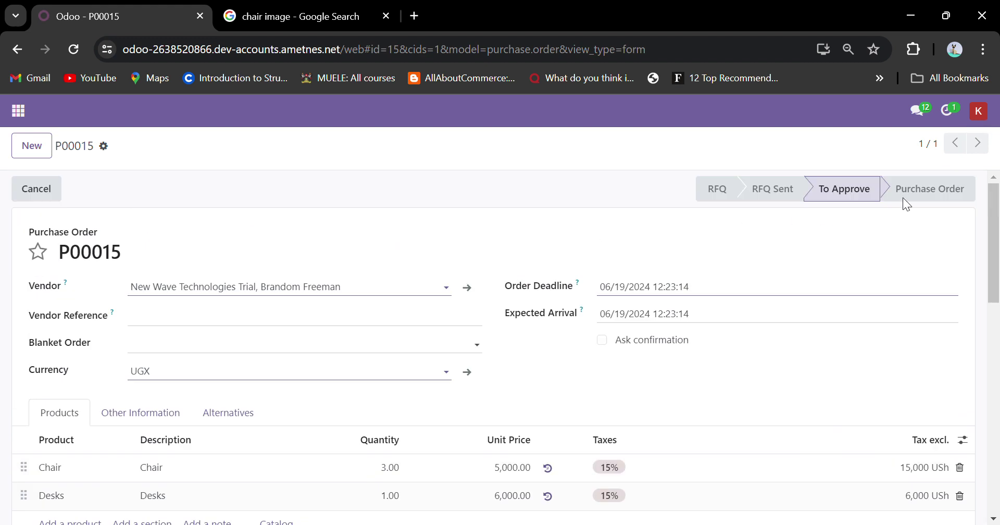
pyautogui.click(978, 111)
pyautogui.click(926, 256)
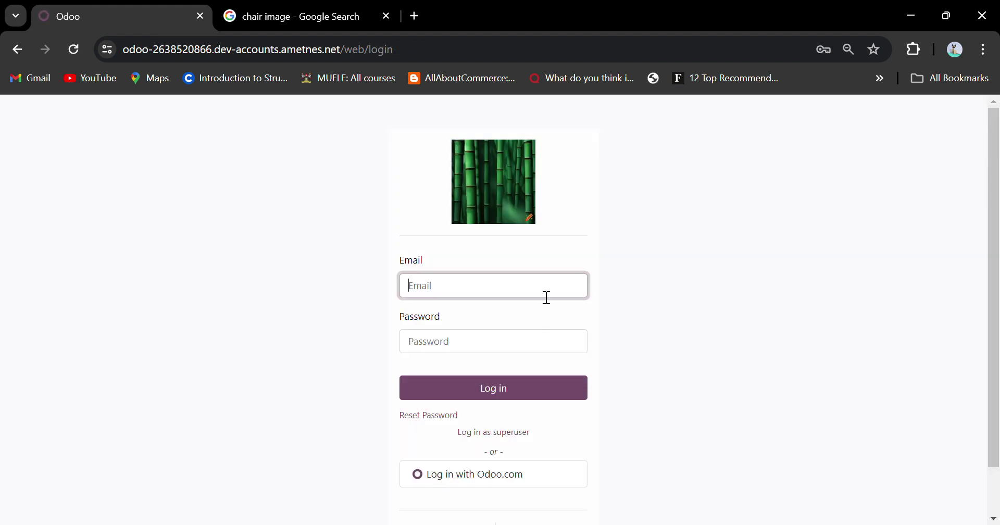
pyautogui.click(650, 257)
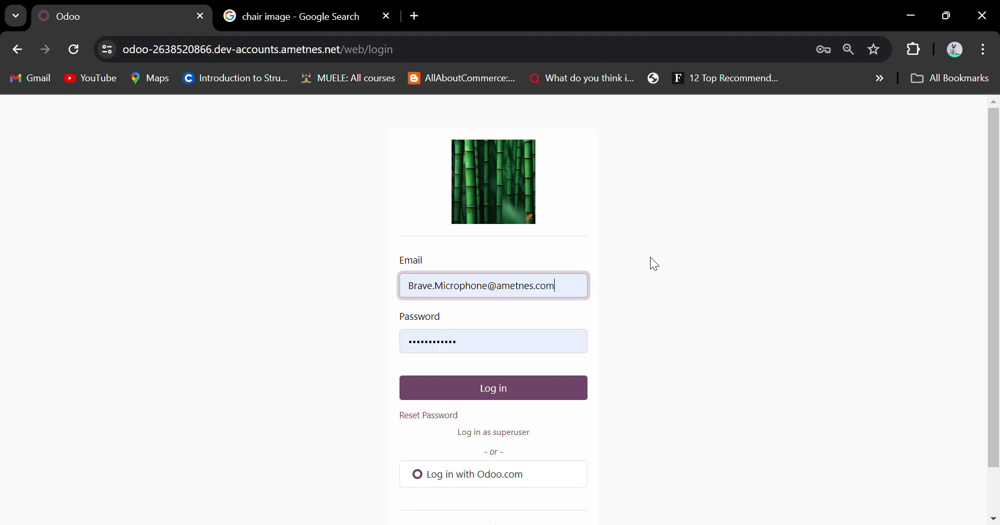
pyautogui.press('Return')
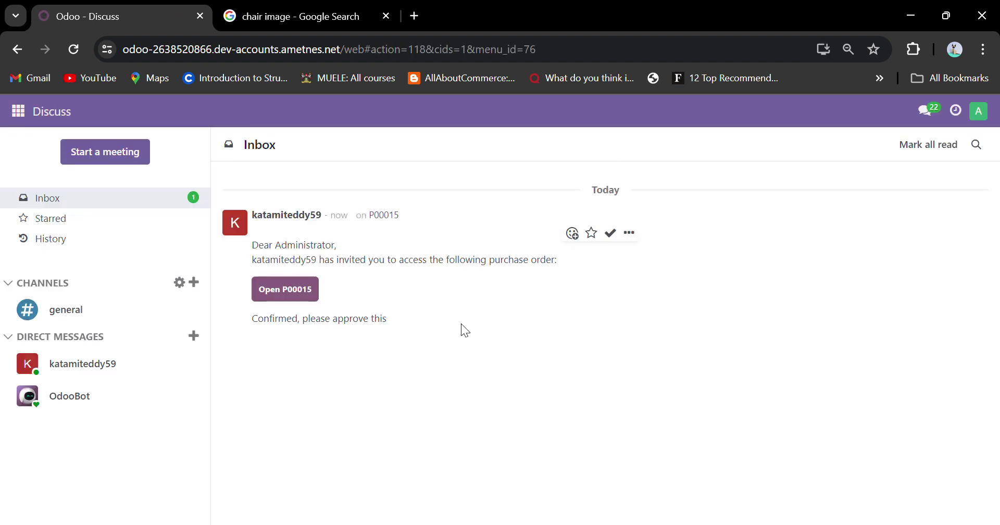
# Read the 'Confirmed, please approve this' invitation and open purchase order P00015 from it.
pyautogui.tripleClick(301, 253)
pyautogui.doubleClick(300, 261)
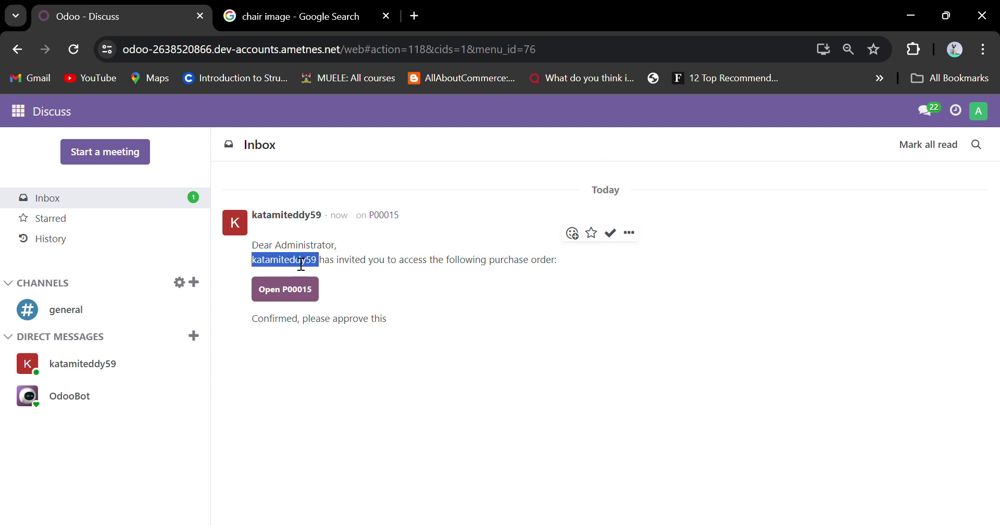
pyautogui.doubleClick(290, 321)
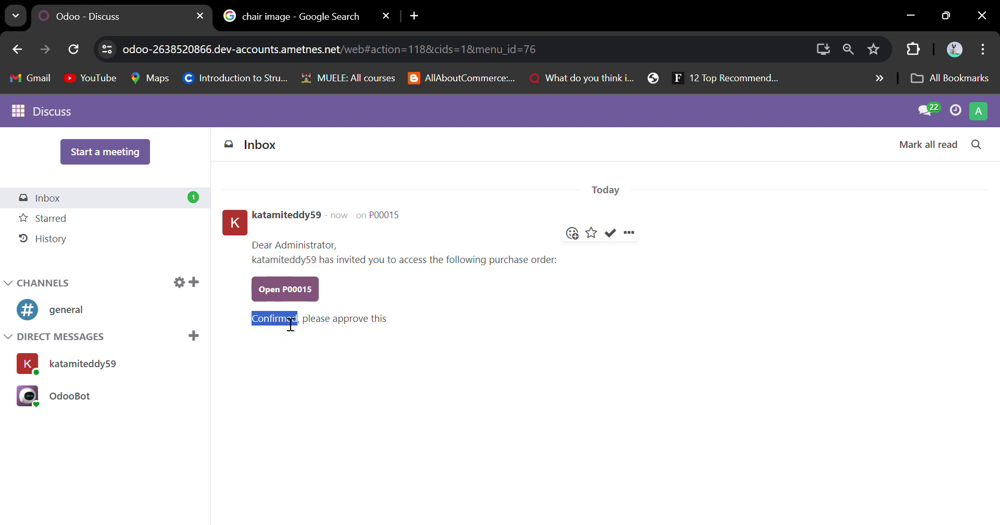
pyautogui.doubleClick(323, 325)
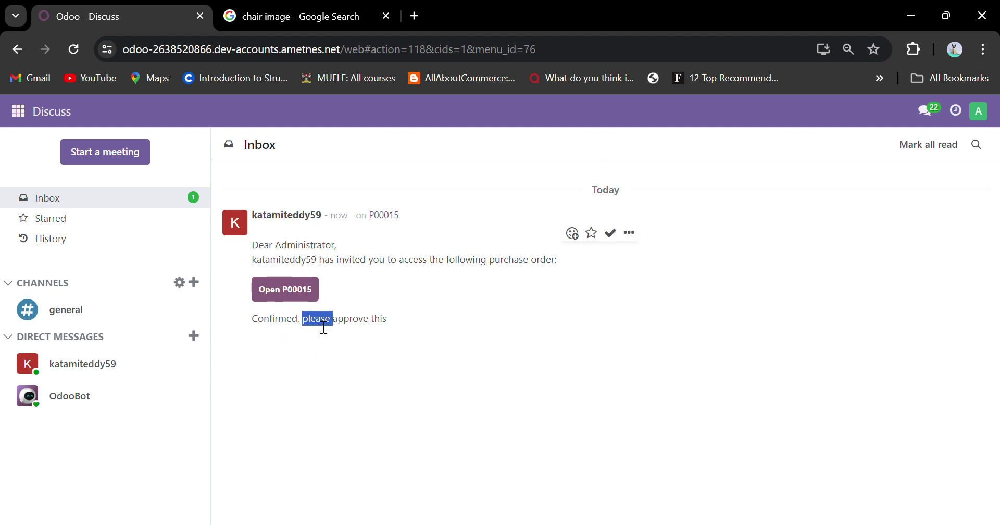
pyautogui.click(296, 293)
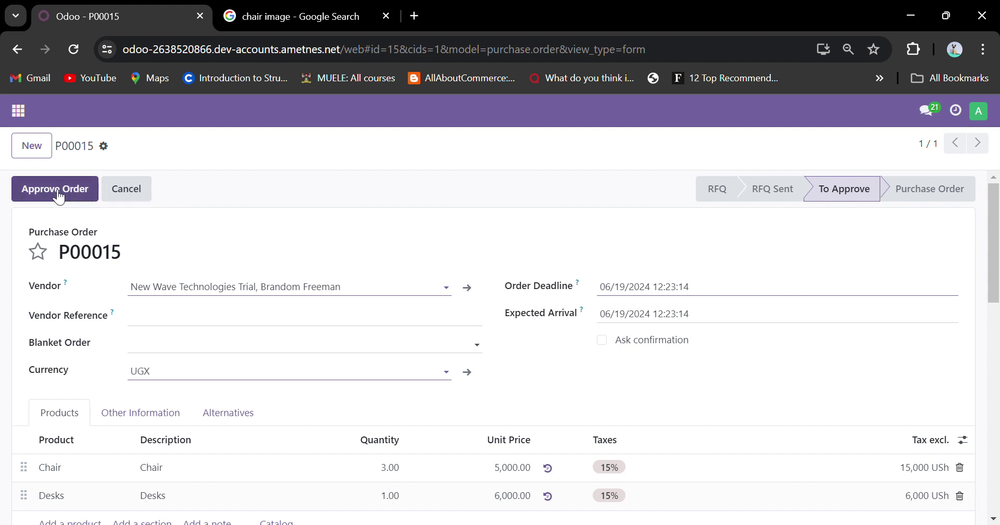
# Approve purchase order P00015.
pyautogui.scroll(-5, 426, 241)
pyautogui.scroll(5, 432, 250)
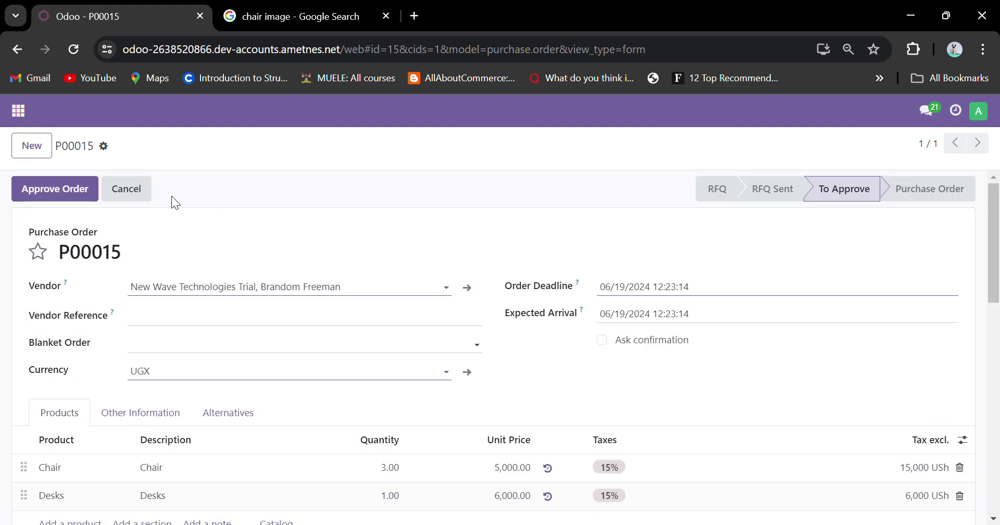
pyautogui.click(79, 202)
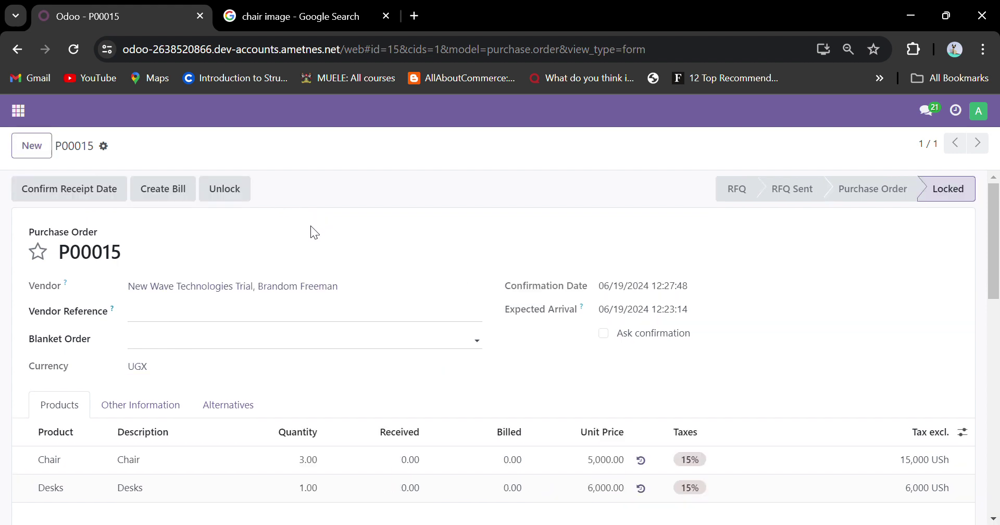
# Unlock the confirmed order P00015 for further changes.
pyautogui.scroll(-3, 511, 330)
pyautogui.scroll(3, 513, 333)
pyautogui.scroll(1, 513, 334)
pyautogui.scroll(-3, 481, 301)
pyautogui.scroll(3, 484, 300)
pyautogui.click(245, 196)
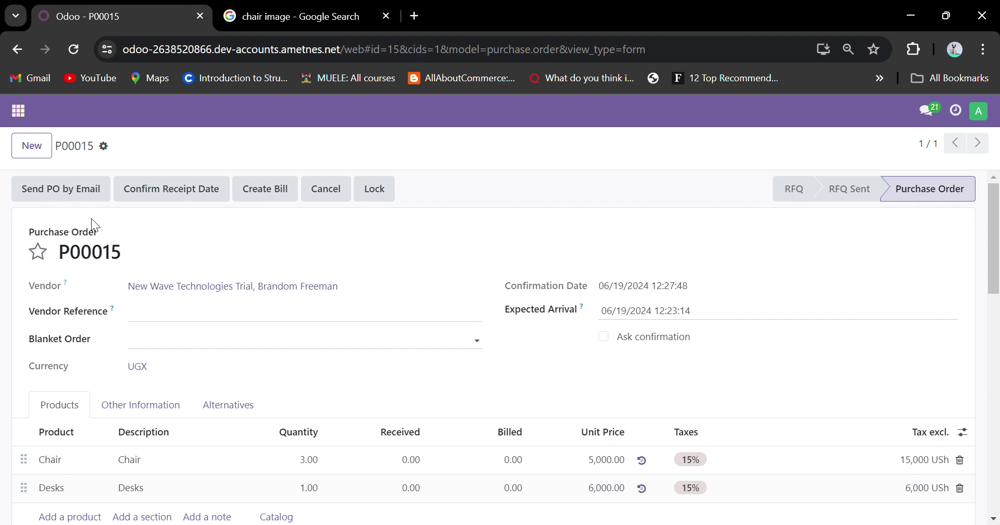
# Start Send PO by Email and try entering the vendor contact's missing e-mail address.
pyautogui.click(84, 195)
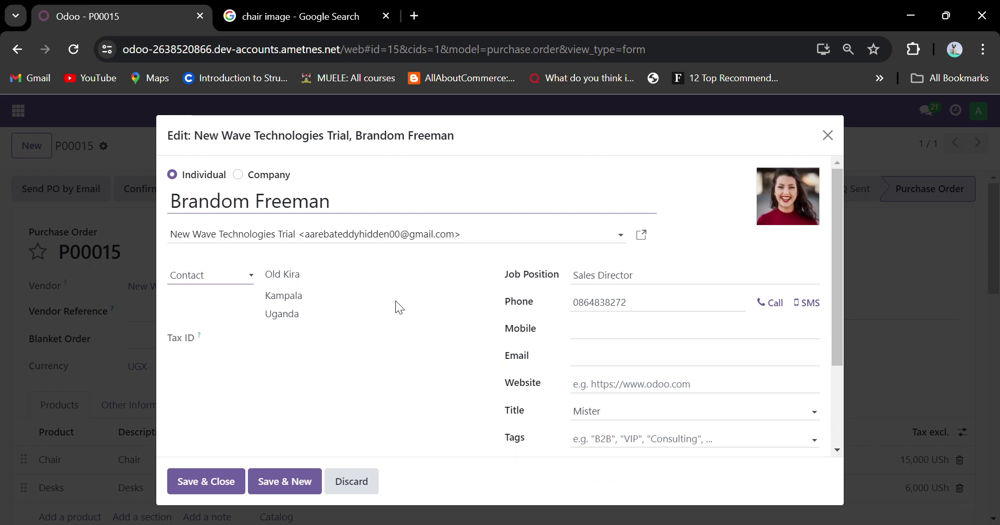
pyautogui.click(588, 365)
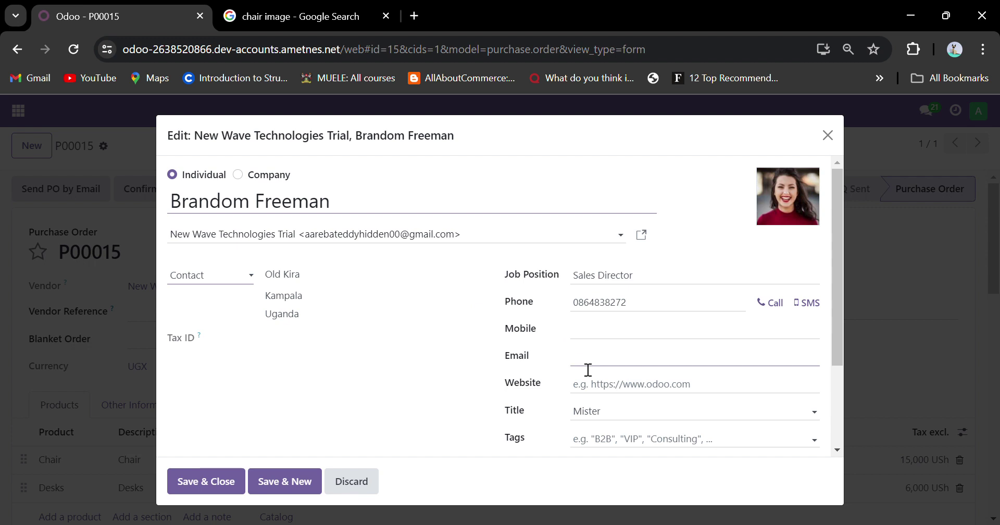
# Dismiss the contact form to reach the Compose Email draft with the P00015 PDF.
pyautogui.click(664, 386)
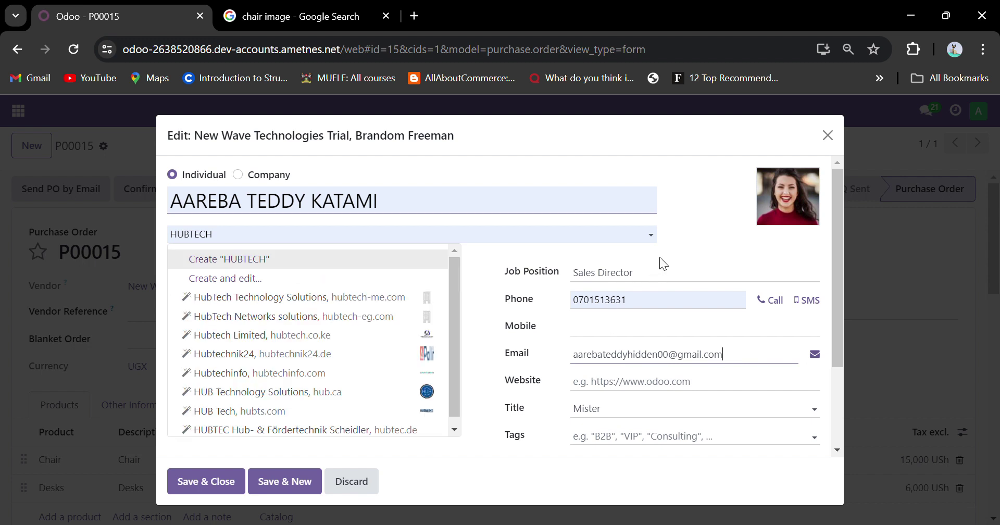
pyautogui.click(828, 135)
pyautogui.click(293, 198)
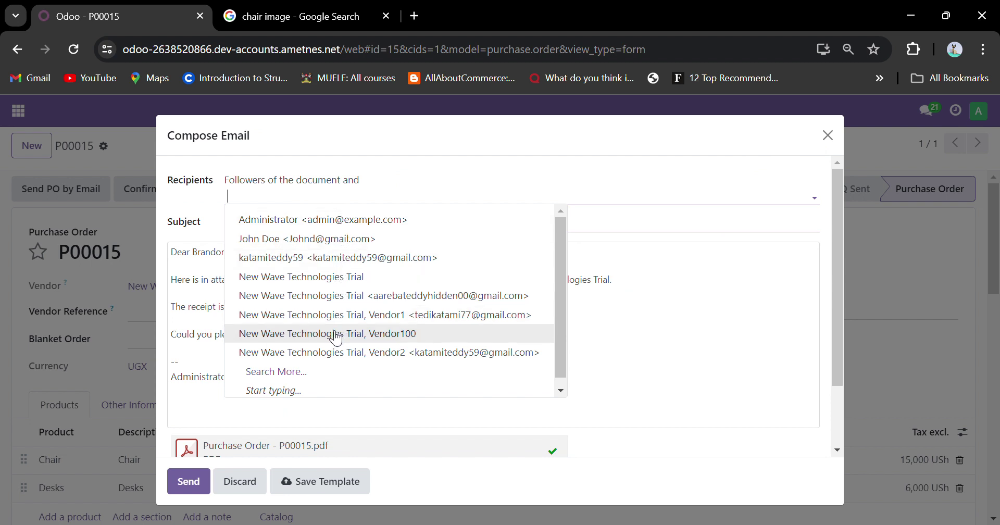
# Browse the email draft's recipient suggestions and try a recipient search.
pyautogui.click(634, 323)
pyautogui.click(363, 202)
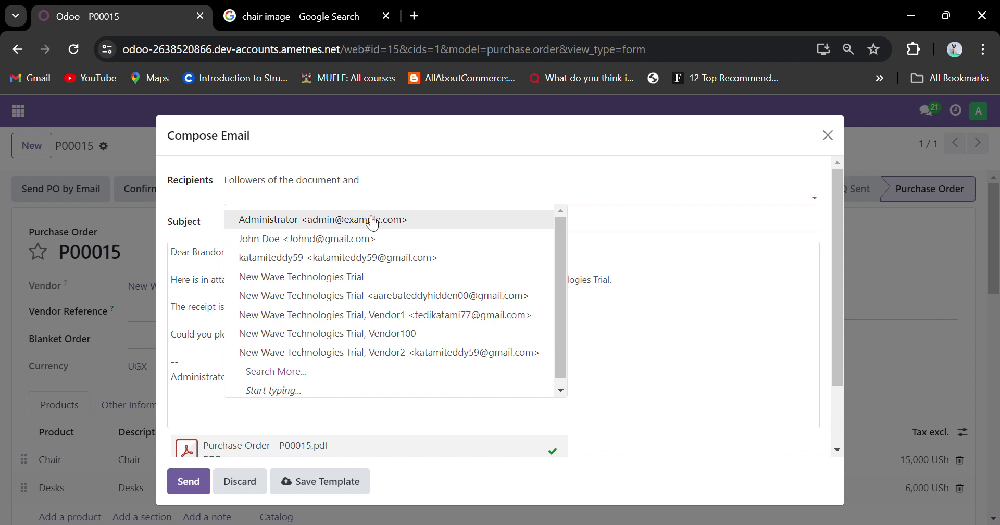
pyautogui.click(630, 324)
pyautogui.click(372, 194)
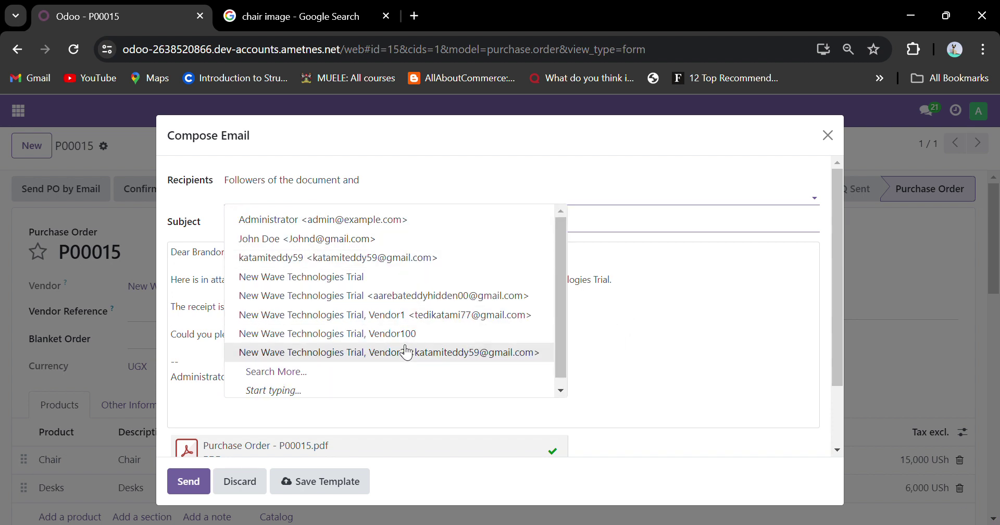
pyautogui.scroll(-1, 401, 354)
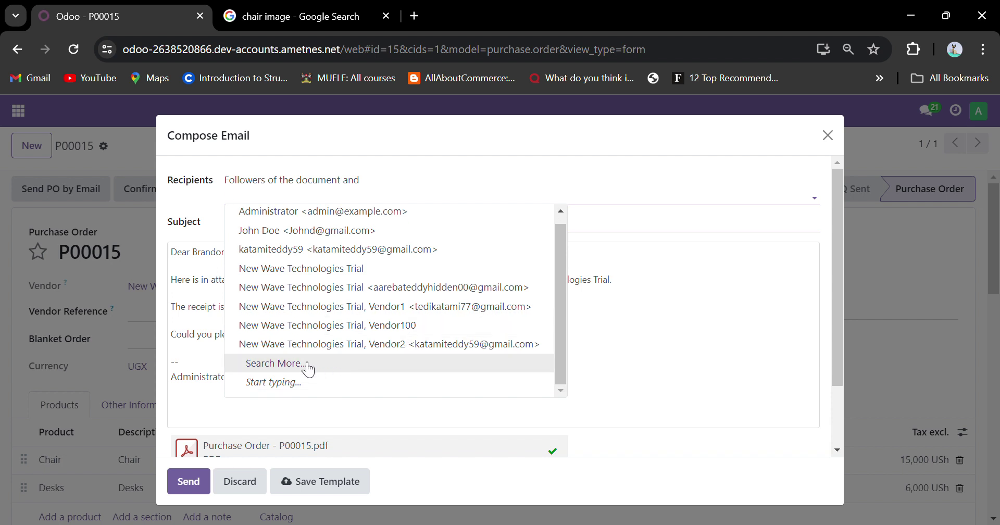
pyautogui.write('bran')
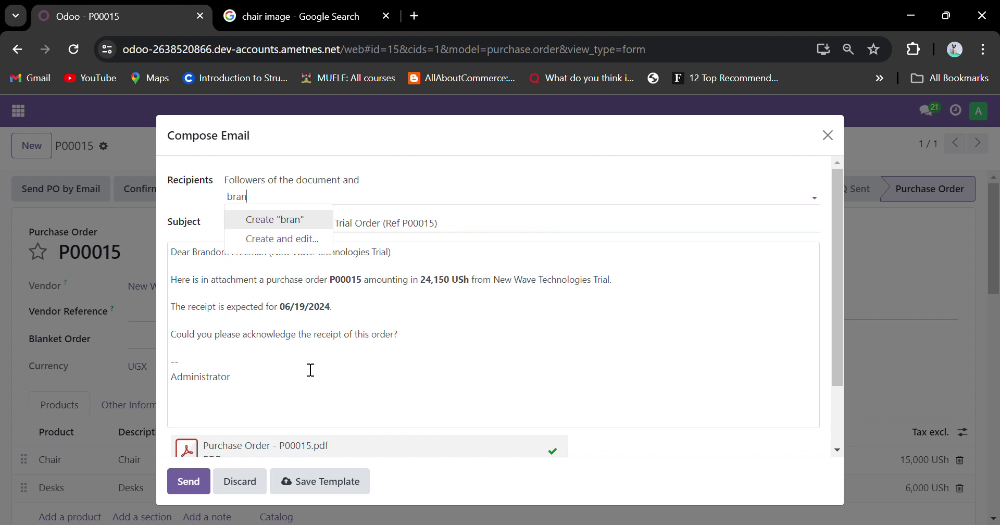
pyautogui.press('BackSpace')
pyautogui.press('BackSpace')
pyautogui.press('BackSpace')
pyautogui.press('BackSpace')
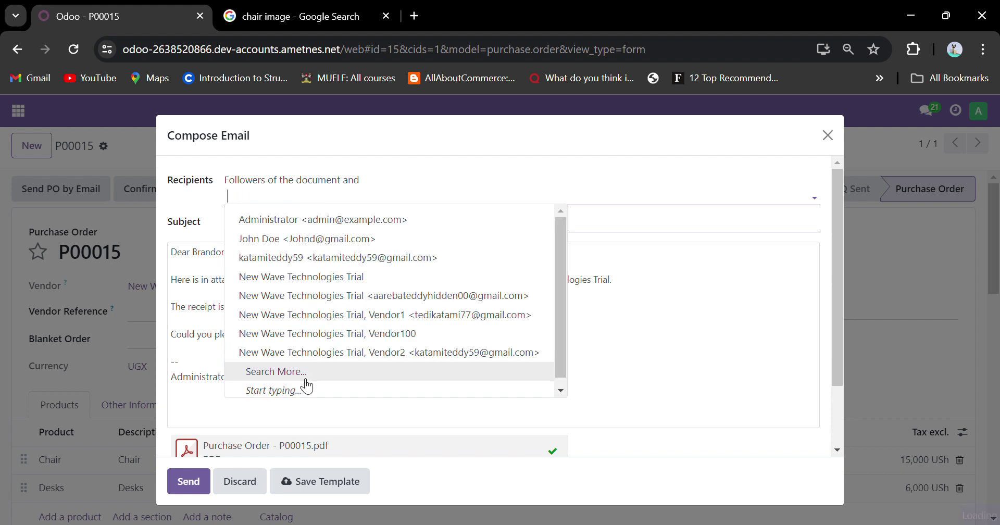
# Pick the New Wave Technologies Trial contact from the full contact list as recipient.
pyautogui.click(306, 381)
pyautogui.scroll(-5, 315, 353)
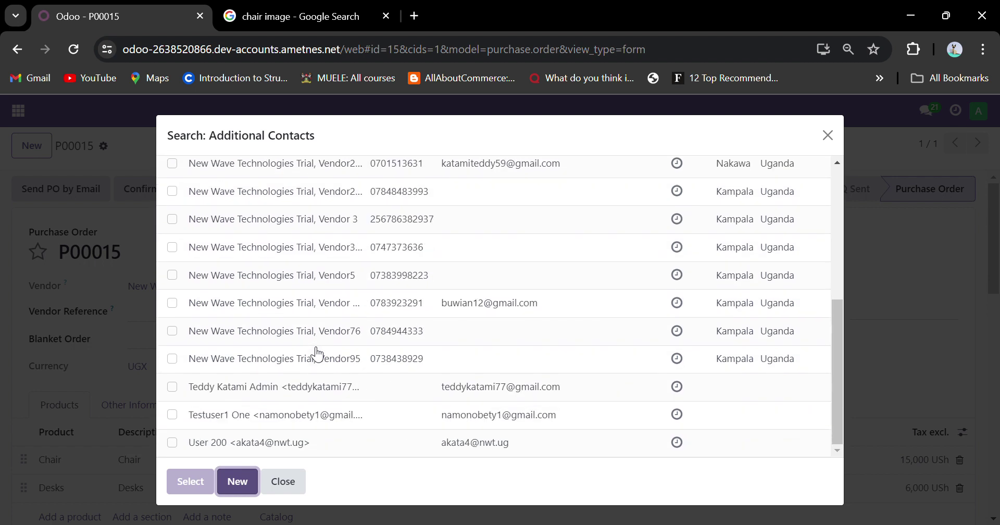
pyautogui.scroll(3, 317, 354)
pyautogui.scroll(-3, 318, 354)
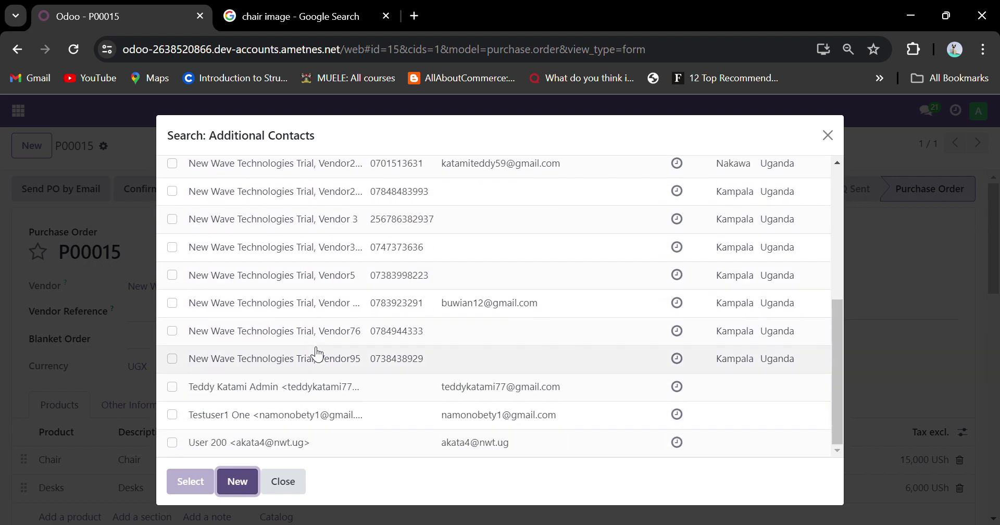
pyautogui.scroll(6, 318, 354)
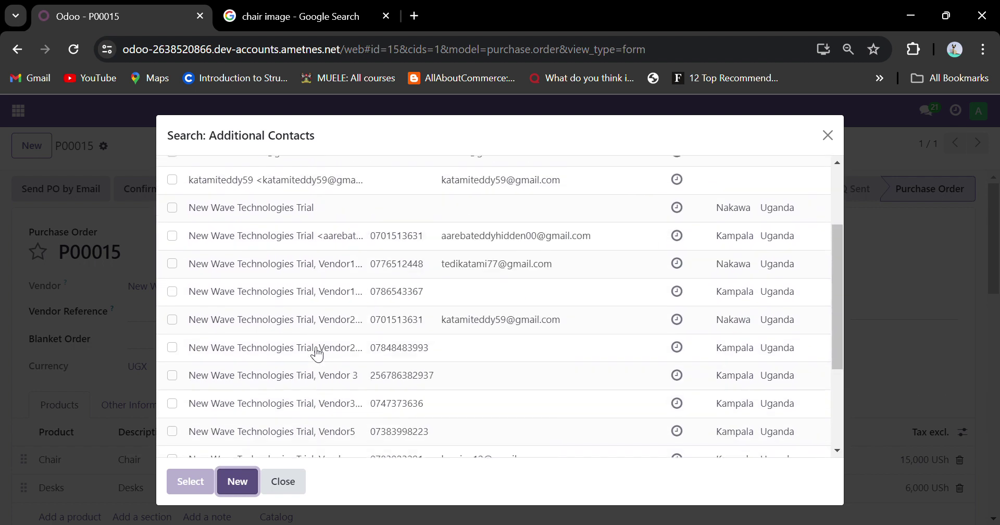
pyautogui.scroll(-6, 317, 354)
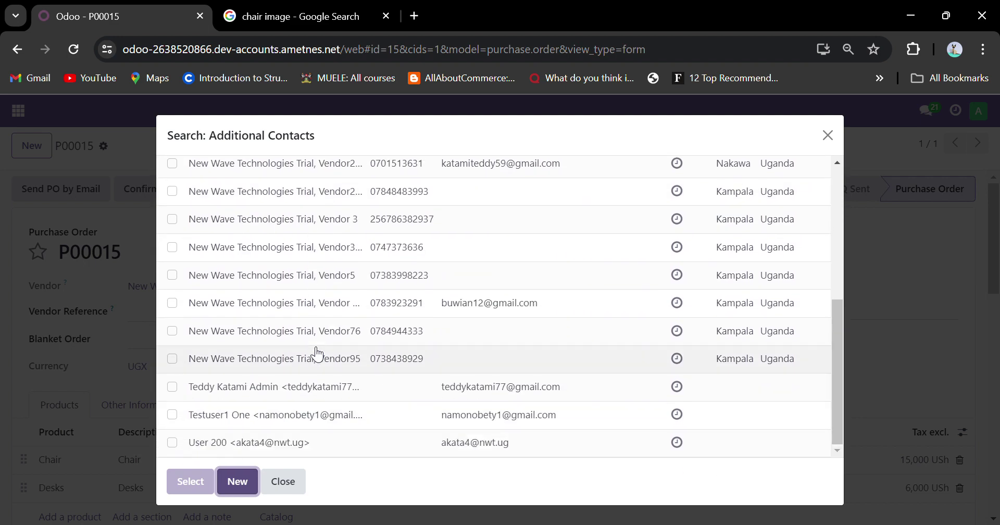
pyautogui.scroll(6, 359, 391)
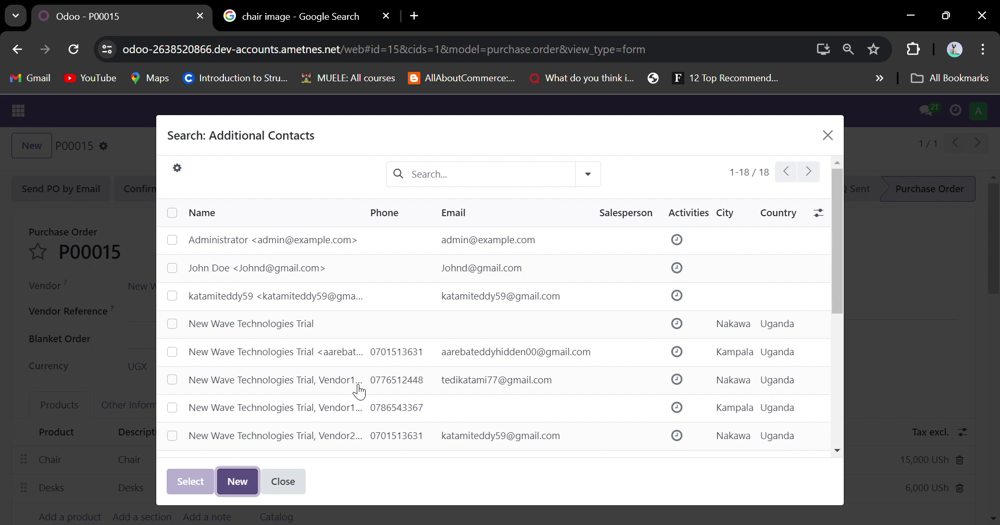
pyautogui.scroll(-2, 340, 410)
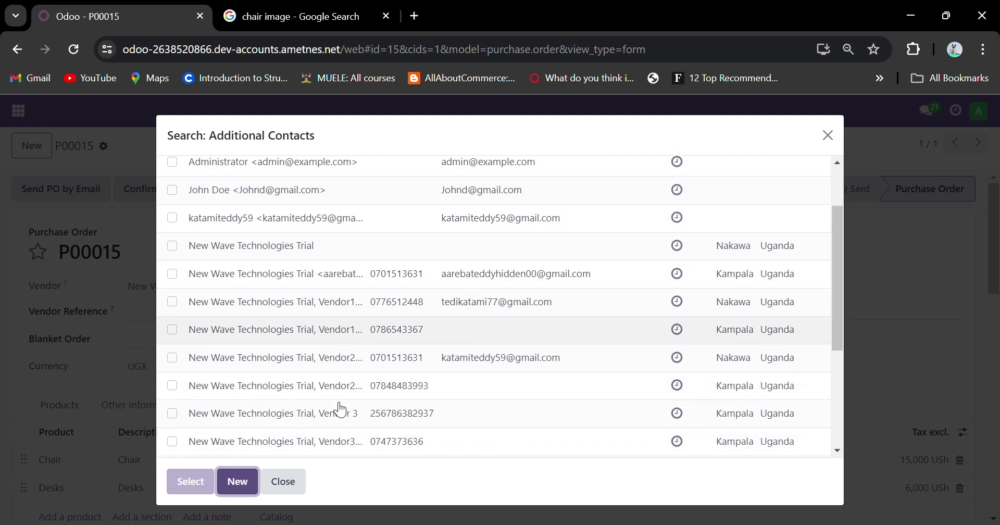
pyautogui.scroll(-2, 340, 410)
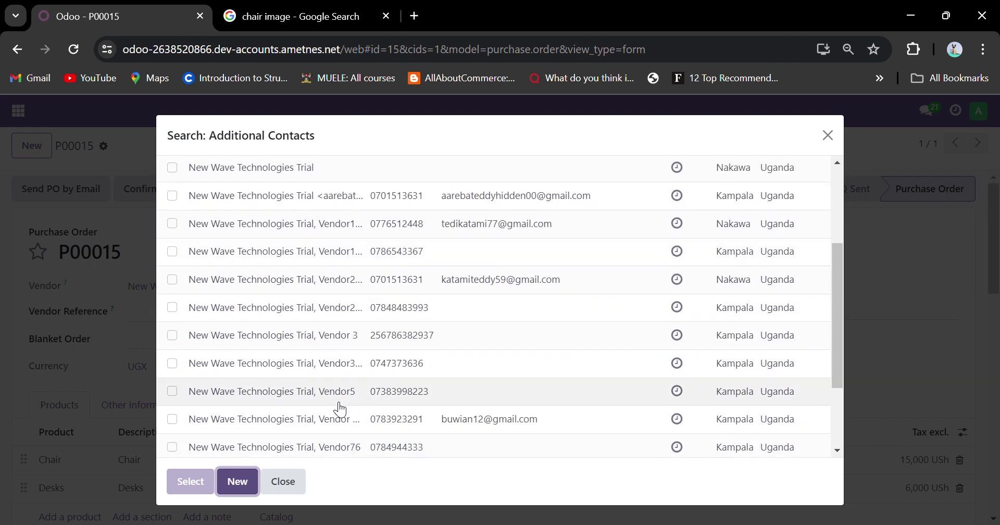
pyautogui.scroll(-1, 340, 409)
pyautogui.scroll(3, 339, 406)
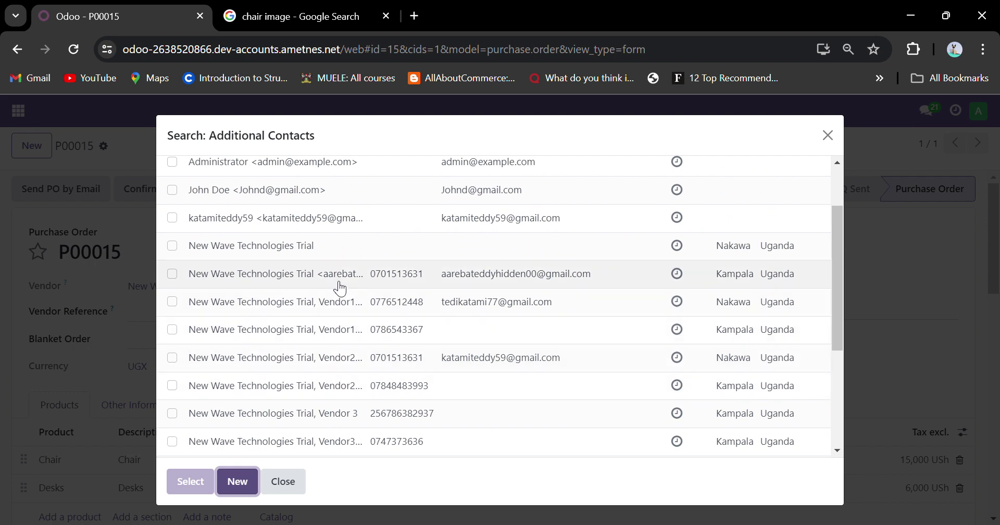
pyautogui.click(526, 404)
pyautogui.scroll(-2, 520, 401)
pyautogui.scroll(3, 523, 406)
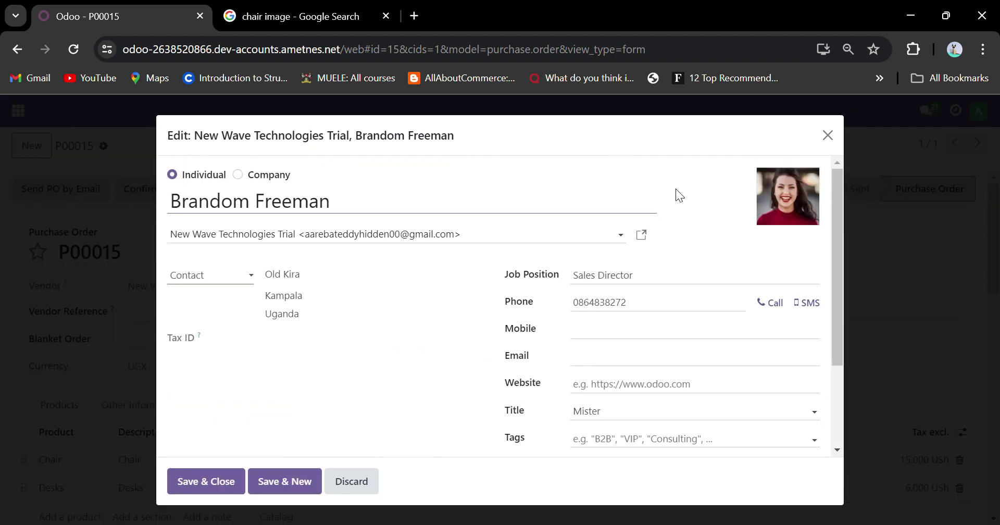
pyautogui.click(232, 480)
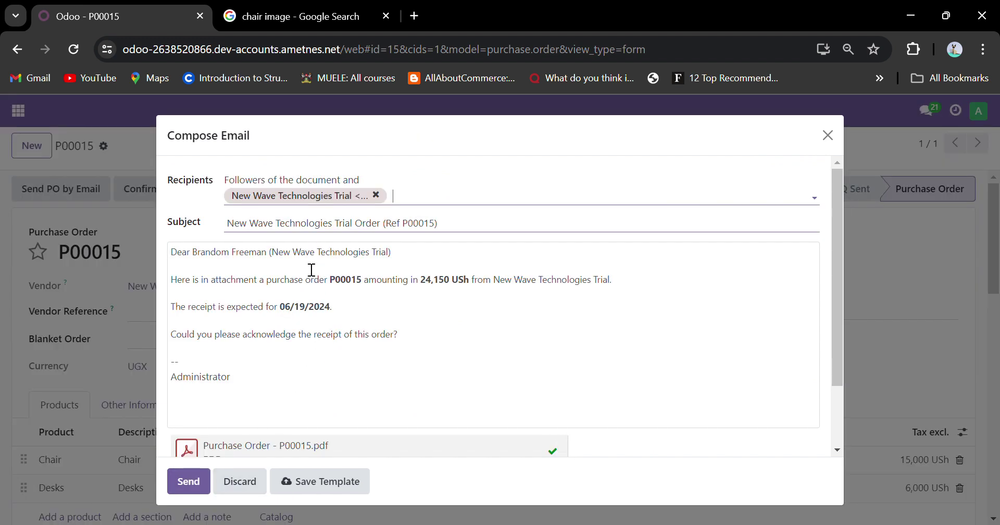
# Review the email subject and body, then close the draft without sending.
pyautogui.click(348, 232)
pyautogui.tripleClick(352, 234)
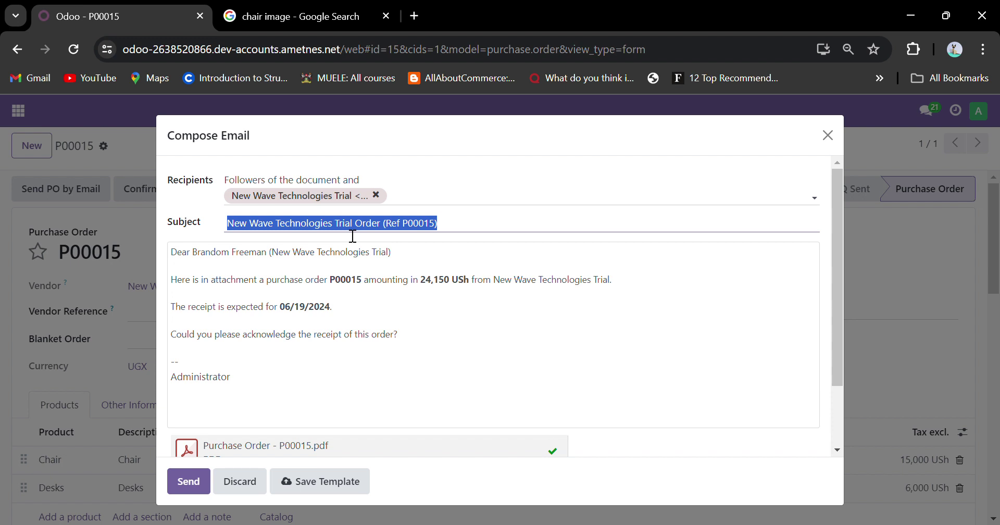
pyautogui.moveTo(233, 263); pyautogui.dragTo(330, 263)
pyautogui.moveTo(192, 281); pyautogui.dragTo(355, 294)
pyautogui.click(237, 339)
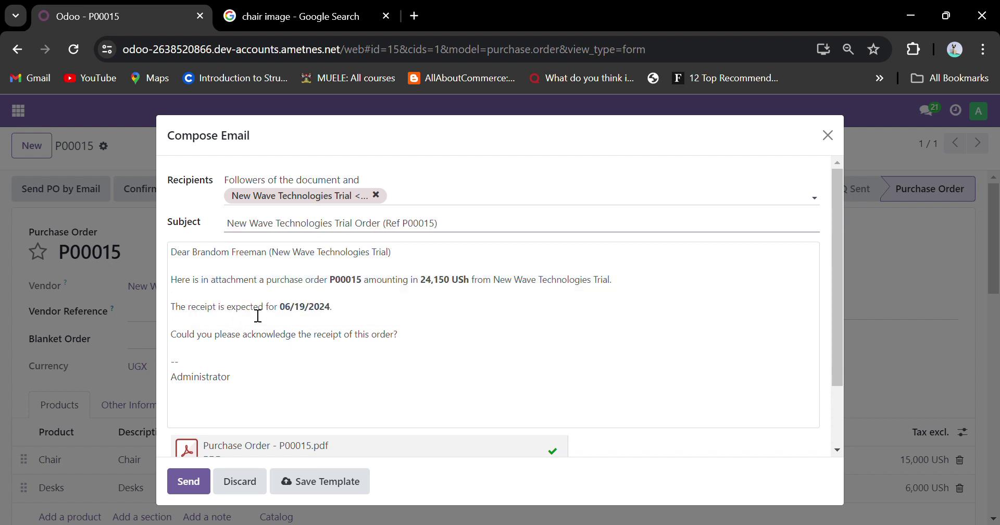
pyautogui.scroll(-3, 295, 379)
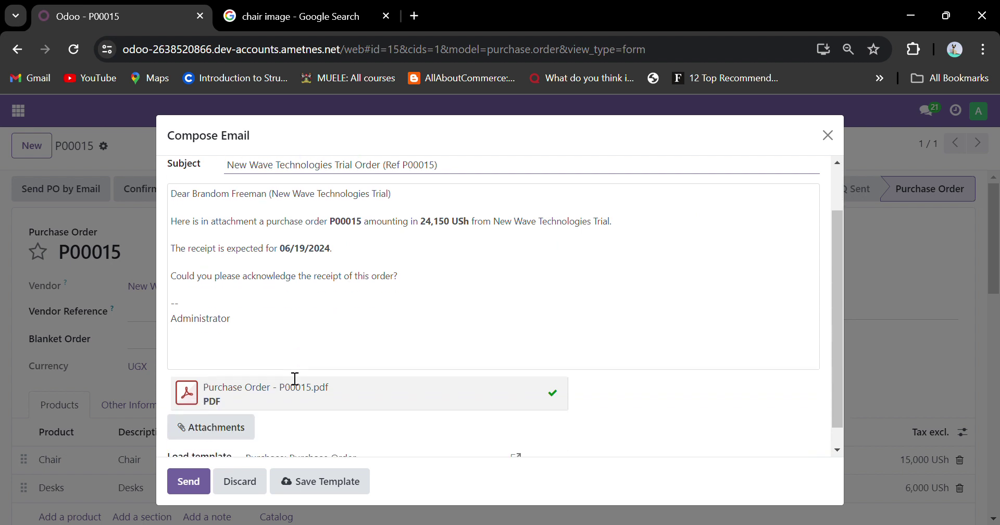
pyautogui.scroll(3, 293, 310)
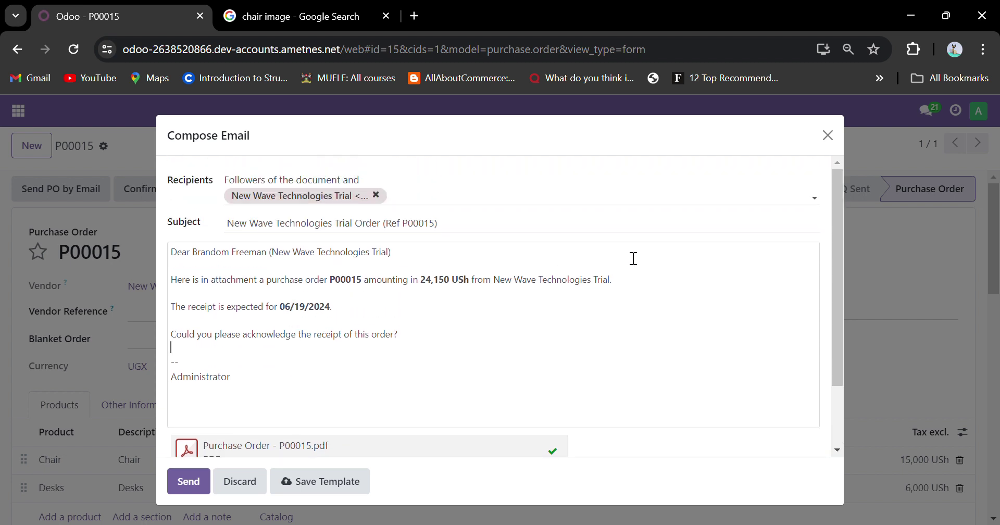
pyautogui.click(827, 135)
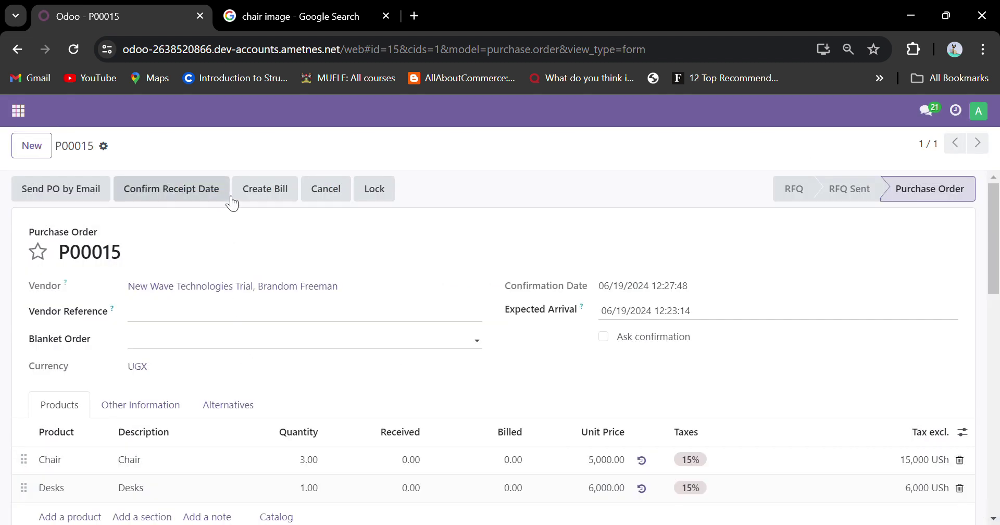
pyautogui.scroll(-1, 909, 230)
pyautogui.scroll(1, 909, 230)
pyautogui.click(255, 200)
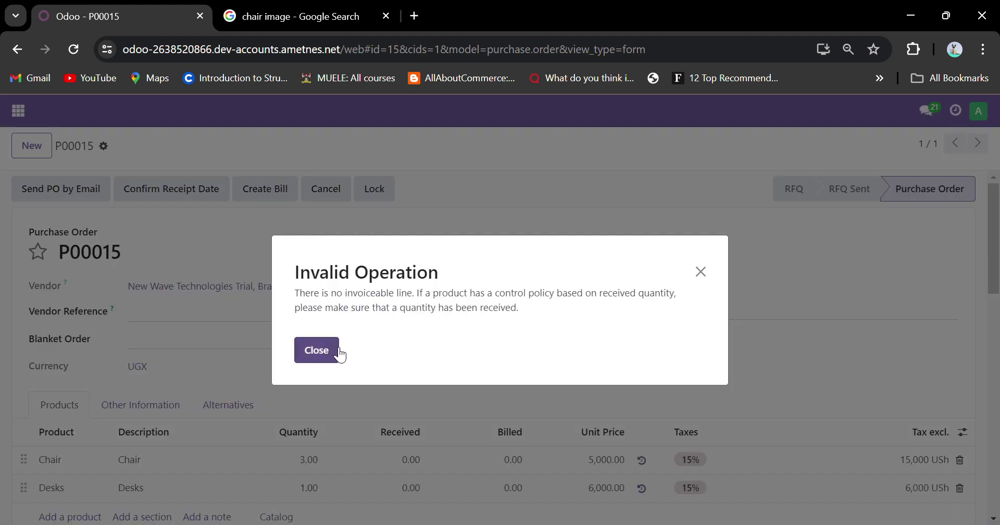
pyautogui.moveTo(295, 292); pyautogui.dragTo(527, 307)
pyautogui.click(534, 301)
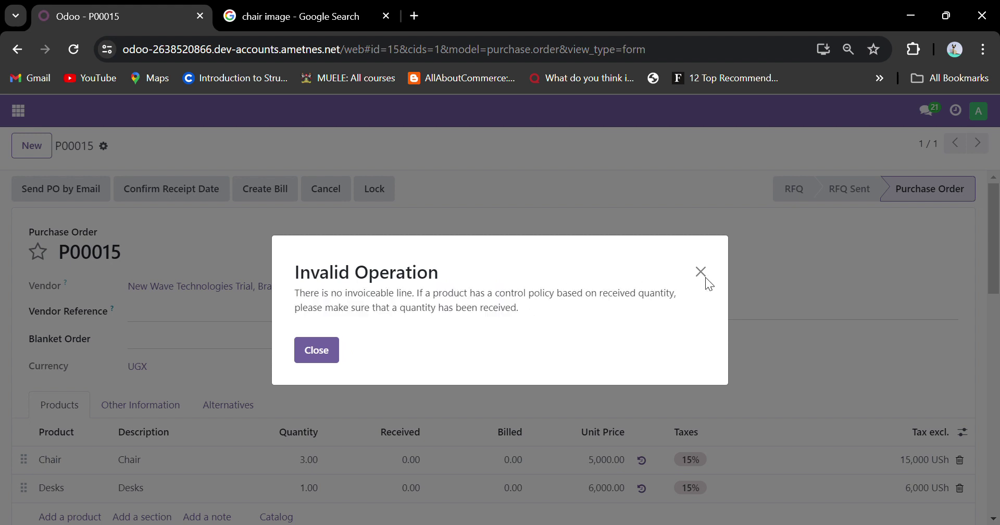
pyautogui.click(701, 273)
pyautogui.scroll(-2, 603, 311)
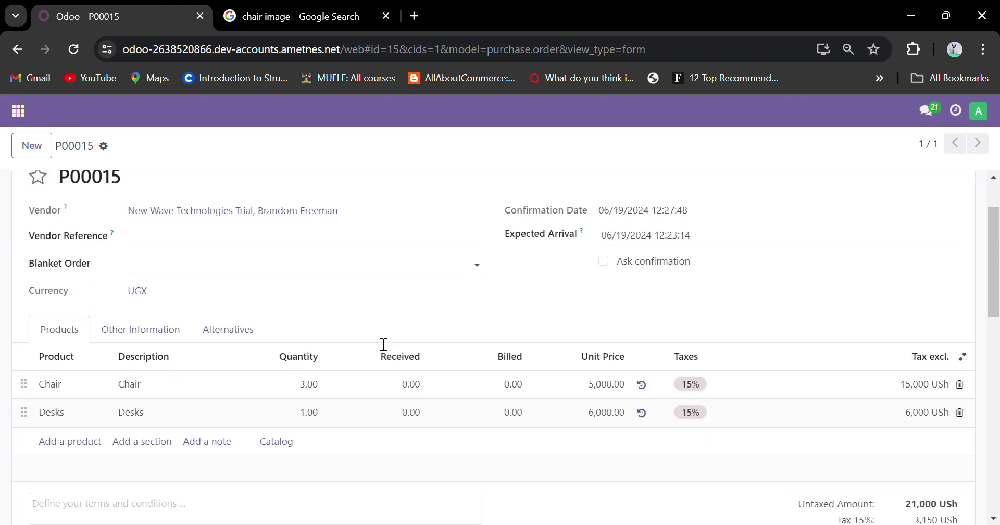
# Change the Received quantity from 0.00 to 1 on both the Chair and Desks lines.
pyautogui.click(413, 382)
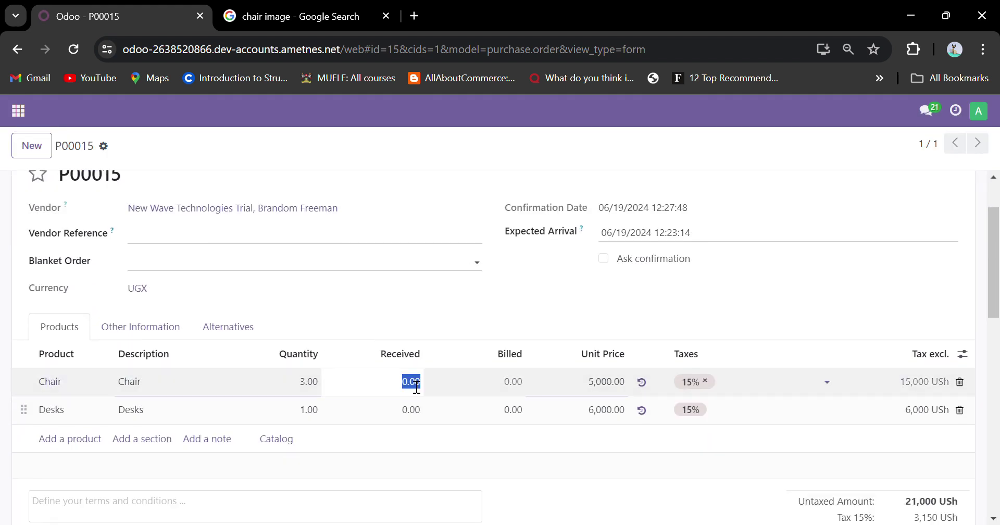
pyautogui.click(415, 386)
pyautogui.press('BackSpace')
pyautogui.click(411, 412)
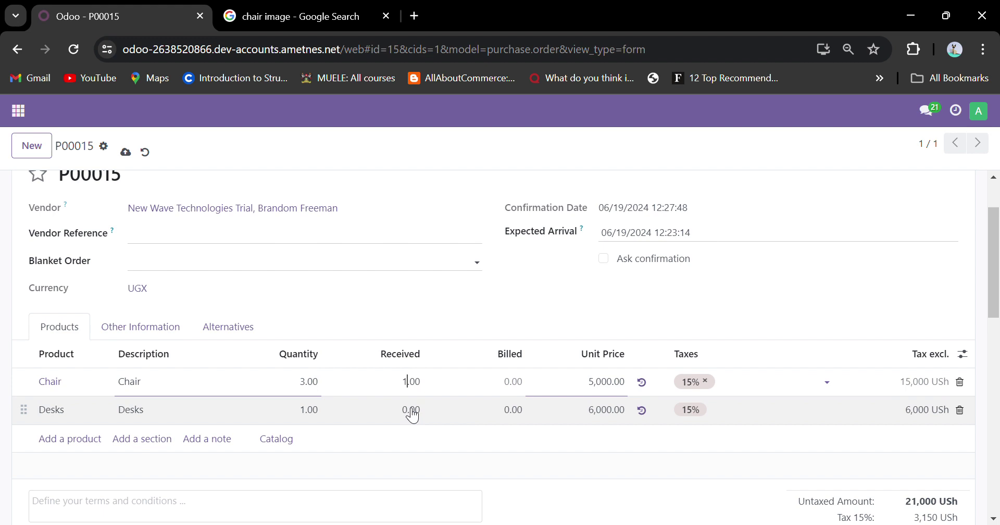
pyautogui.click(412, 414)
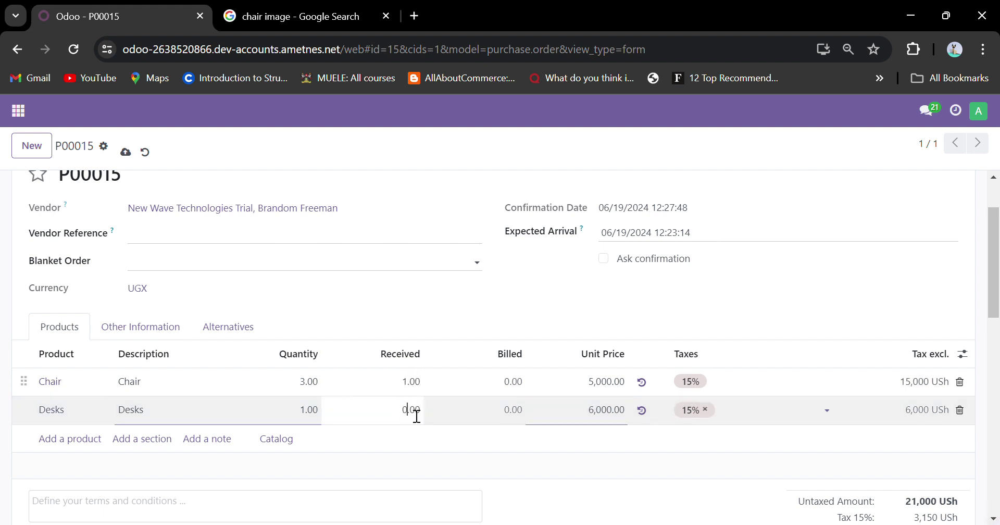
pyautogui.press('BackSpace')
pyautogui.scroll(2, 415, 407)
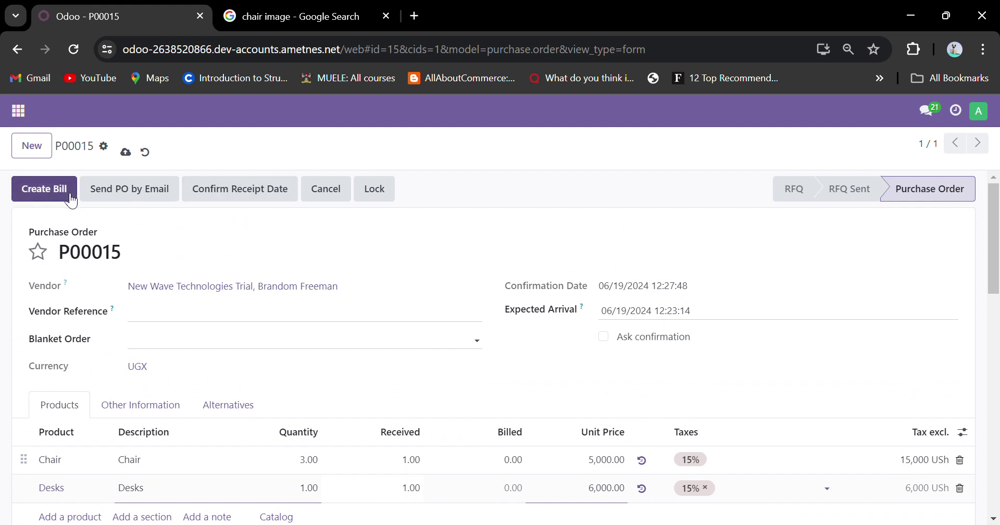
pyautogui.scroll(-5, 310, 267)
pyautogui.scroll(5, 386, 349)
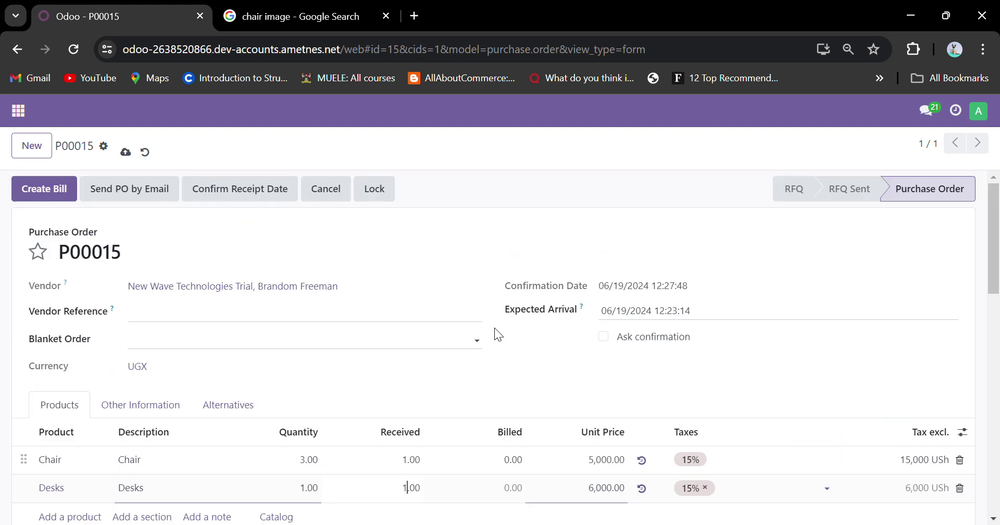
# Open Share from the gear menu and choose the admin contact as the recipient.
pyautogui.click(104, 146)
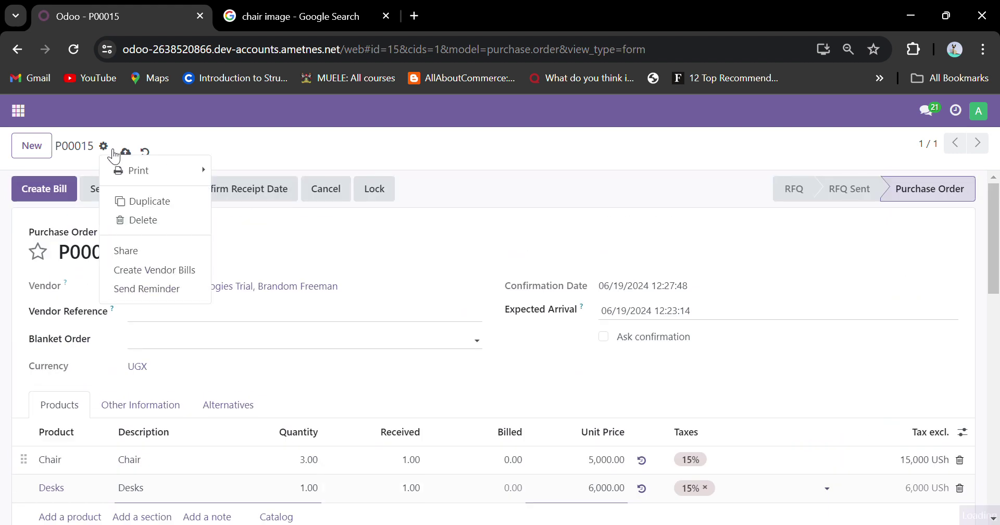
pyautogui.click(136, 253)
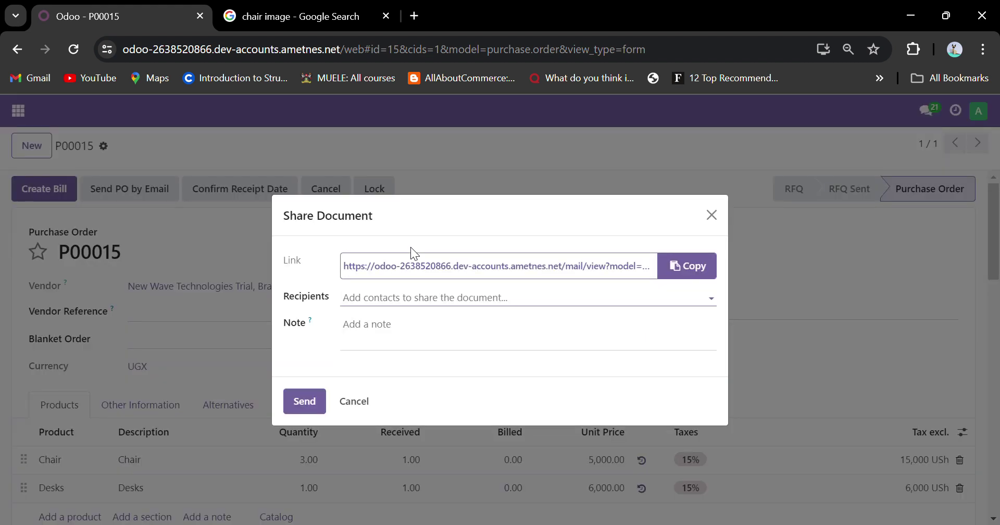
pyautogui.click(422, 298)
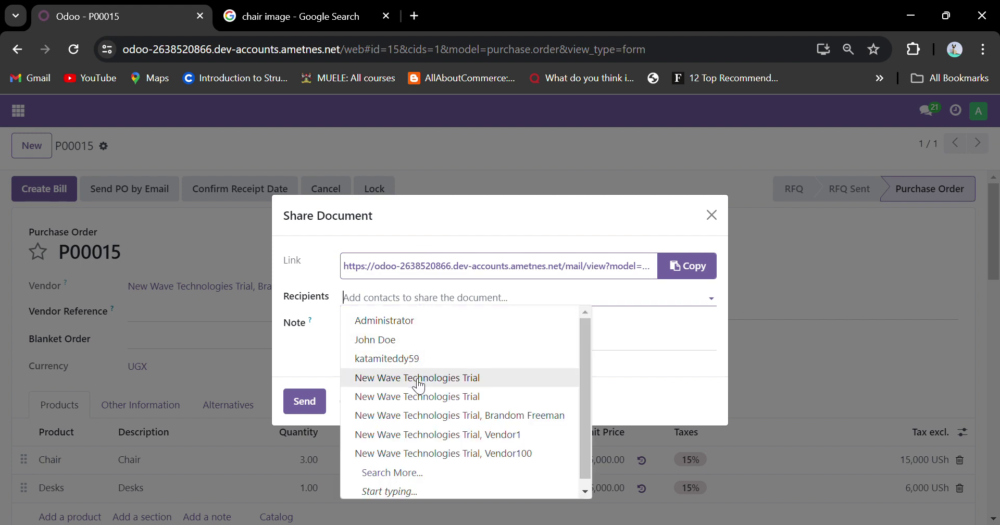
pyautogui.click(414, 435)
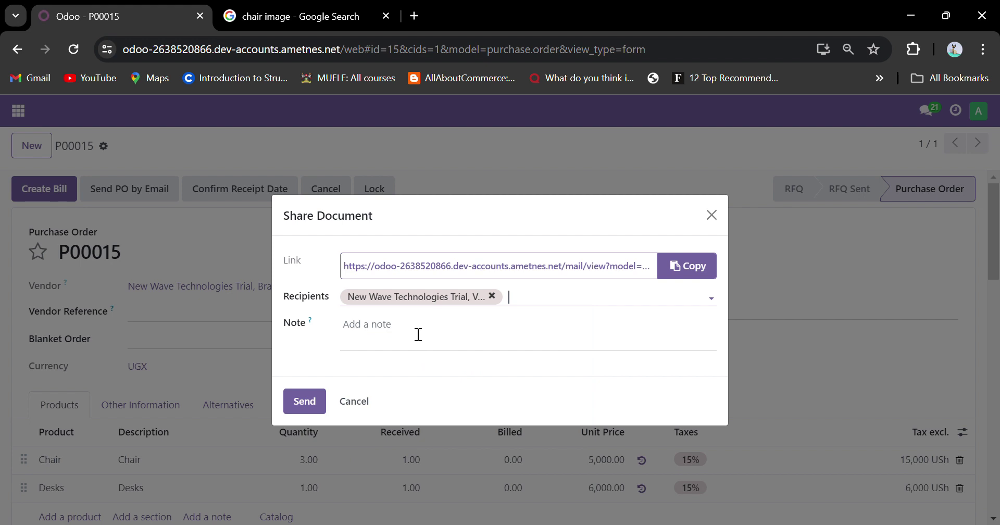
pyautogui.click(492, 296)
pyautogui.click(501, 301)
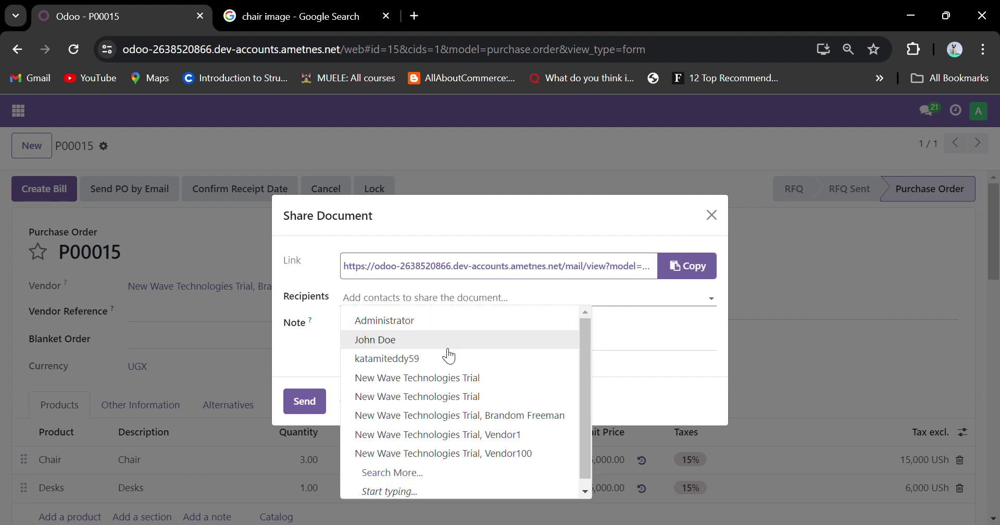
pyautogui.scroll(-1, 423, 369)
pyautogui.write('te')
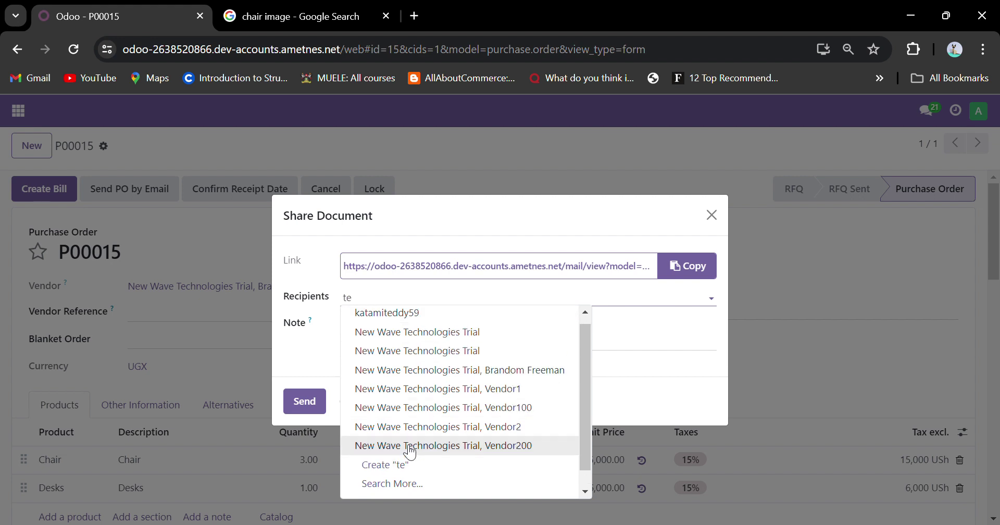
pyautogui.write('dd')
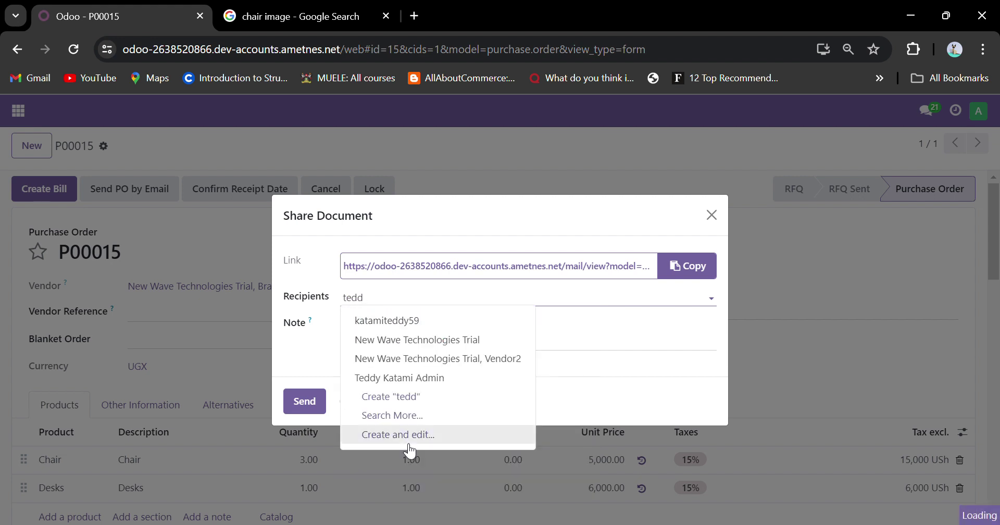
pyautogui.click(407, 373)
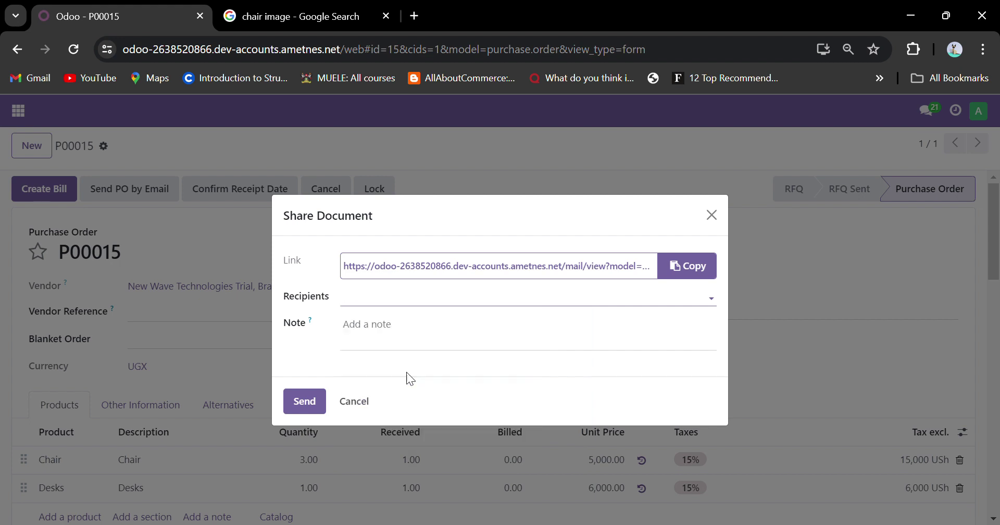
# Add the note 'Please create this bill' and finish the Share Document dialog.
pyautogui.click(415, 342)
pyautogui.write('Please cre')
pyautogui.press('BackSpace')
pyautogui.write('reate this bill')
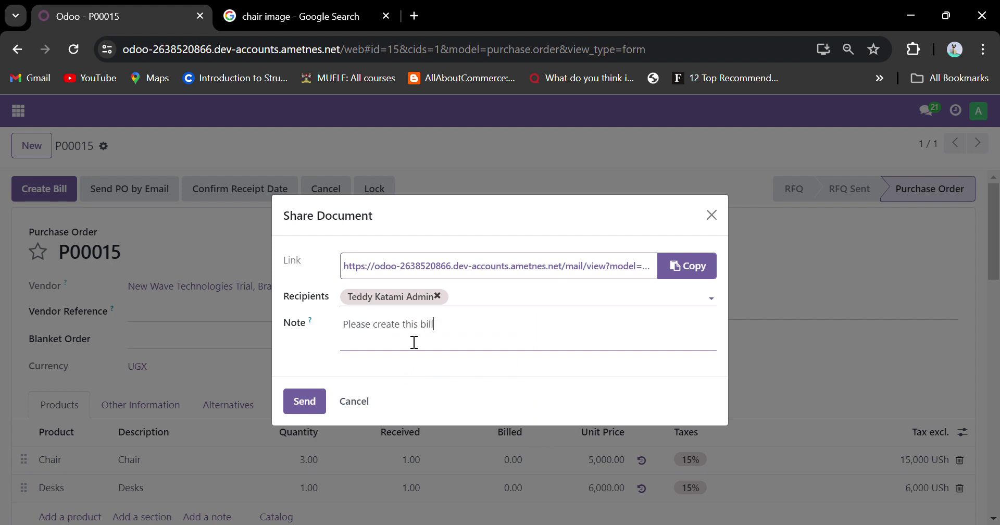
pyautogui.click(712, 215)
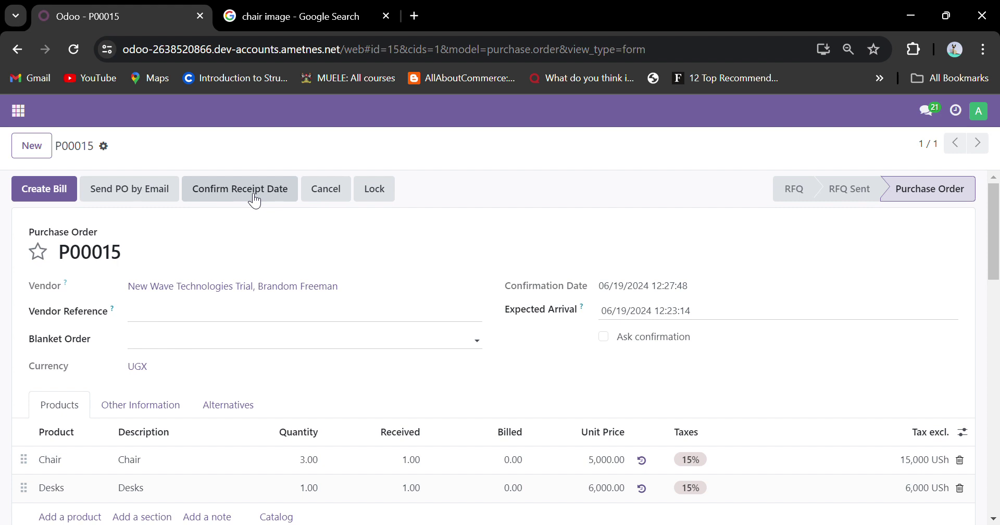
pyautogui.scroll(-2, 255, 201)
pyautogui.scroll(2, 248, 196)
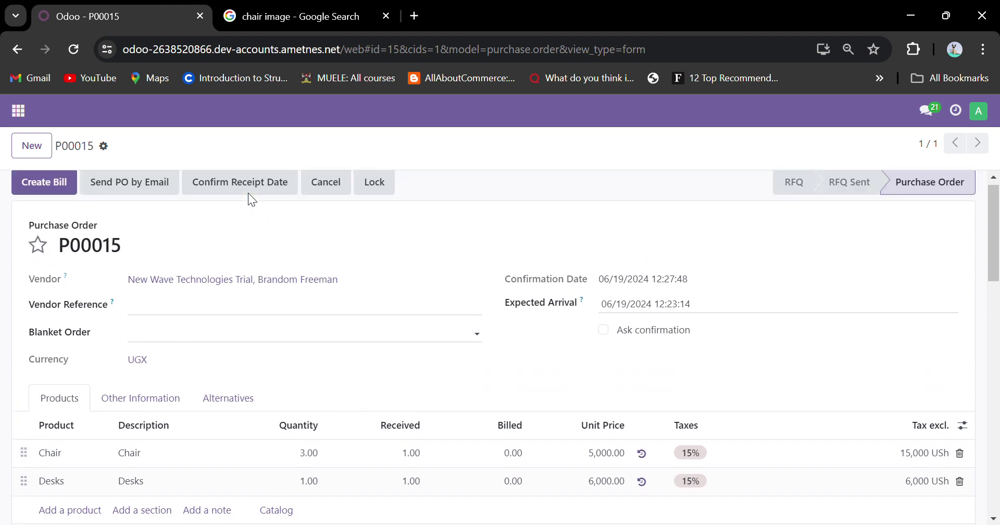
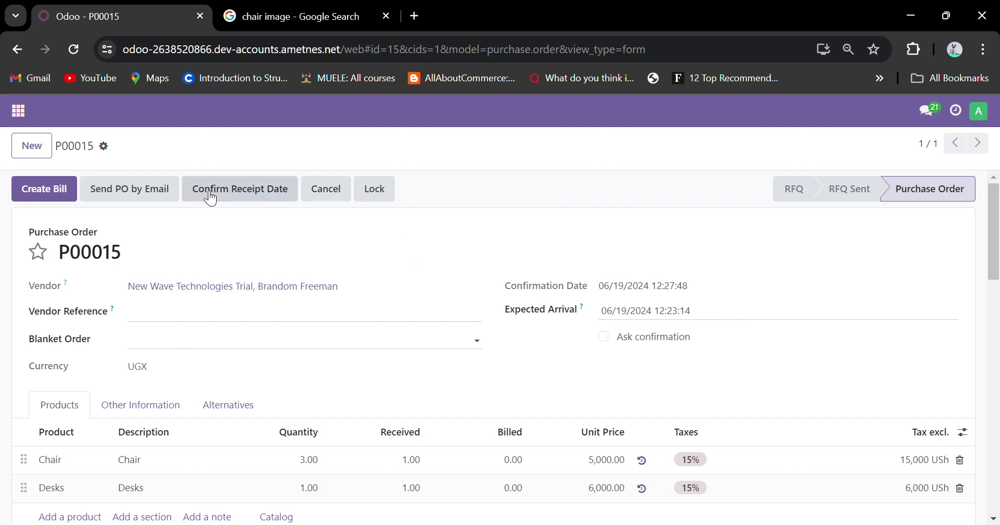
# Generate the bill from P00015 and look over the draft's Chair and Desks lines.
pyautogui.click(70, 189)
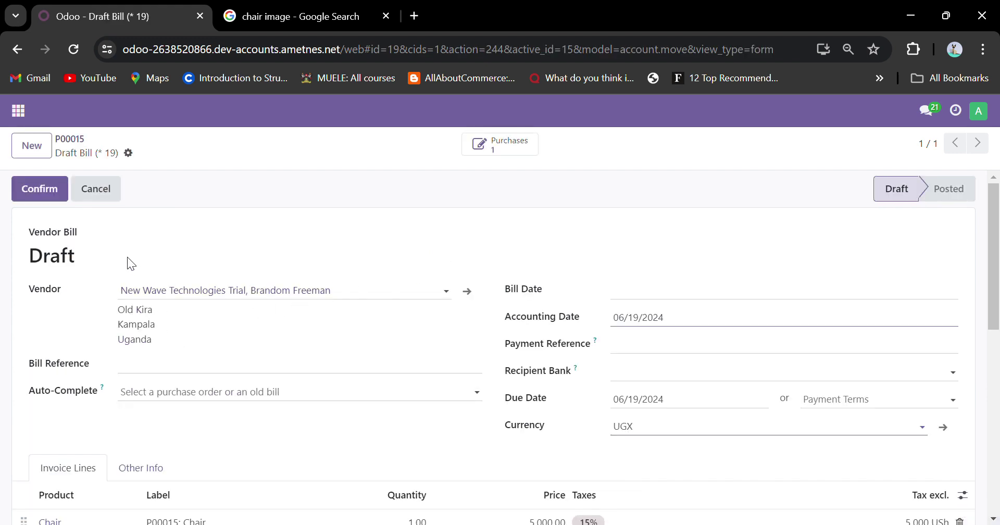
pyautogui.scroll(-5, 501, 319)
pyautogui.scroll(5, 503, 323)
# Try confirming, dismiss the missing bill date error, and set the Bill Date to June 19.
pyautogui.click(39, 189)
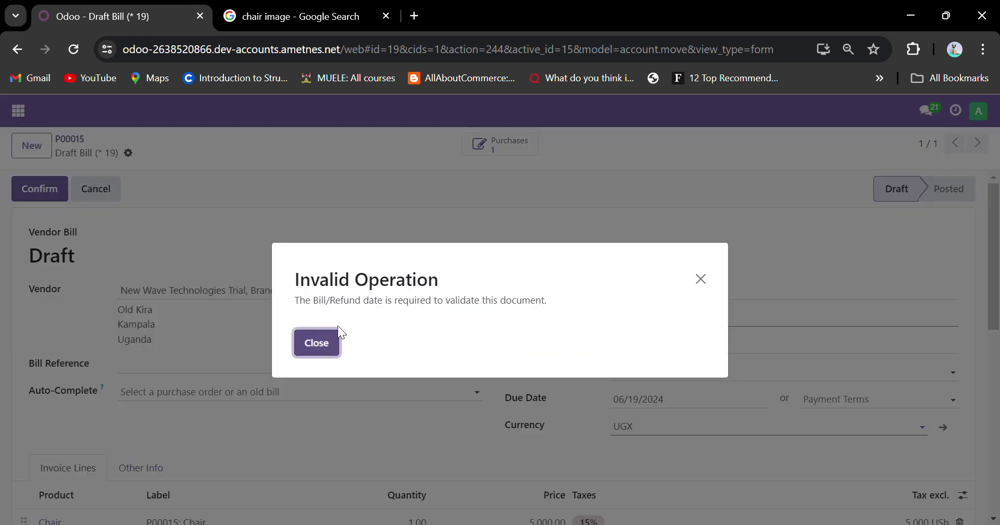
pyautogui.click(317, 343)
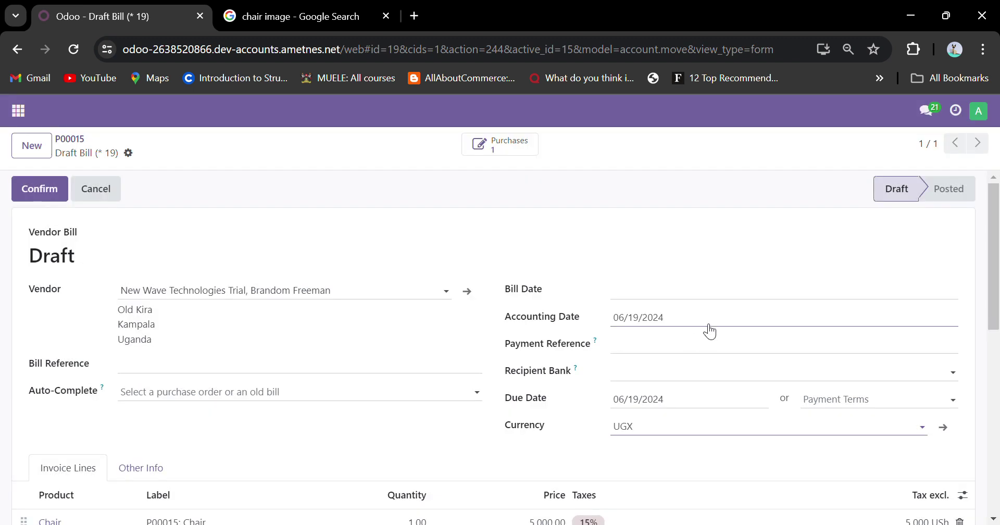
pyautogui.click(620, 301)
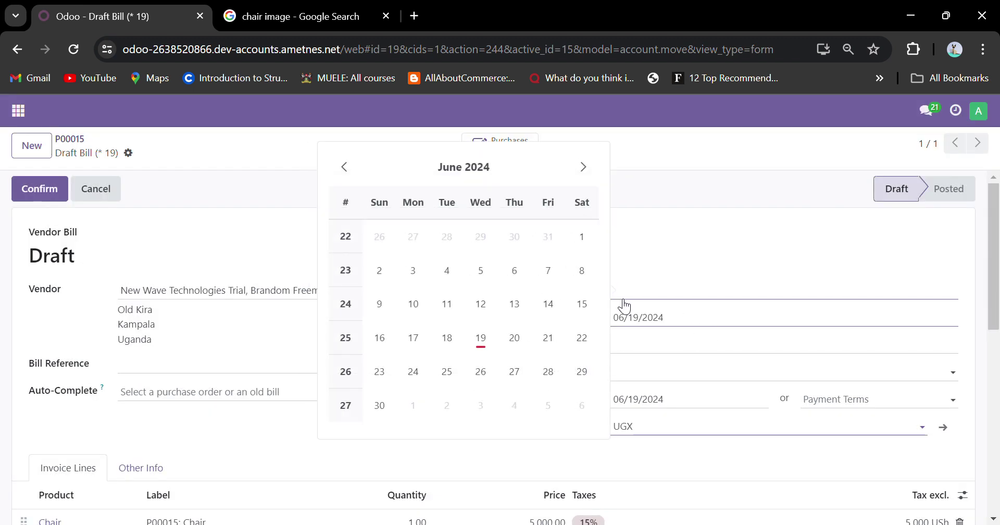
pyautogui.click(514, 337)
pyautogui.click(628, 300)
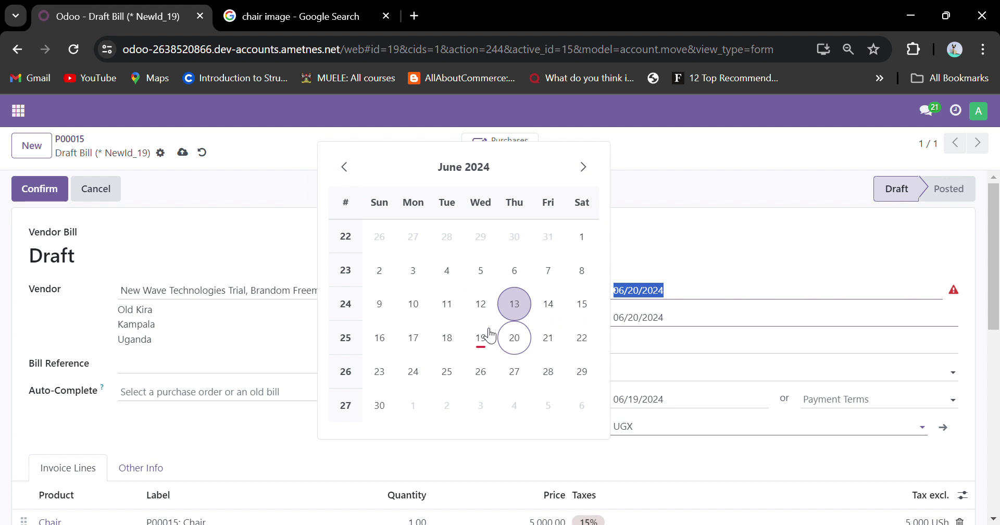
pyautogui.click(480, 339)
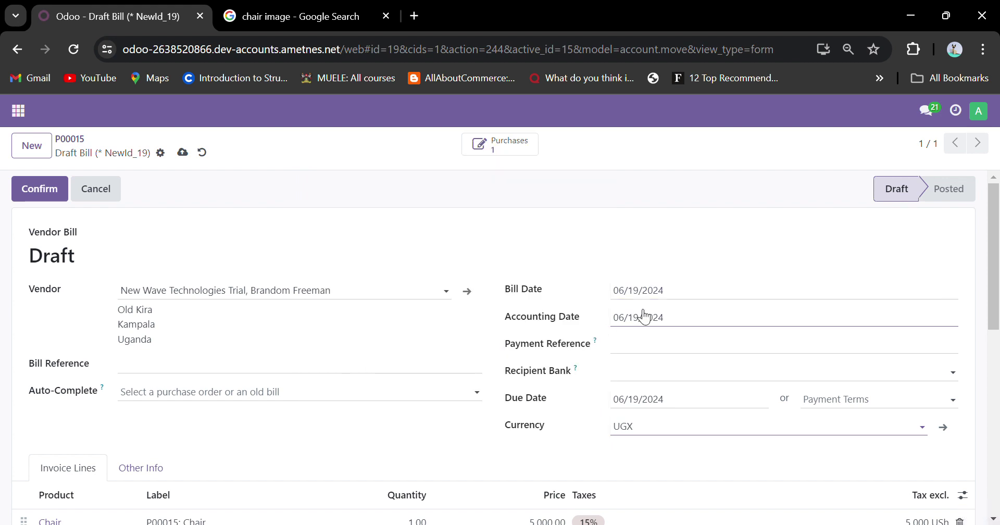
# Settle the Bill Date on 06/19/2024 and confirm the bill as BILL/2024/06/0007.
pyautogui.scroll(-2, 465, 341)
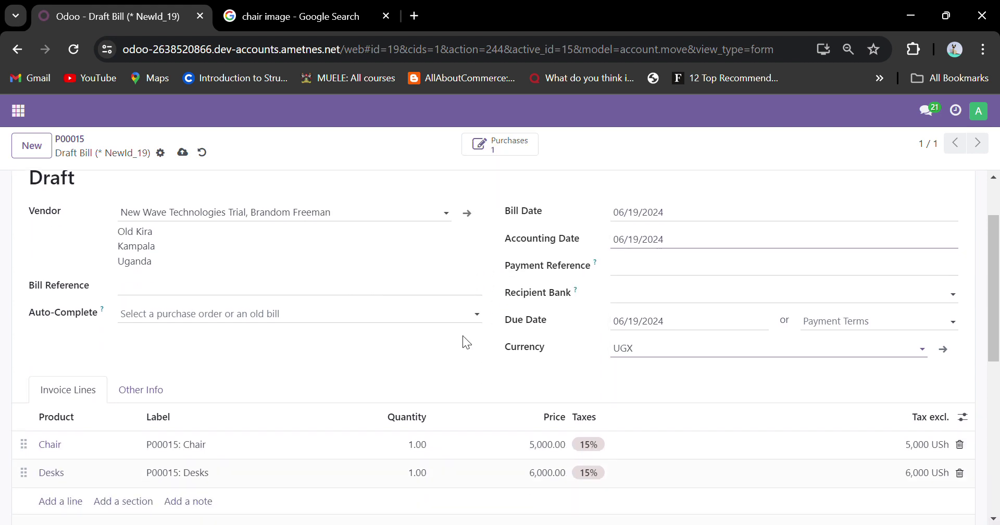
pyautogui.scroll(2, 463, 337)
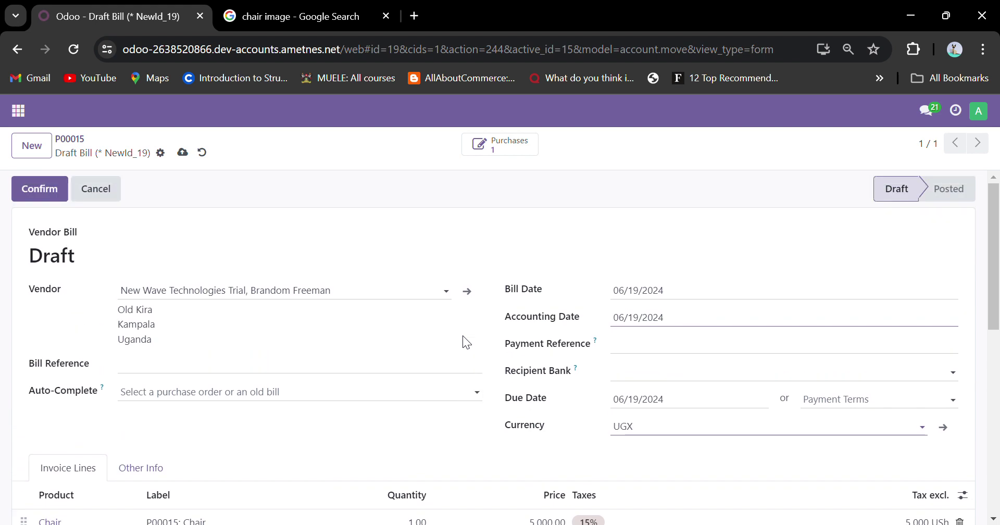
pyautogui.click(647, 296)
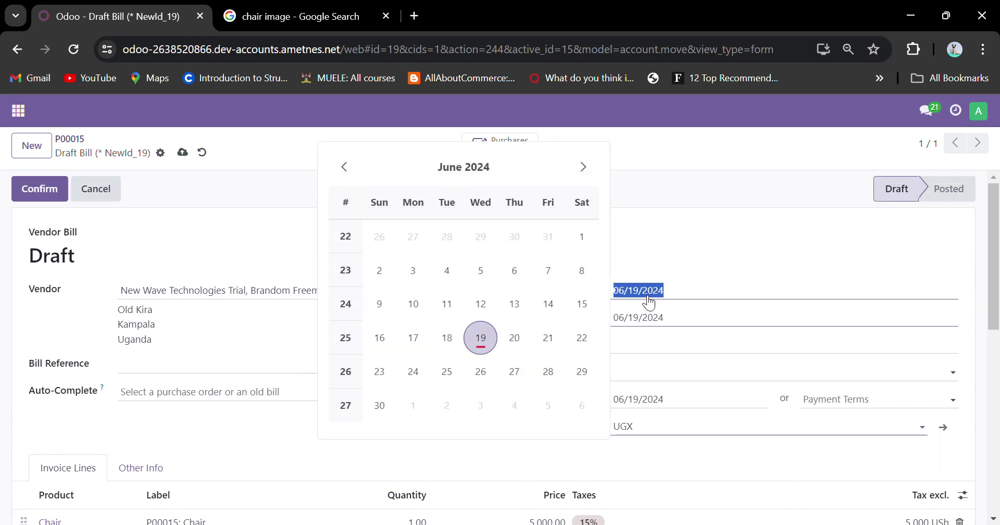
pyautogui.click(521, 338)
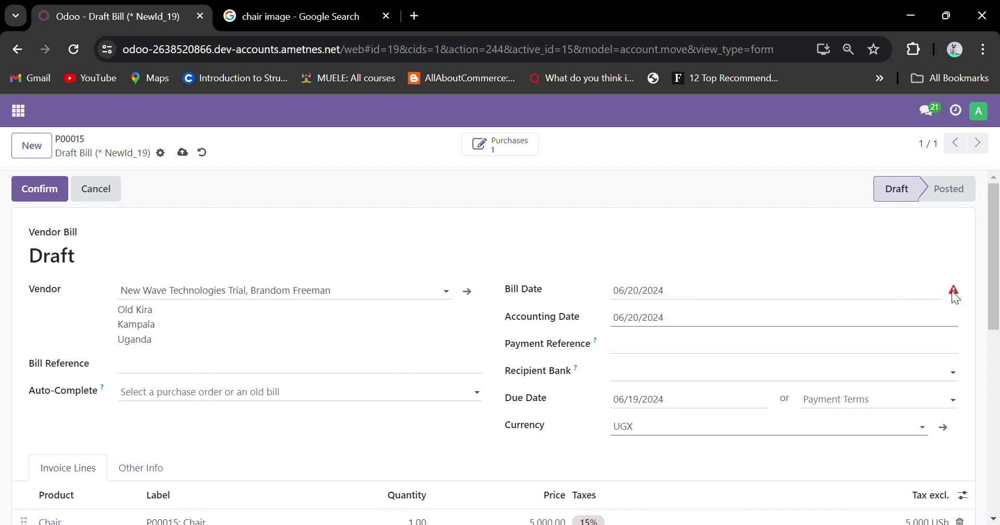
pyautogui.scroll(-7, 708, 294)
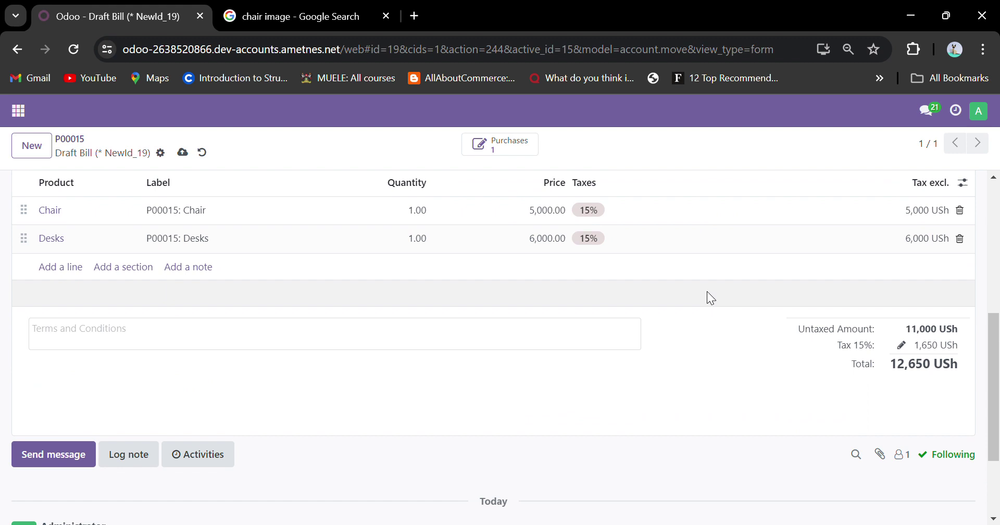
pyautogui.scroll(8, 708, 295)
pyautogui.click(711, 295)
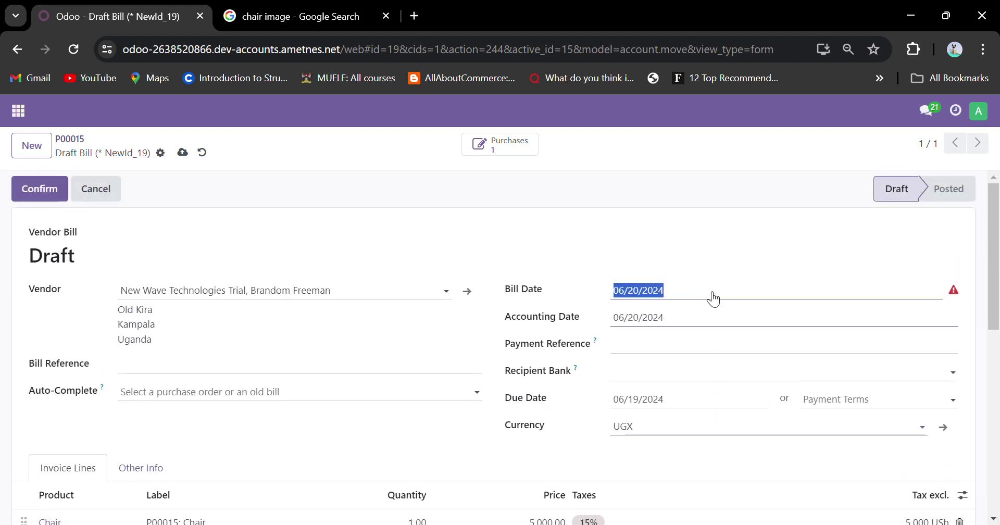
pyautogui.click(481, 337)
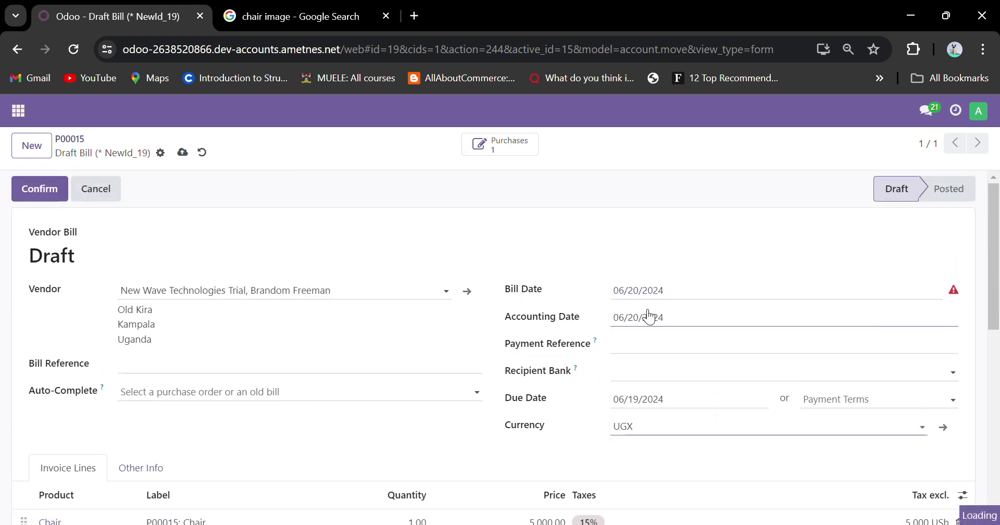
pyautogui.scroll(-5, 233, 342)
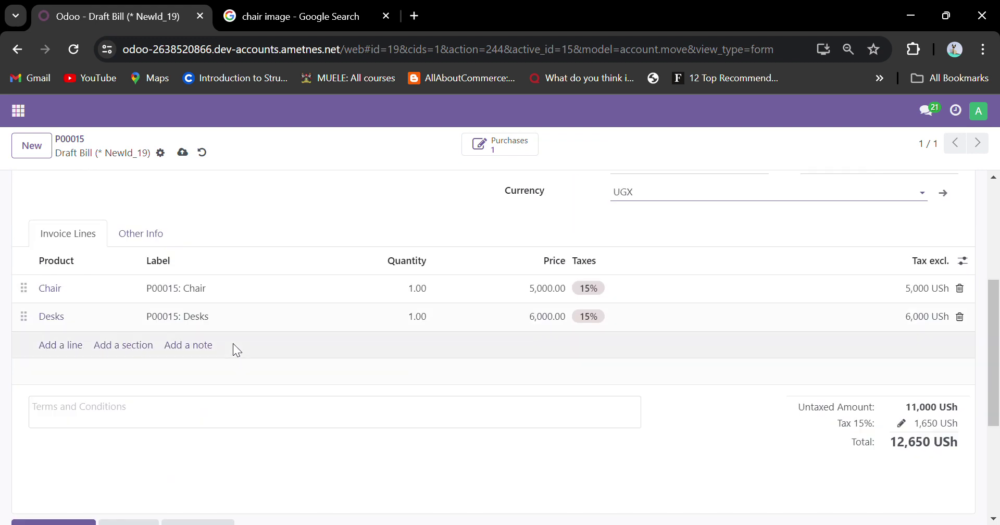
pyautogui.scroll(5, 232, 344)
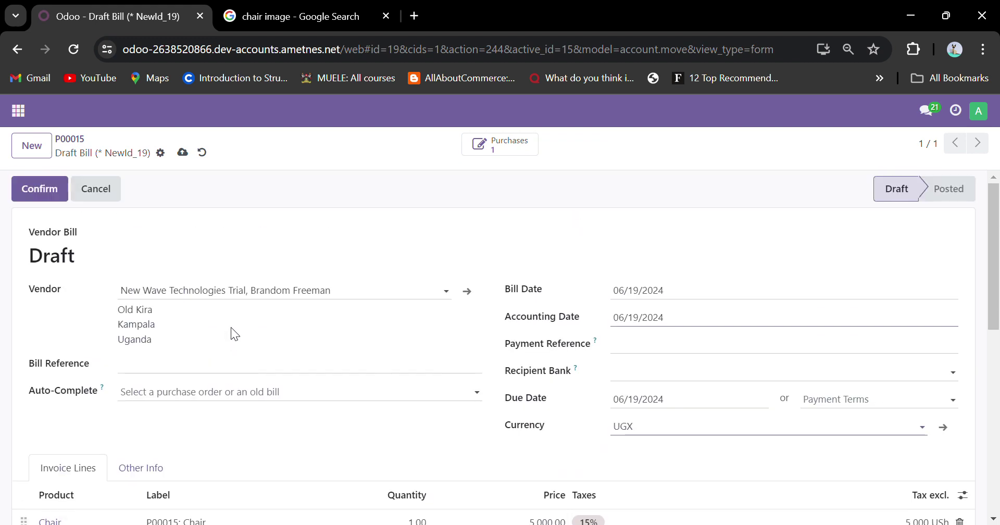
pyautogui.click(45, 190)
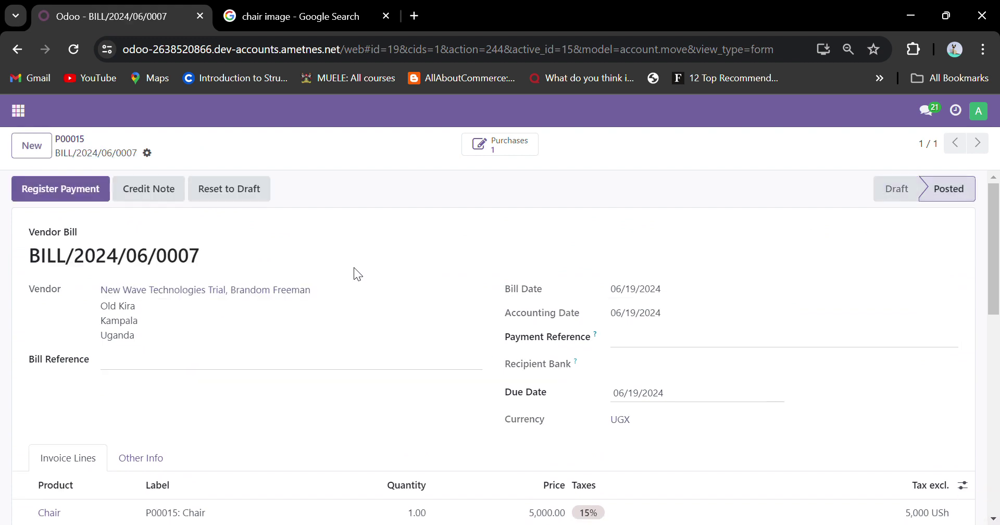
# Review posted bill BILL/2024/06/0007 totalling 12,650 USh and start registering its payment.
pyautogui.scroll(-3, 354, 267)
pyautogui.scroll(3, 354, 268)
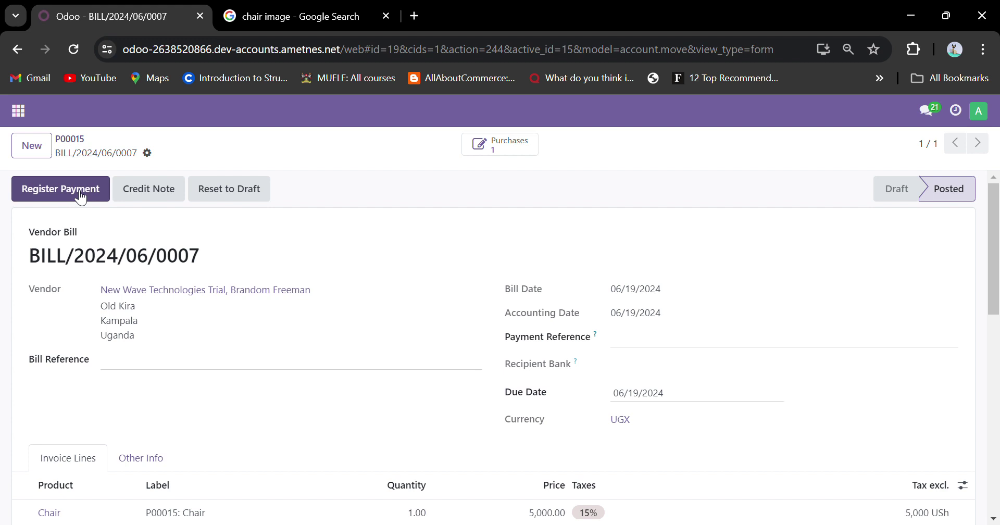
pyautogui.scroll(-3, 370, 363)
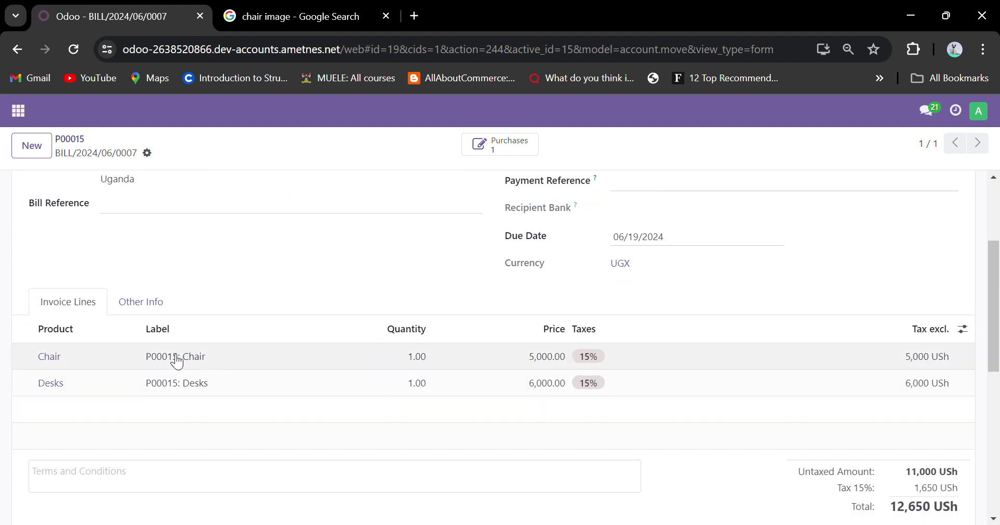
pyautogui.scroll(3, 384, 360)
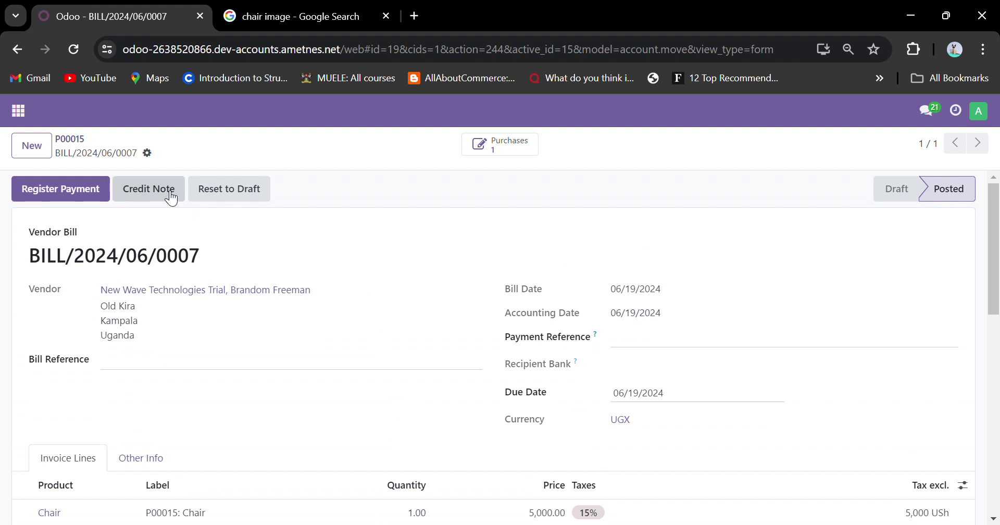
pyautogui.scroll(-1, 415, 275)
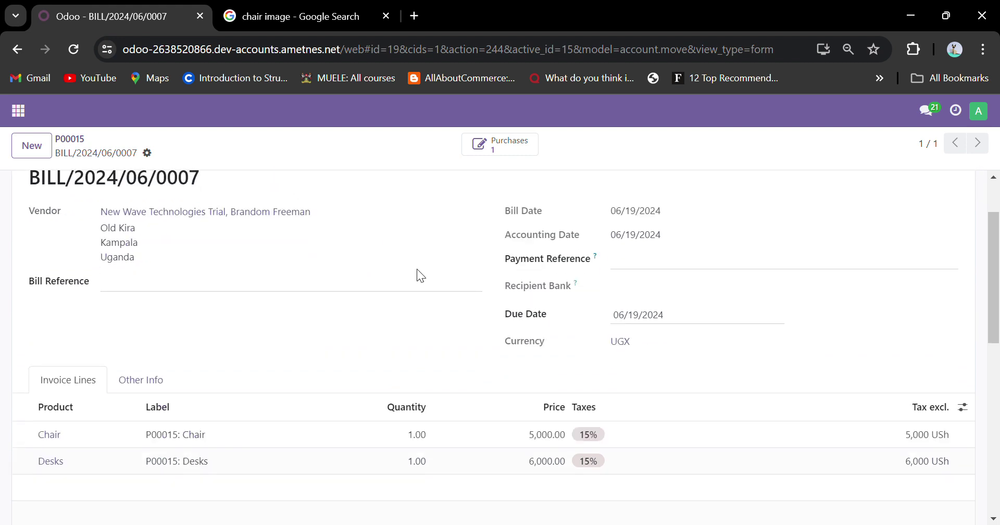
pyautogui.scroll(1, 420, 274)
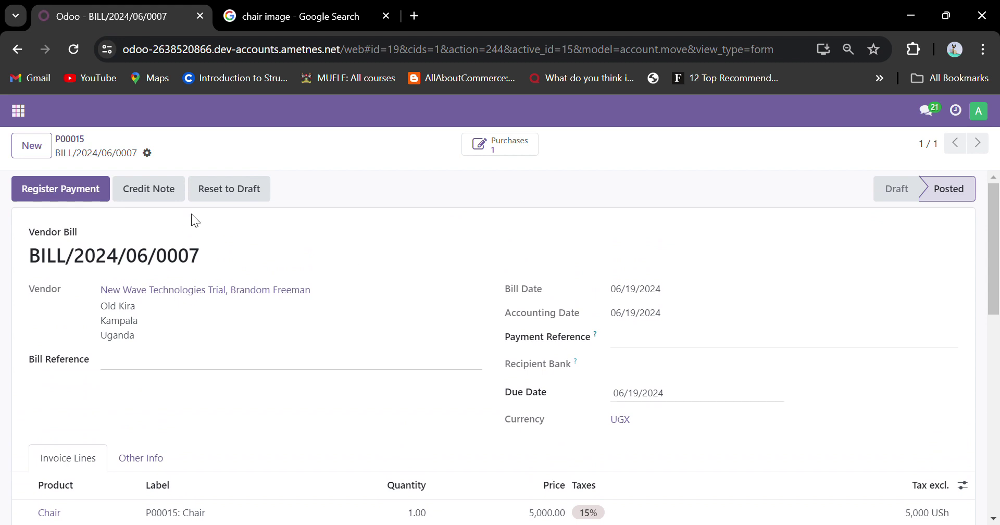
pyautogui.click(19, 196)
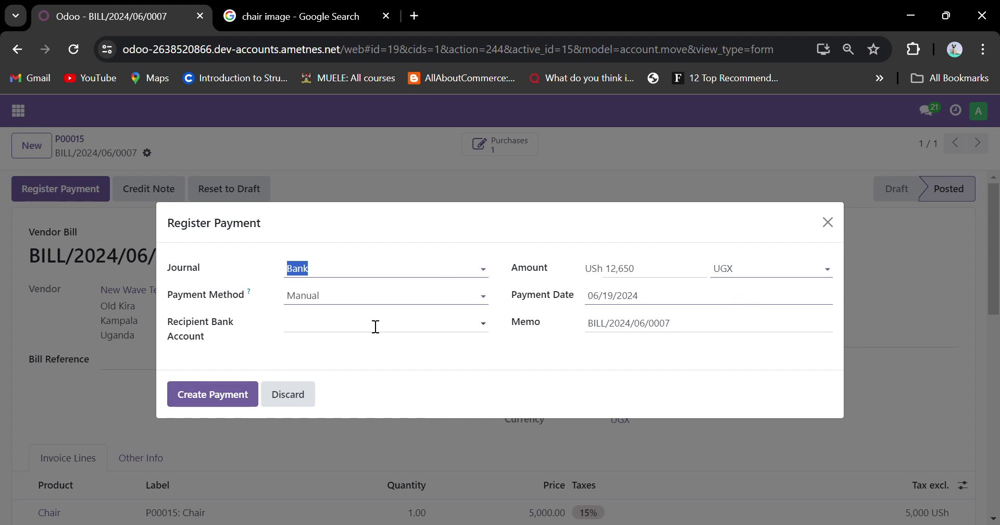
# Create the 12,650 USh Bank payment, leaving BILL/2024/06/0007 marked as paid.
pyautogui.click(238, 396)
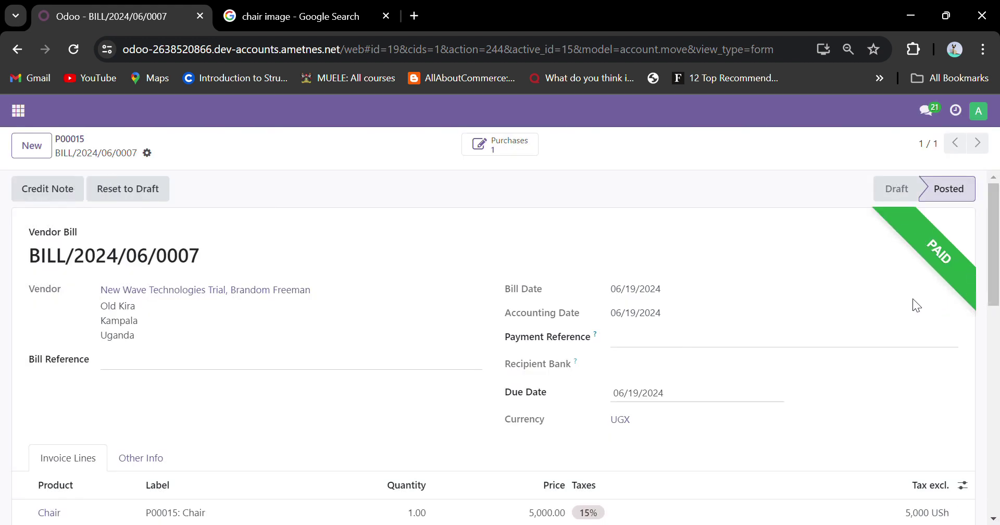
pyautogui.scroll(-3, 771, 400)
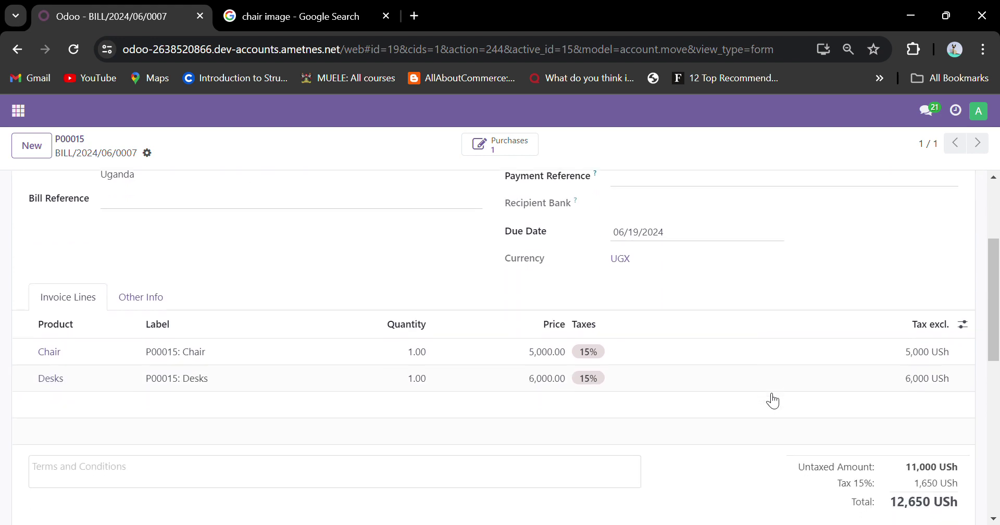
pyautogui.scroll(3, 772, 401)
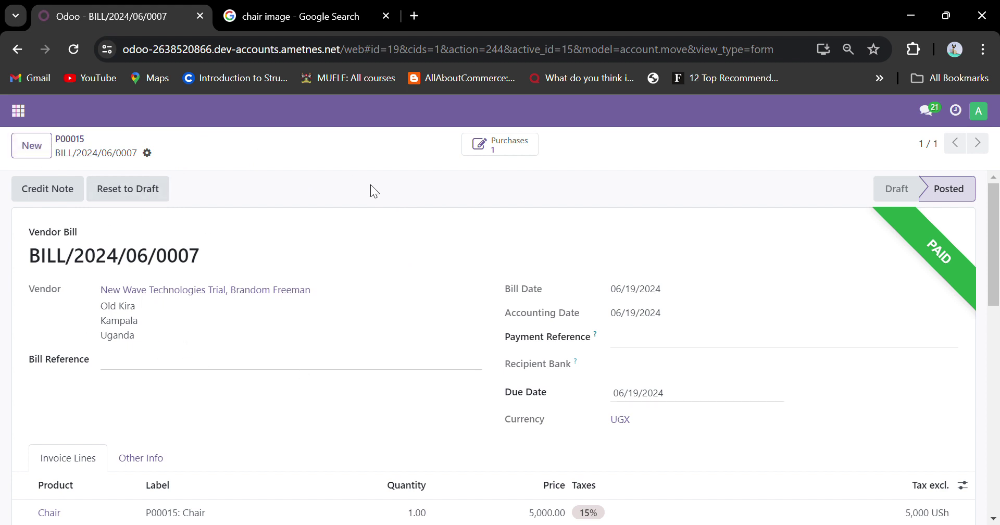
pyautogui.click(18, 110)
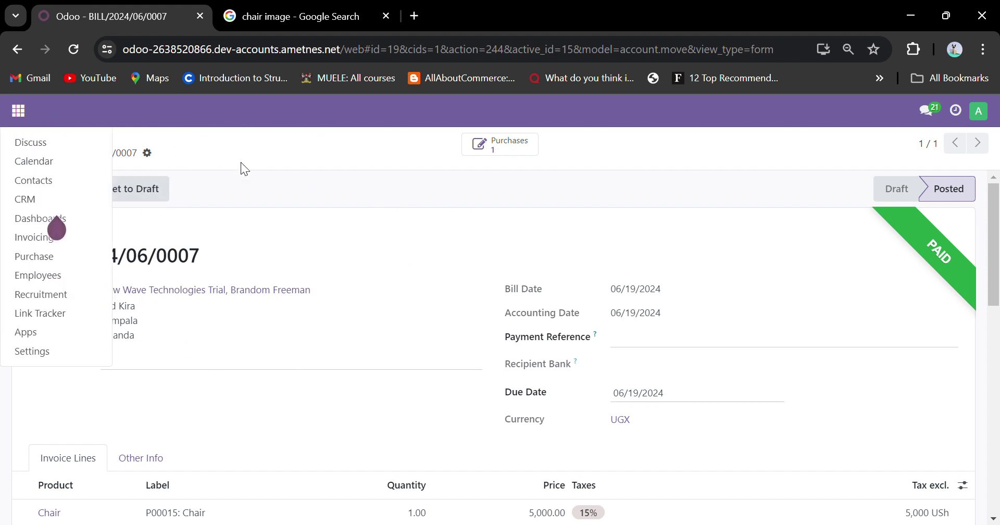
pyautogui.click(274, 169)
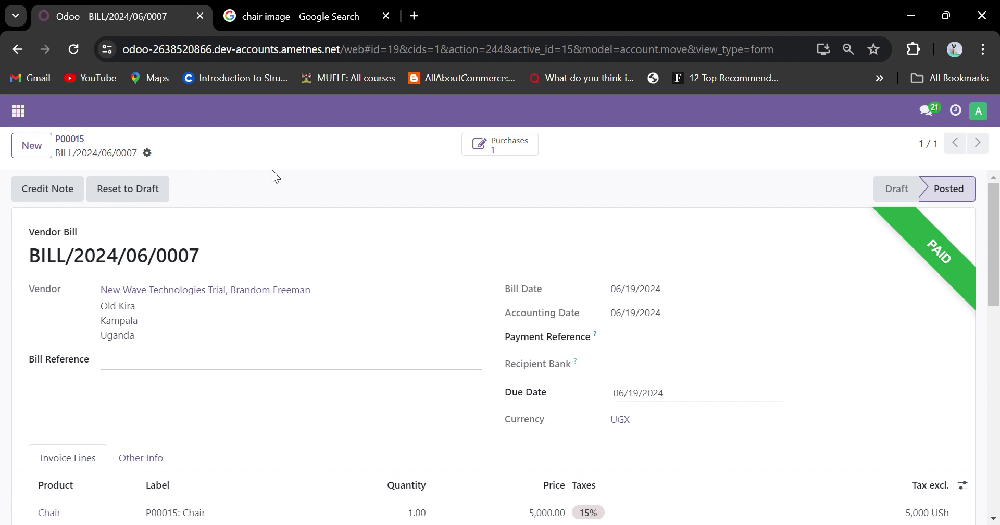
# Share the bill from the gear menu, adding the new internal user as recipient.
pyautogui.click(148, 154)
pyautogui.click(207, 281)
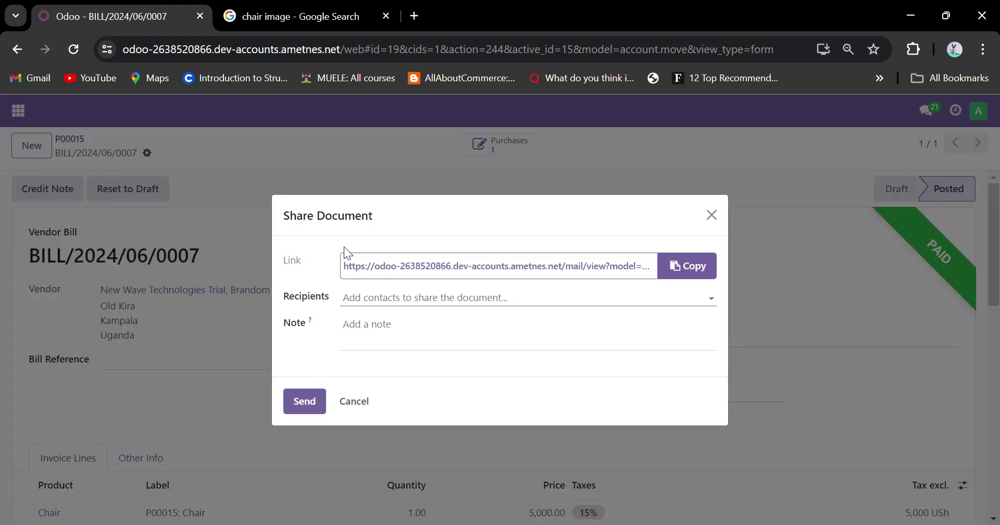
pyautogui.click(389, 301)
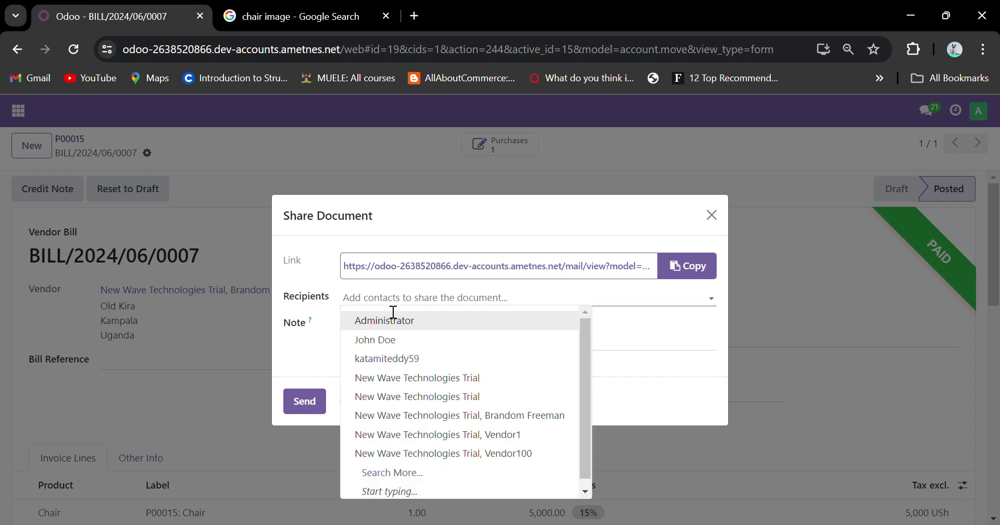
pyautogui.write('tedd')
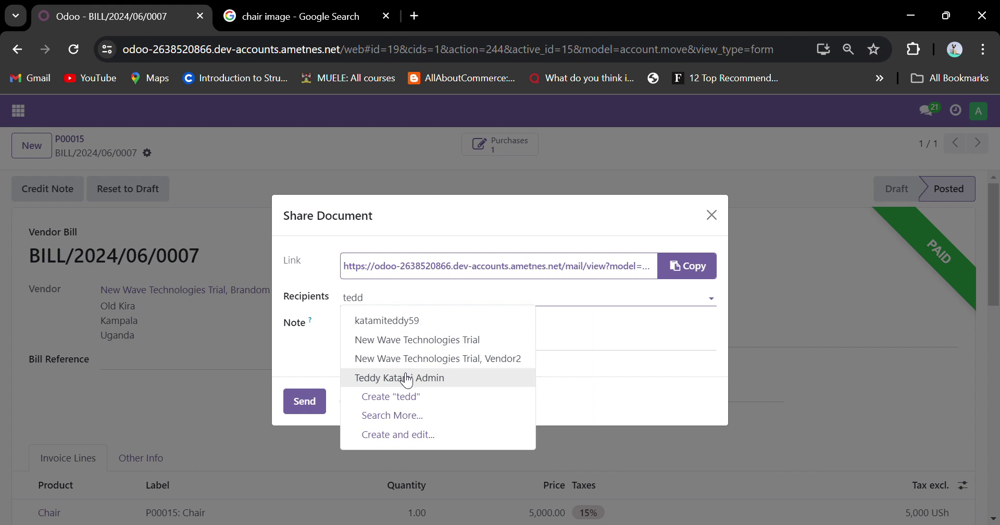
pyautogui.click(404, 378)
# Add the note 'Please confirm this bill' and send the invitation.
pyautogui.click(419, 342)
pyautogui.write('Pl')
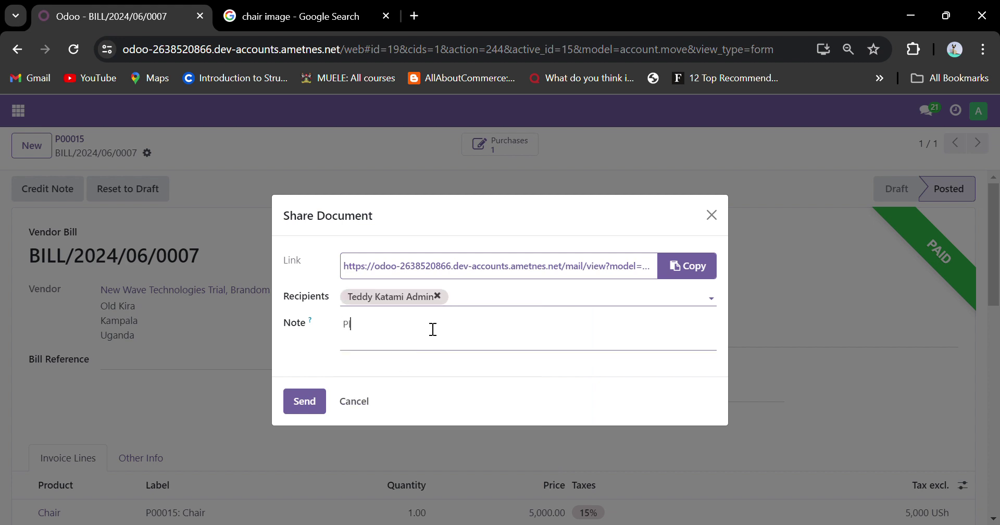
pyautogui.write('ease confirm this bill')
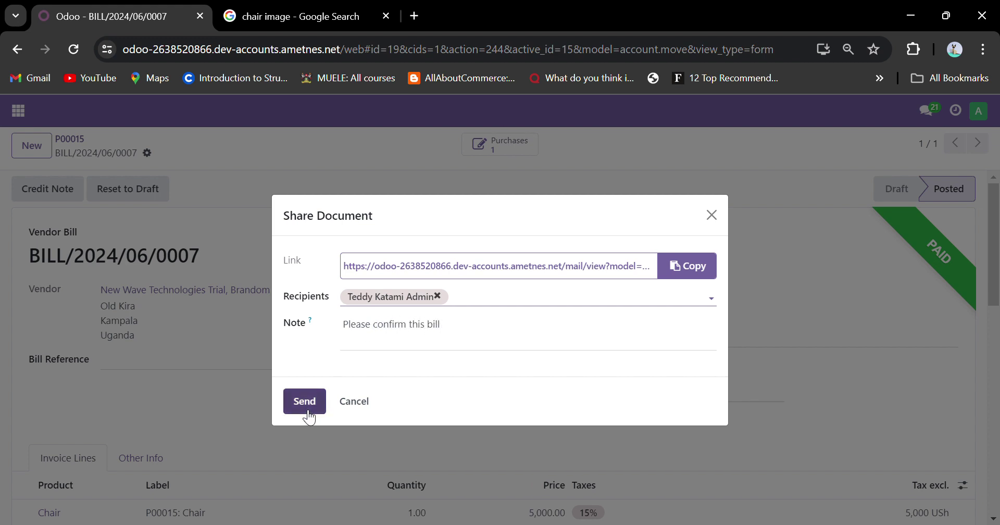
pyautogui.click(305, 410)
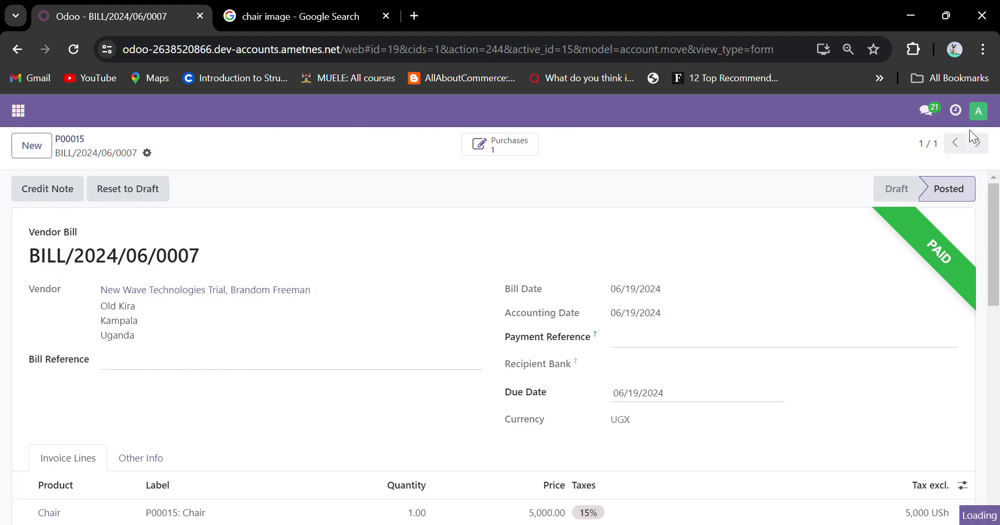
pyautogui.click(977, 111)
# Log out of the administrator account and log in with the new user's autofilled credentials.
pyautogui.click(943, 253)
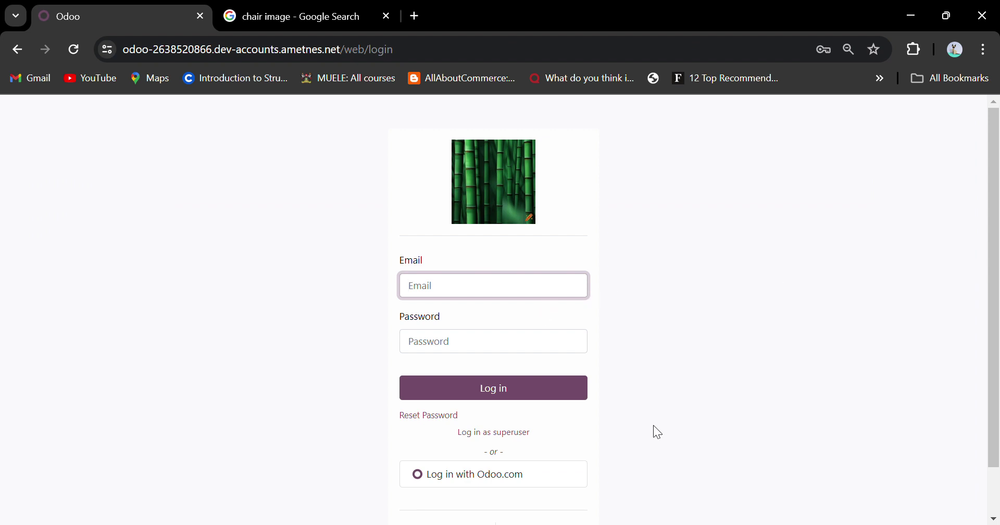
pyautogui.click(574, 426)
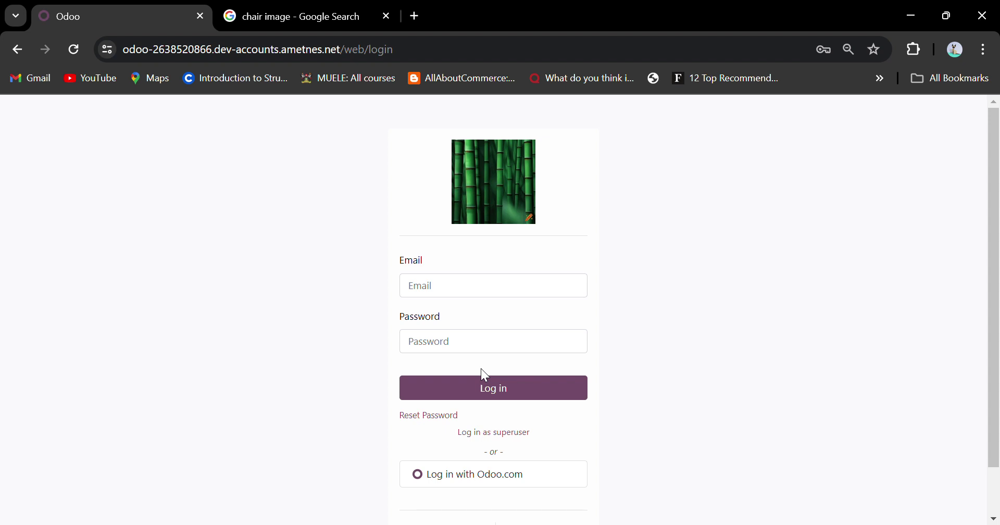
pyautogui.press('Return')
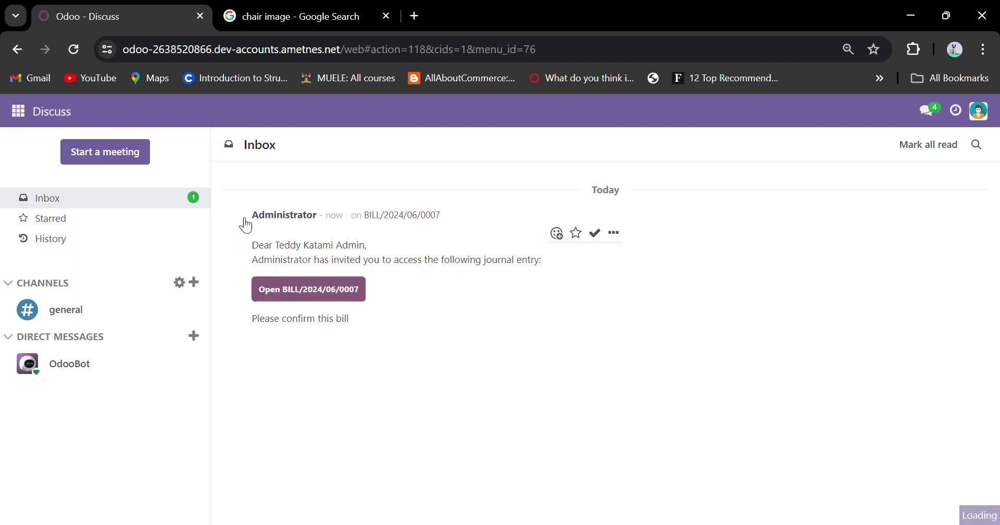
# Open BILL/2024/06/0007 from the inbox invitation and scroll through its invoice lines.
pyautogui.doubleClick(290, 246)
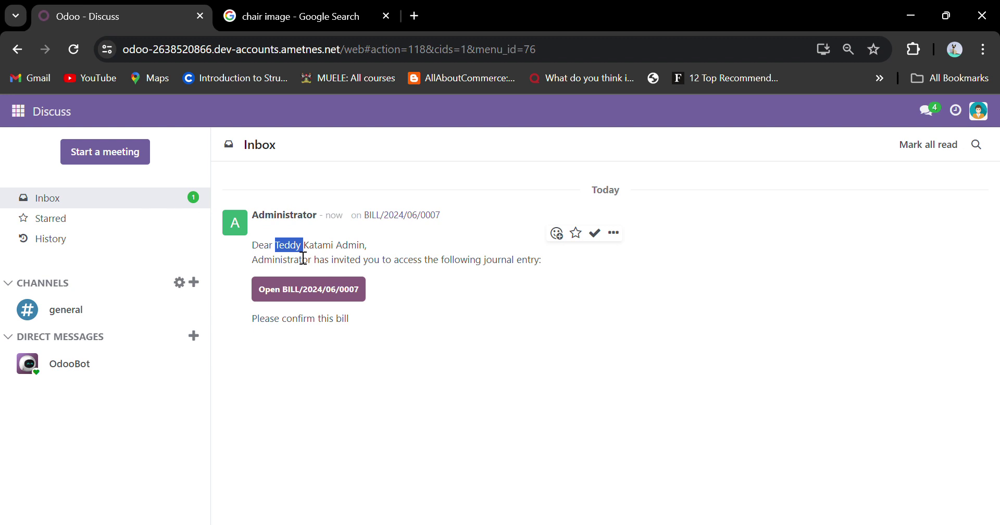
pyautogui.tripleClick(286, 320)
pyautogui.click(328, 294)
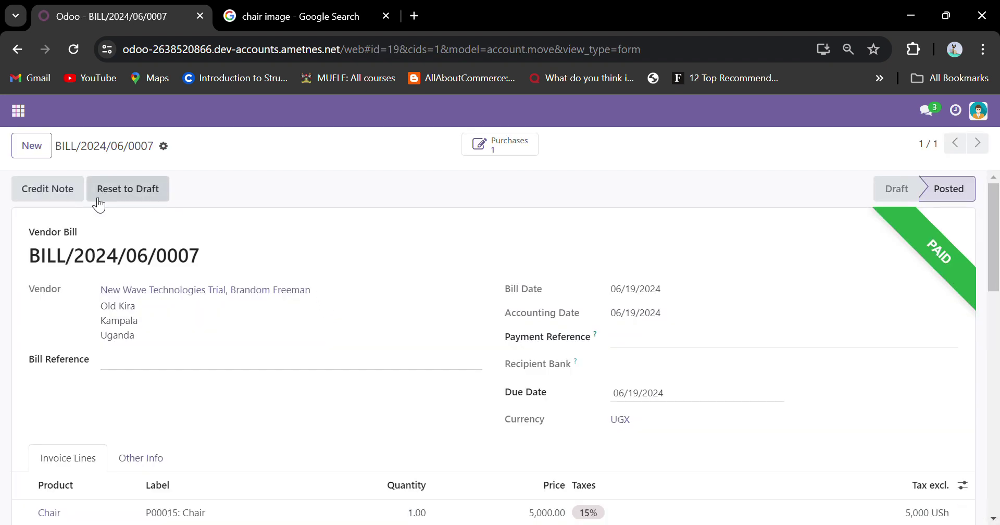
pyautogui.scroll(-4, 680, 255)
pyautogui.scroll(-3, 680, 254)
pyautogui.scroll(8, 680, 254)
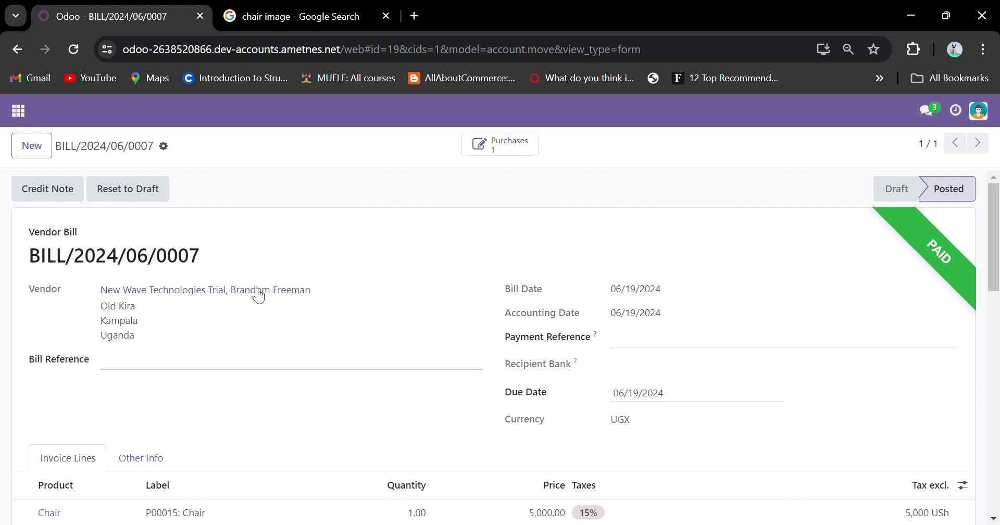
pyautogui.scroll(-3, 281, 338)
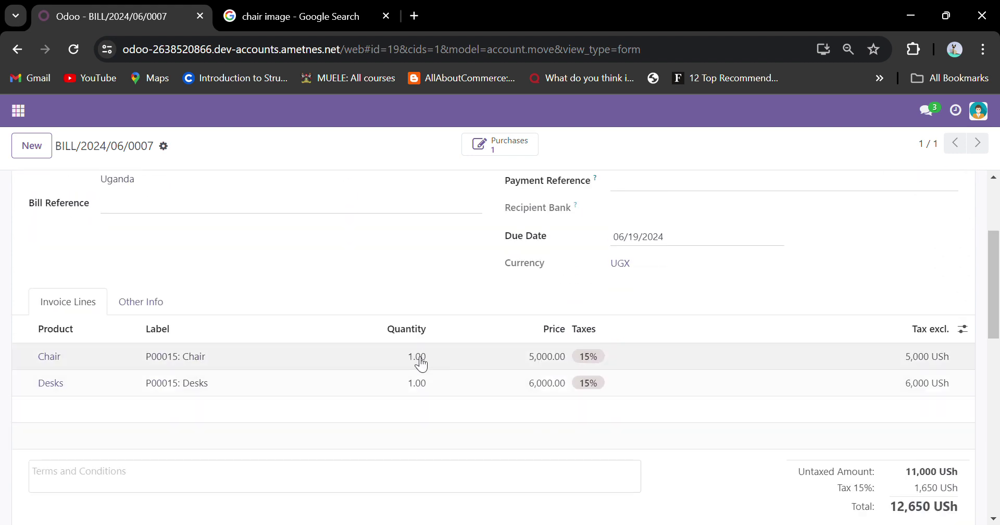
pyautogui.scroll(3, 431, 326)
# Create a reversing credit note for the bill with the reason 'Pending 2 chairs'.
pyautogui.click(74, 192)
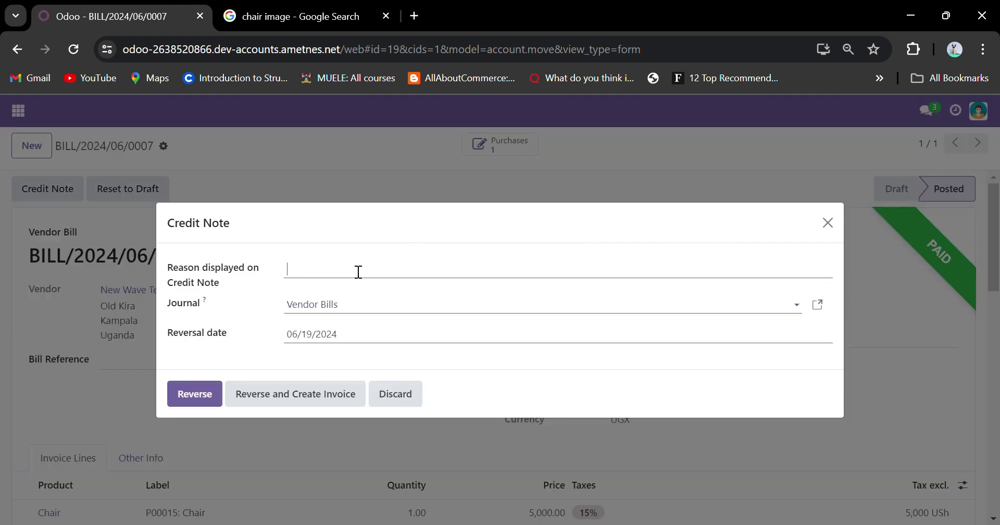
pyautogui.write('Pending products')
pyautogui.doubleClick(368, 285)
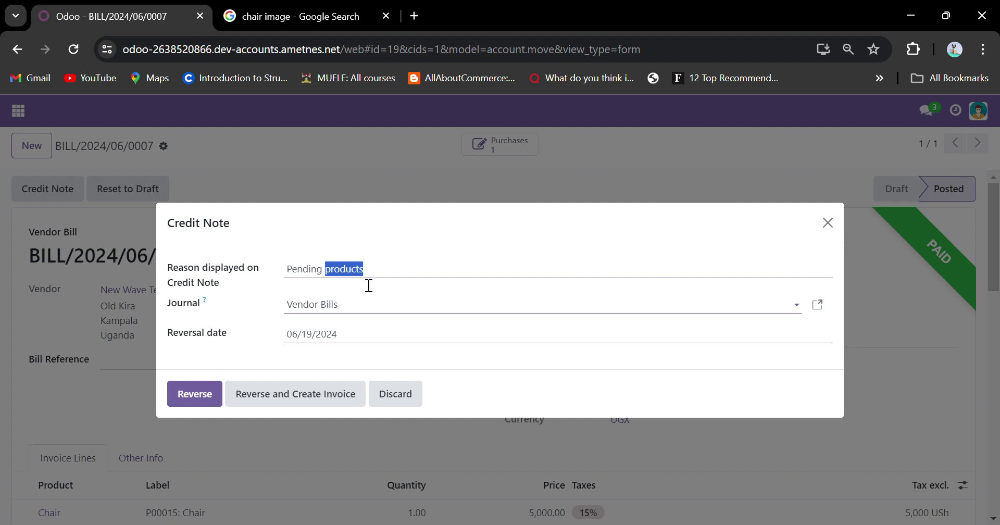
pyautogui.write('chair')
pyautogui.write('2')
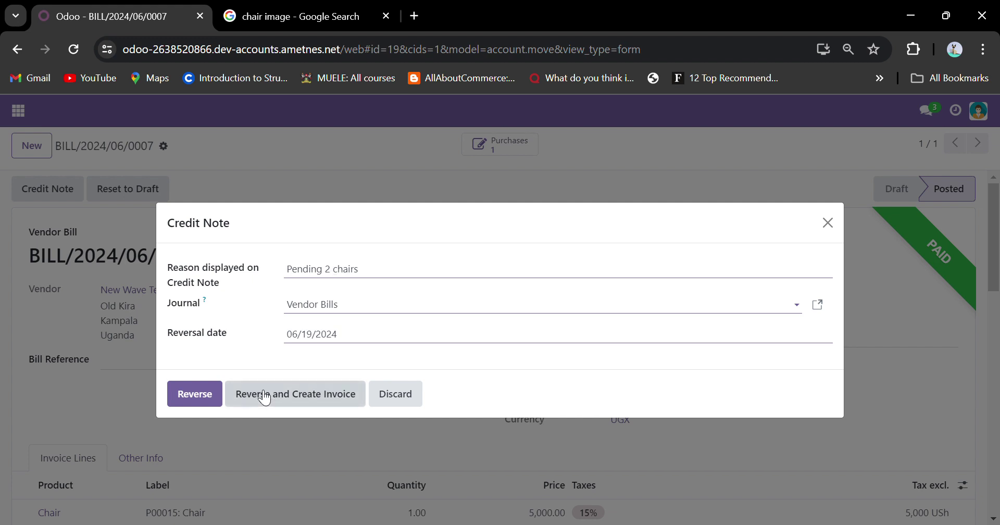
pyautogui.click(205, 396)
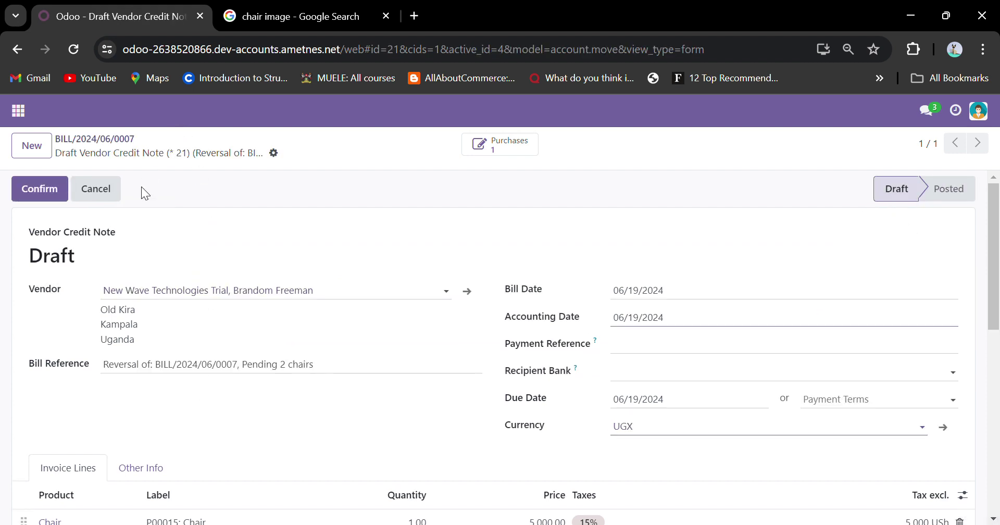
# Share the credit note from the gear menu with Administrator as recipient.
pyautogui.click(273, 153)
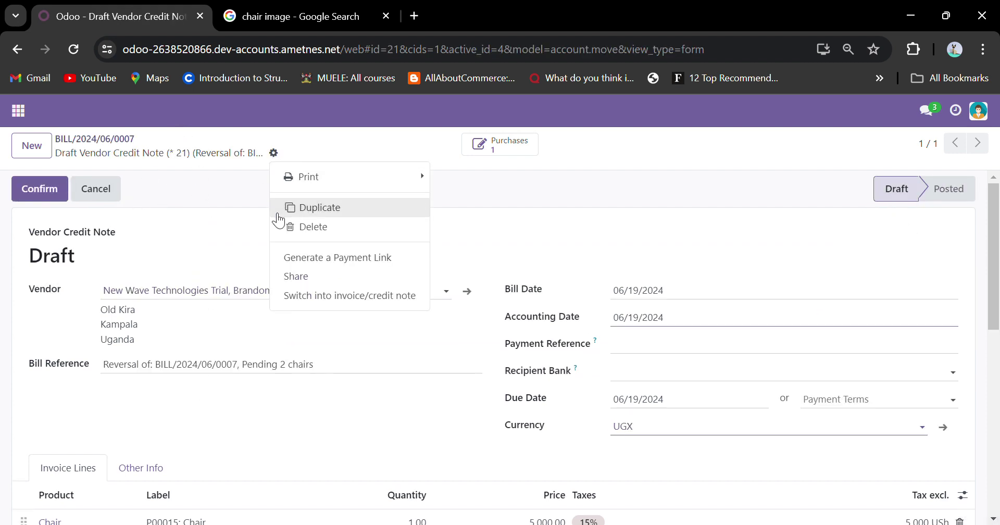
pyautogui.click(283, 274)
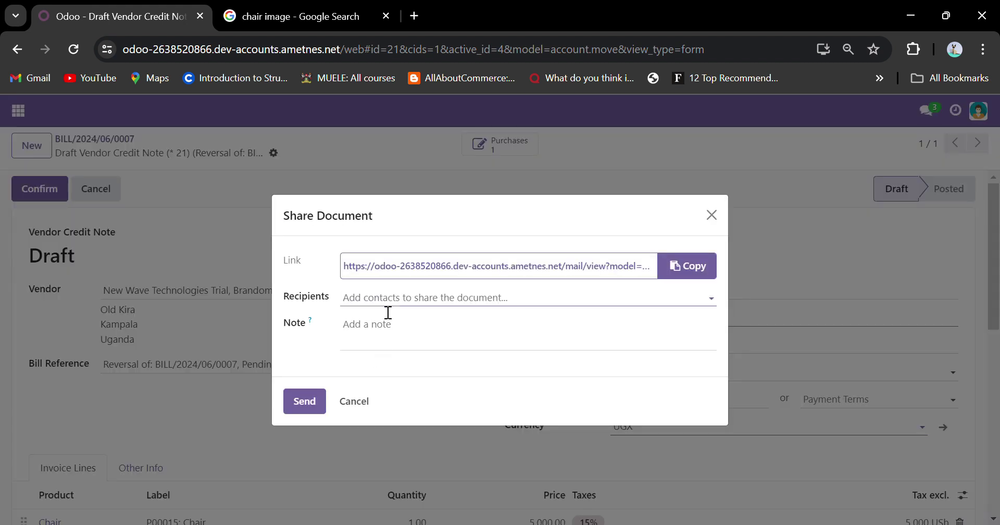
pyautogui.click(388, 311)
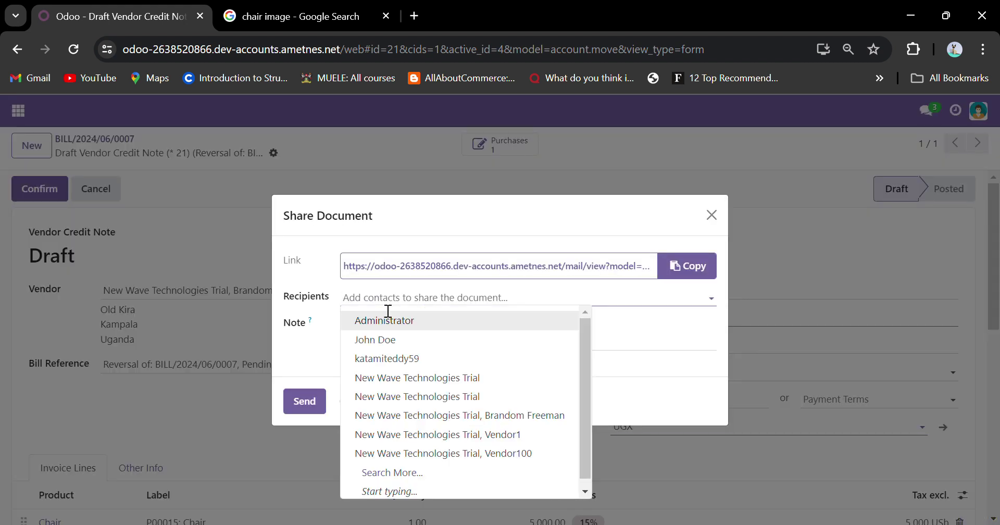
pyautogui.click(386, 327)
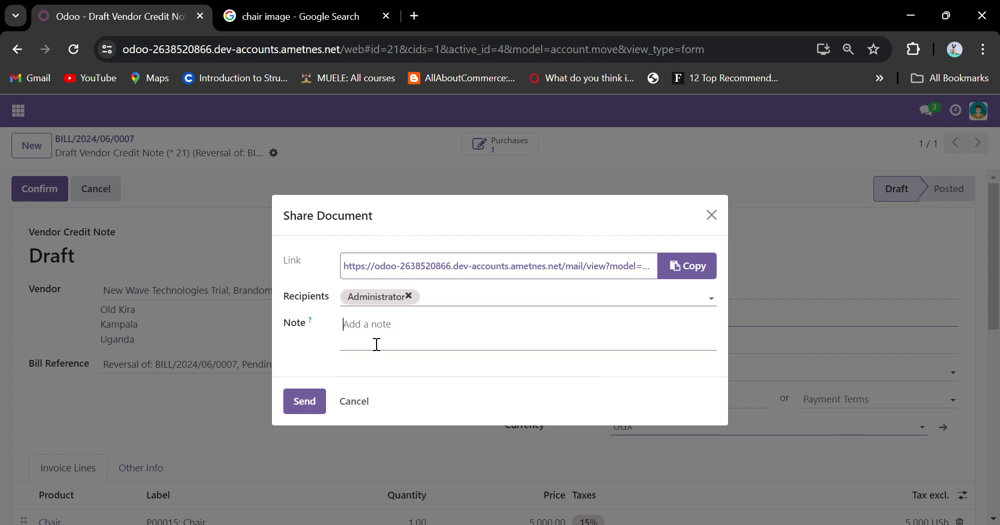
# Write the note 'Credit note created, please look into it' and send the invitation.
pyautogui.write('Please confirm this order')
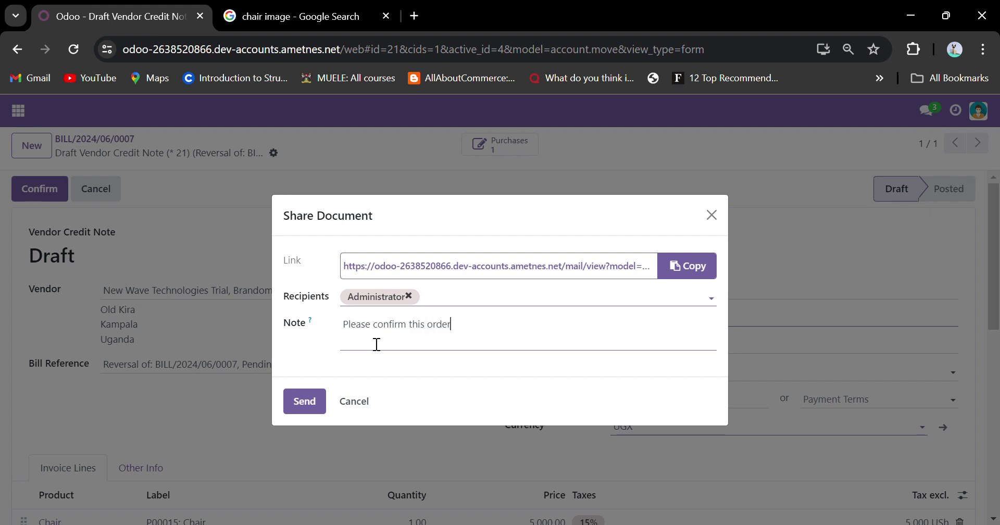
pyautogui.press('BackSpace')
pyautogui.press('BackSpace')
pyautogui.press('BackSpace')
pyautogui.press('BackSpace')
pyautogui.press('BackSpace')
pyautogui.press('BackSpace')
pyautogui.press('BackSpace')
pyautogui.press('BackSpace')
pyautogui.press('BackSpace')
pyautogui.press('BackSpace')
pyautogui.press('BackSpace')
pyautogui.press('BackSpace')
pyautogui.press('BackSpace')
pyautogui.press('BackSpace')
pyautogui.press('BackSpace')
pyautogui.press('BackSpace')
pyautogui.press('BackSpace')
pyautogui.press('BackSpace')
pyautogui.press('BackSpace')
pyautogui.press('BackSpace')
pyautogui.write('Credit note created ')
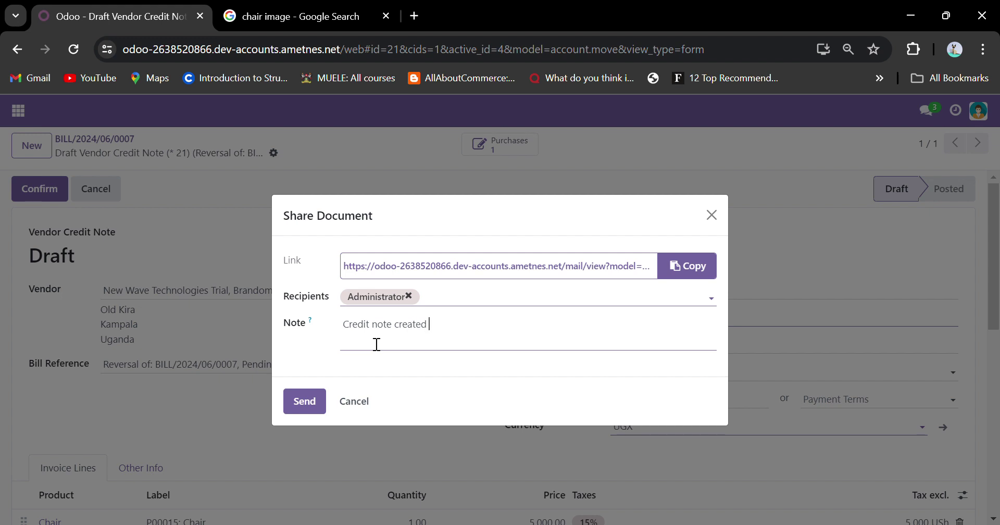
pyautogui.write(', please look into it')
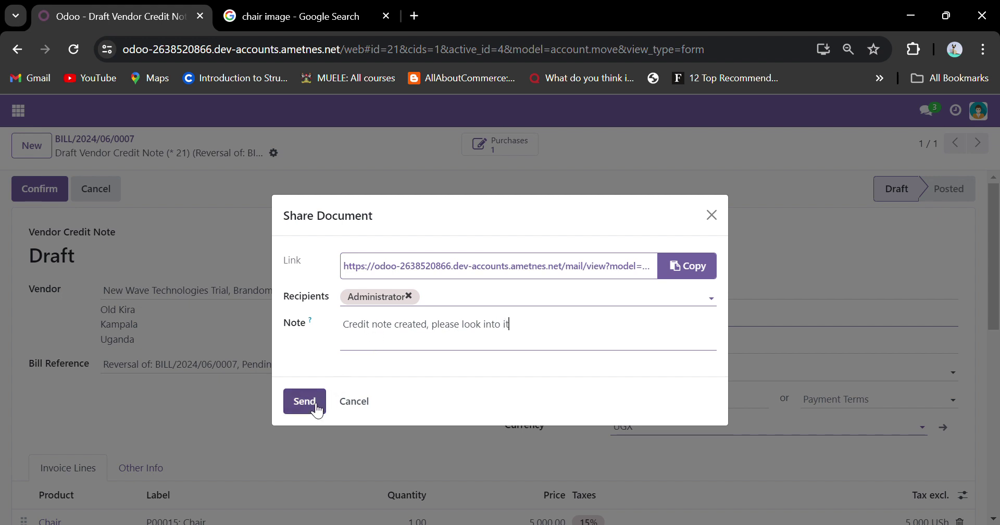
pyautogui.click(306, 402)
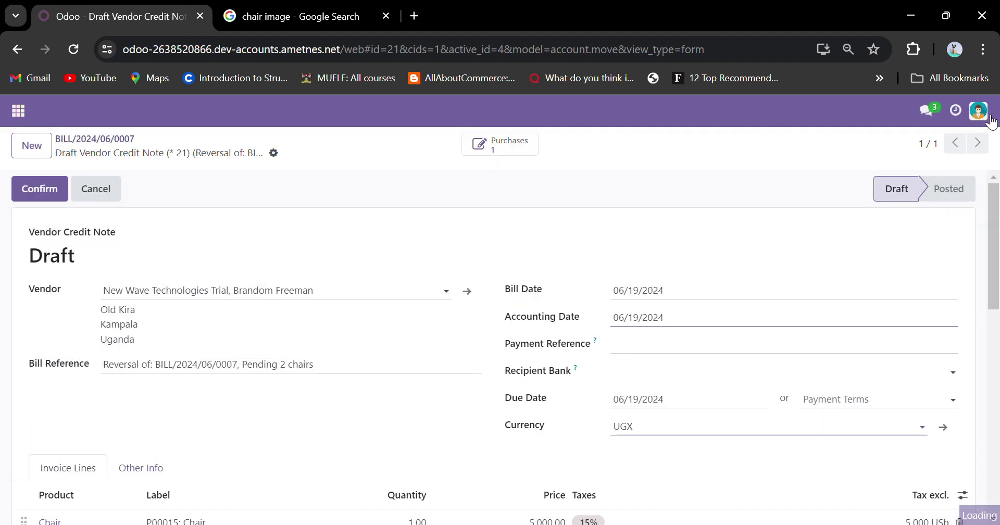
pyautogui.click(978, 111)
# Log out, sign back in as administrator, and open the shared draft credit note from the inbox.
pyautogui.click(971, 250)
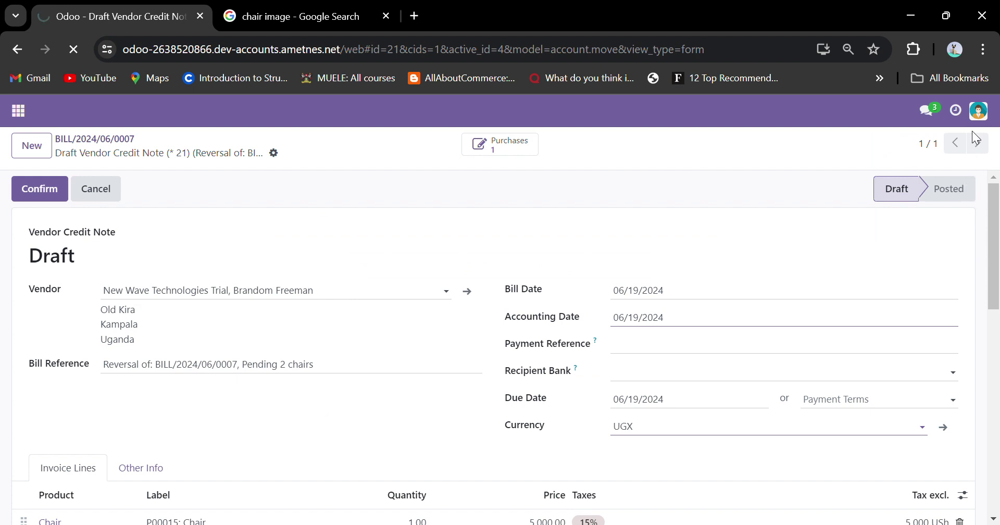
pyautogui.click(527, 271)
pyautogui.click(532, 290)
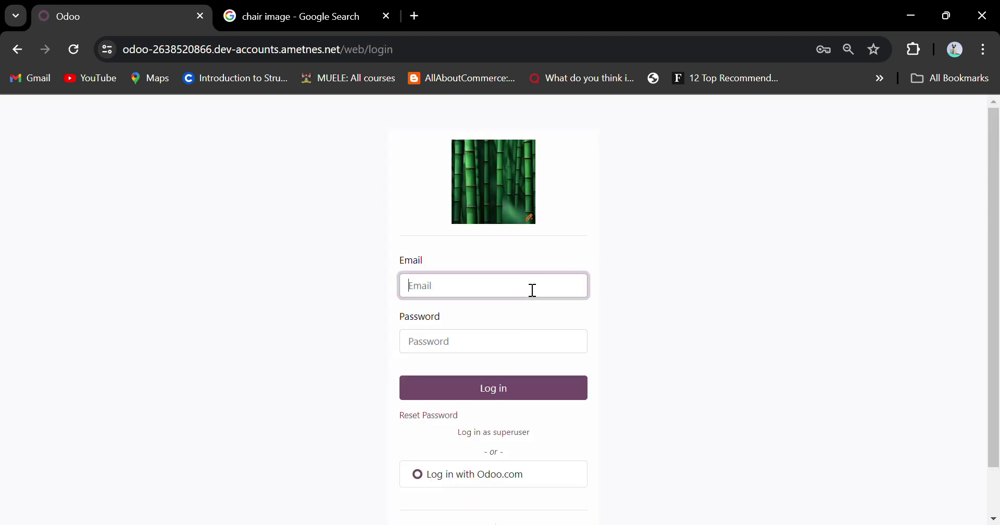
pyautogui.click(676, 269)
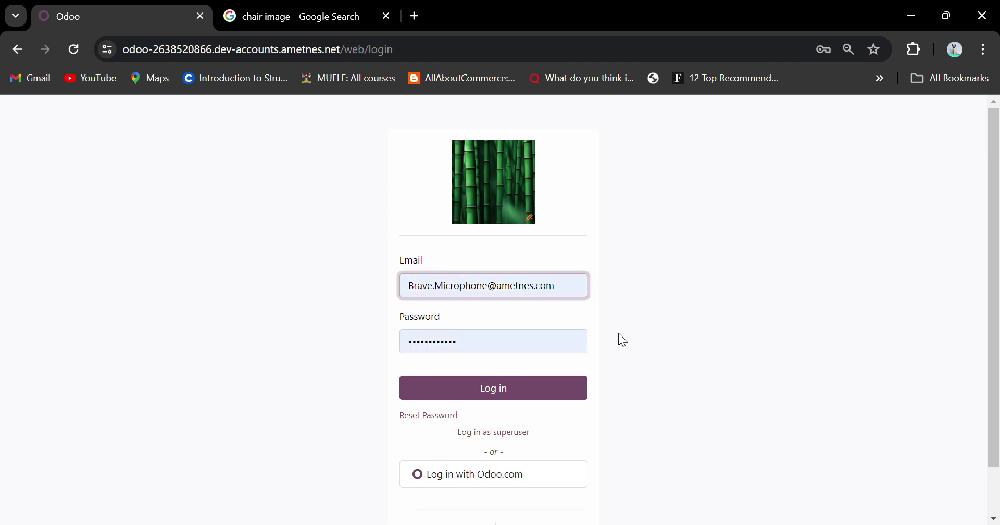
pyautogui.click(533, 391)
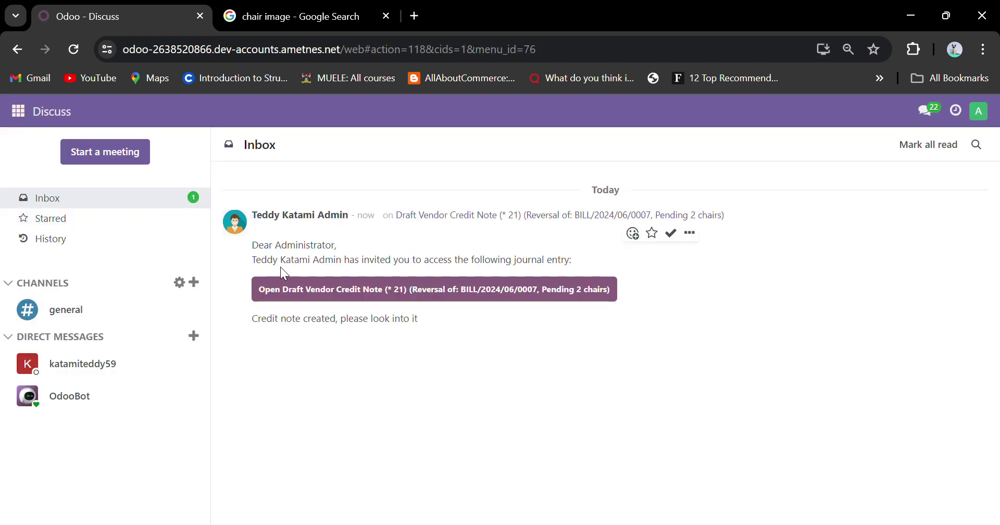
pyautogui.tripleClick(277, 327)
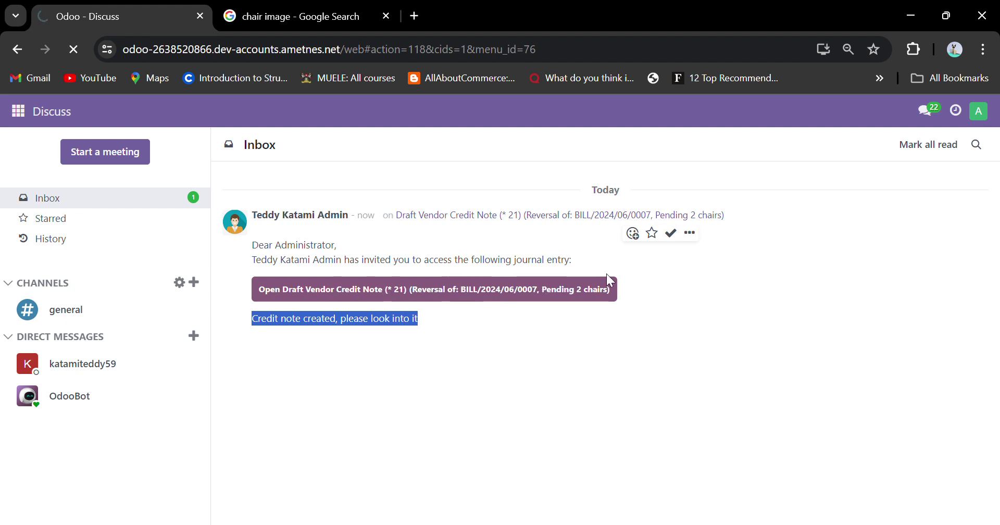
pyautogui.click(587, 298)
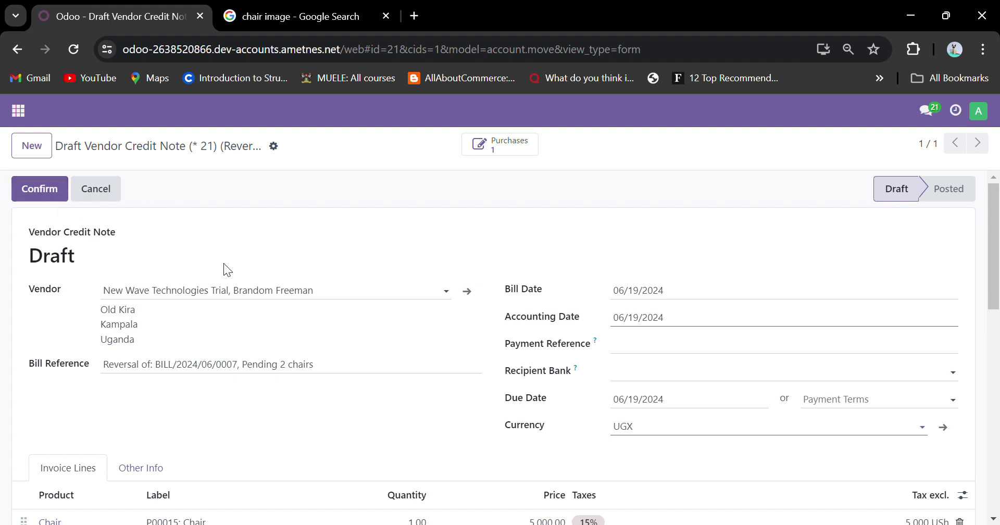
pyautogui.scroll(-3, 289, 346)
pyautogui.scroll(-8, 288, 346)
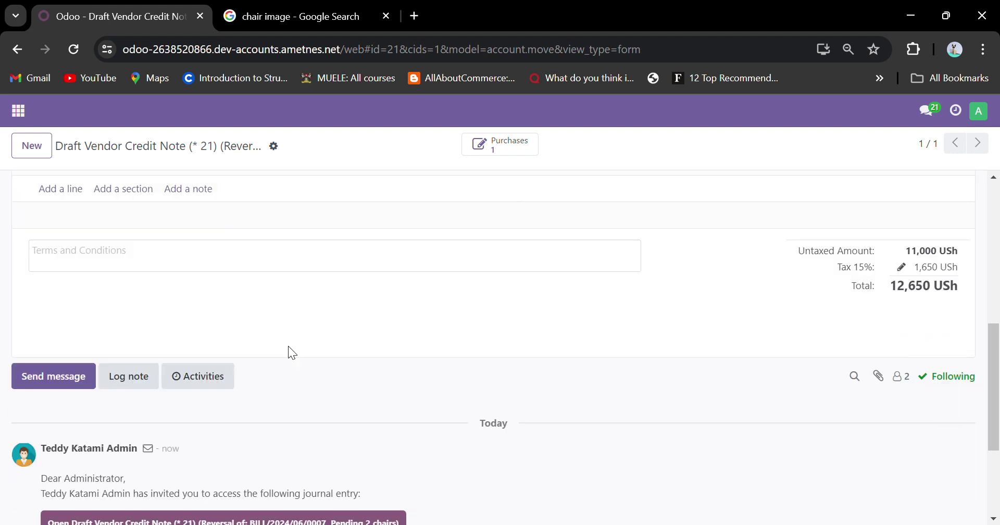
pyautogui.scroll(10, 294, 354)
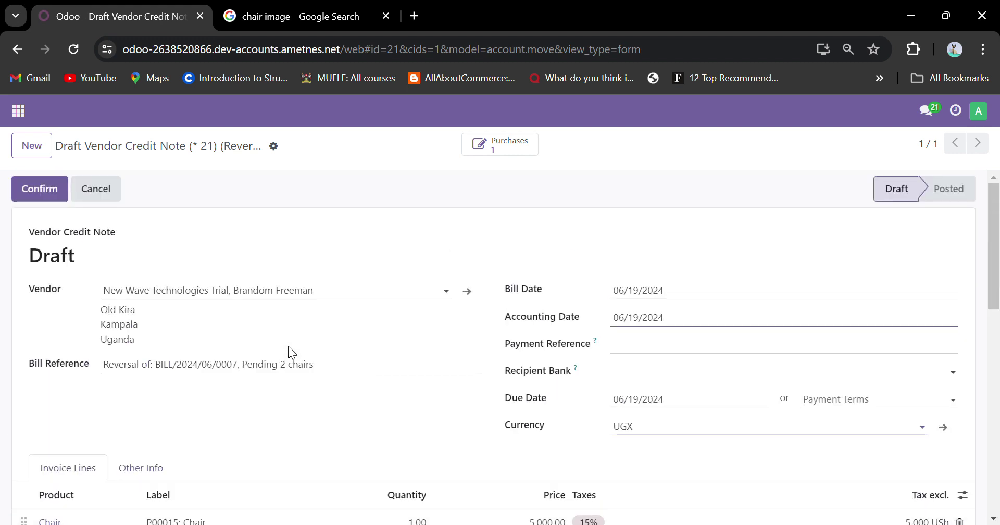
pyautogui.tripleClick(232, 153)
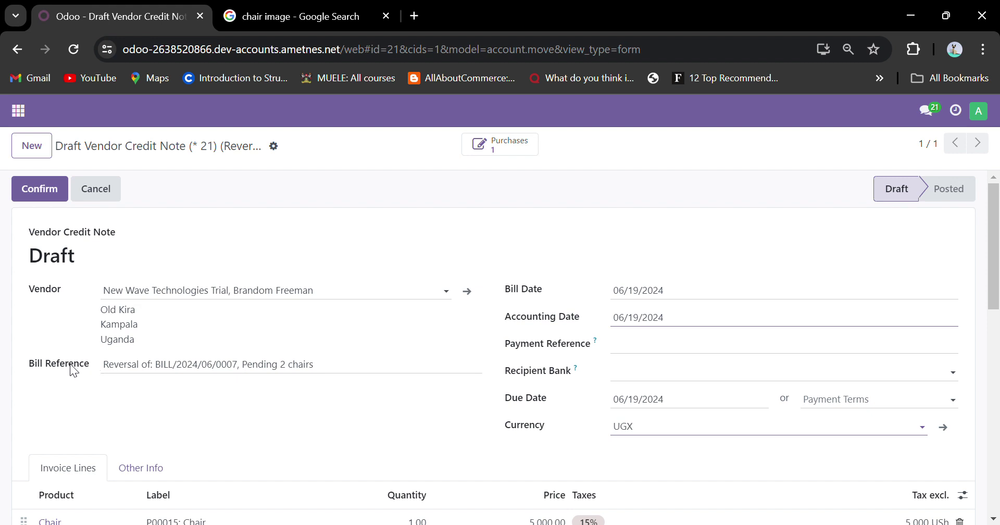
pyautogui.moveTo(31, 367); pyautogui.dragTo(245, 364)
pyautogui.moveTo(335, 373); pyautogui.dragTo(87, 373)
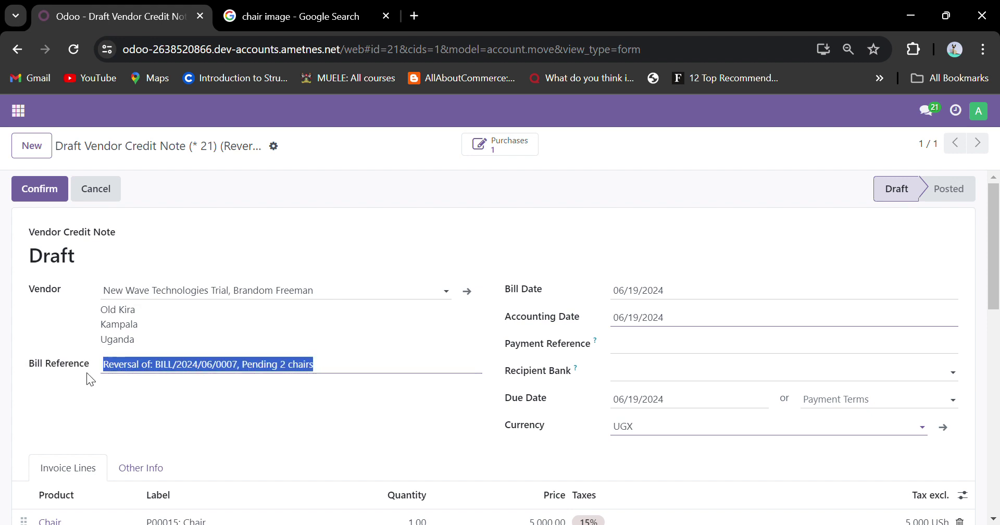
pyautogui.doubleClick(307, 367)
pyautogui.click(411, 352)
pyautogui.scroll(-3, 411, 352)
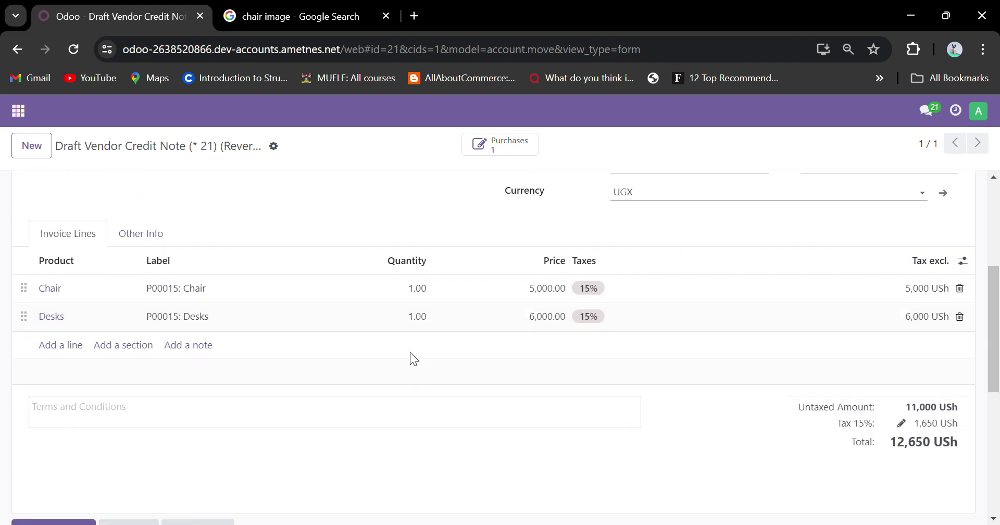
pyautogui.scroll(3, 410, 353)
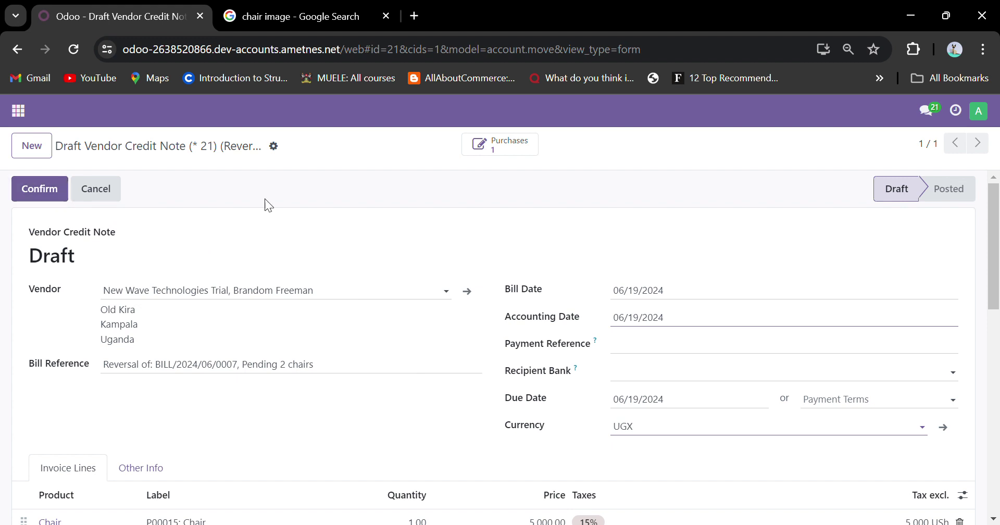
pyautogui.scroll(-3, 418, 440)
pyautogui.scroll(3, 413, 429)
# Confirm credit note RBILL/2024/06/0003 for one Chair at 5,000 USh and pay it in full.
pyautogui.click(39, 188)
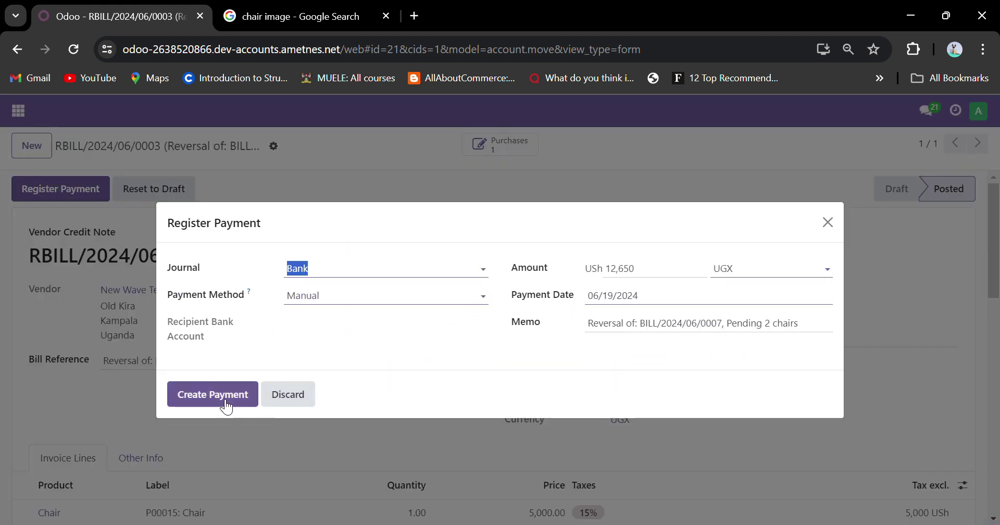
pyautogui.click(226, 405)
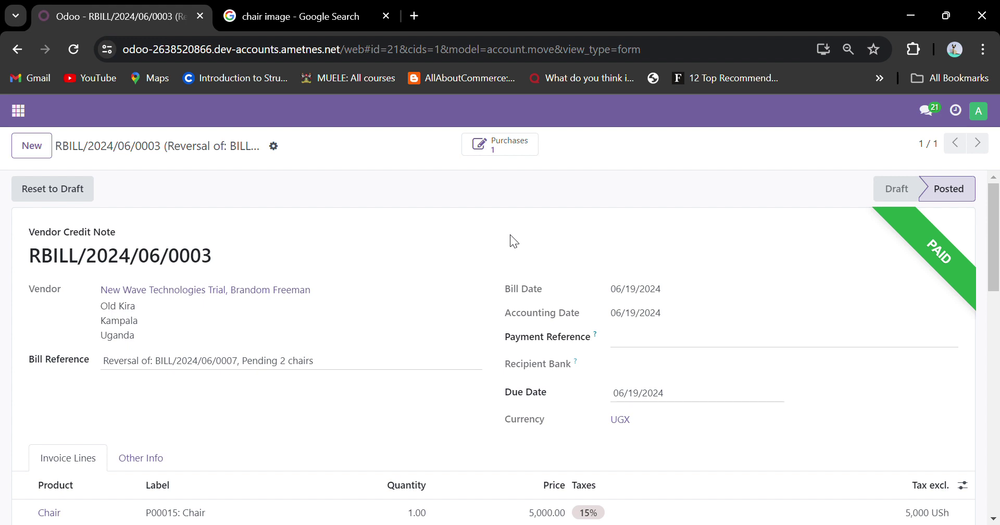
# Go through Purchase to the Settings app and open Manage Users, listing 6 internal accounts.
pyautogui.click(27, 112)
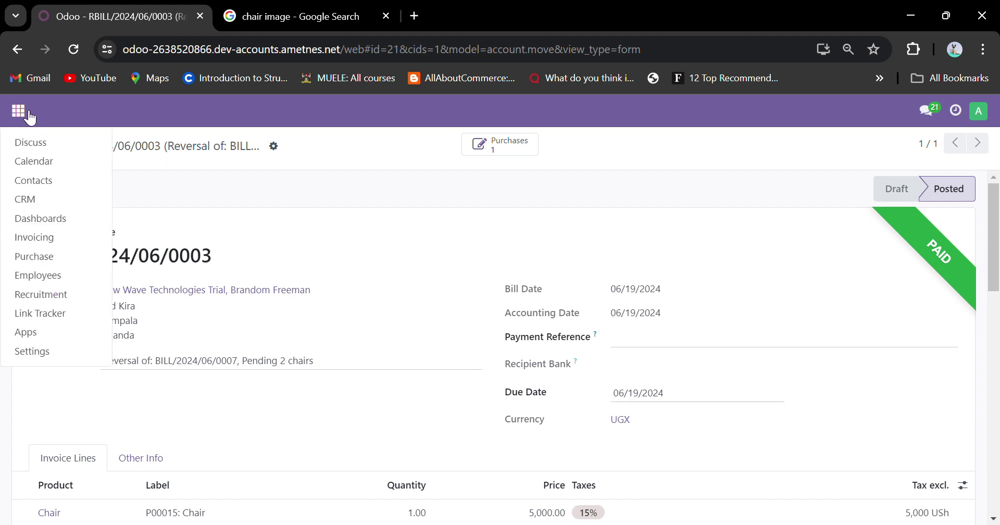
pyautogui.click(80, 258)
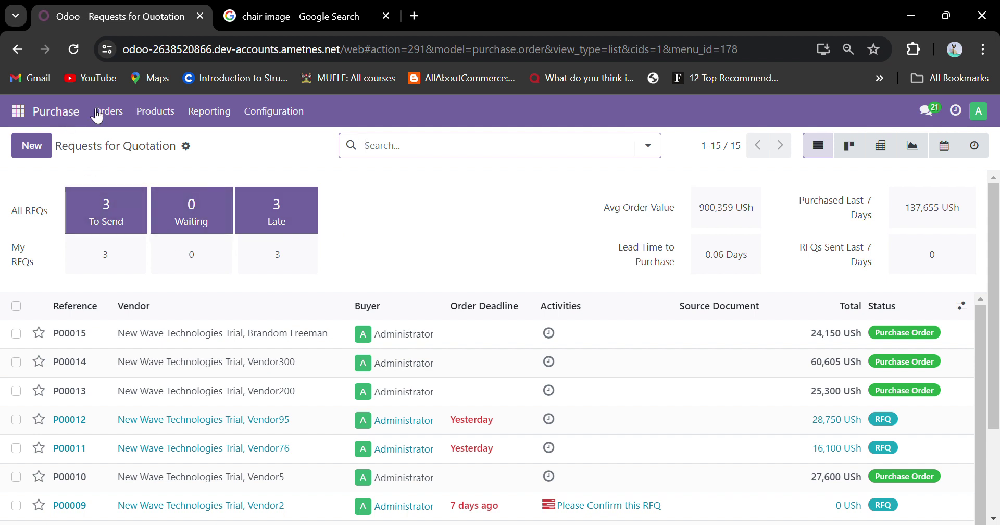
pyautogui.click(18, 111)
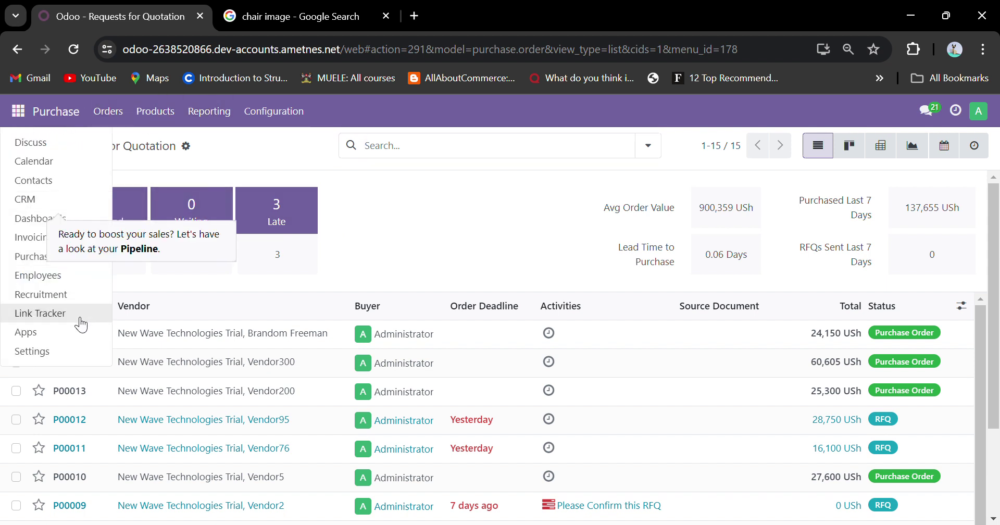
pyautogui.click(74, 352)
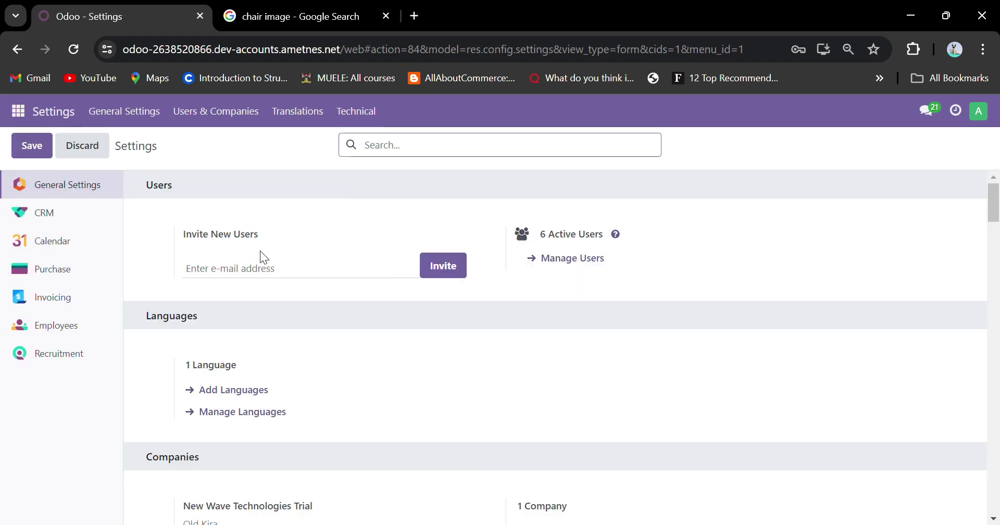
pyautogui.click(252, 245)
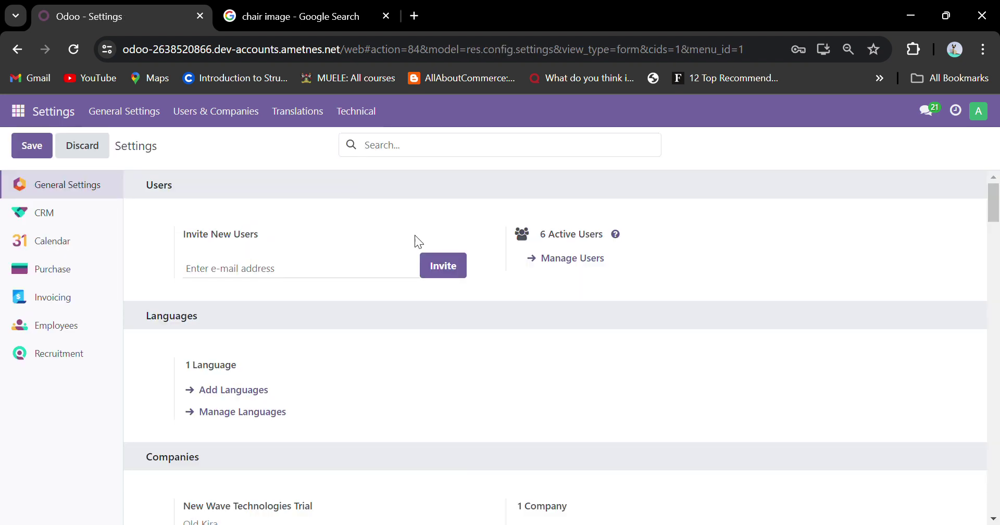
pyautogui.click(557, 263)
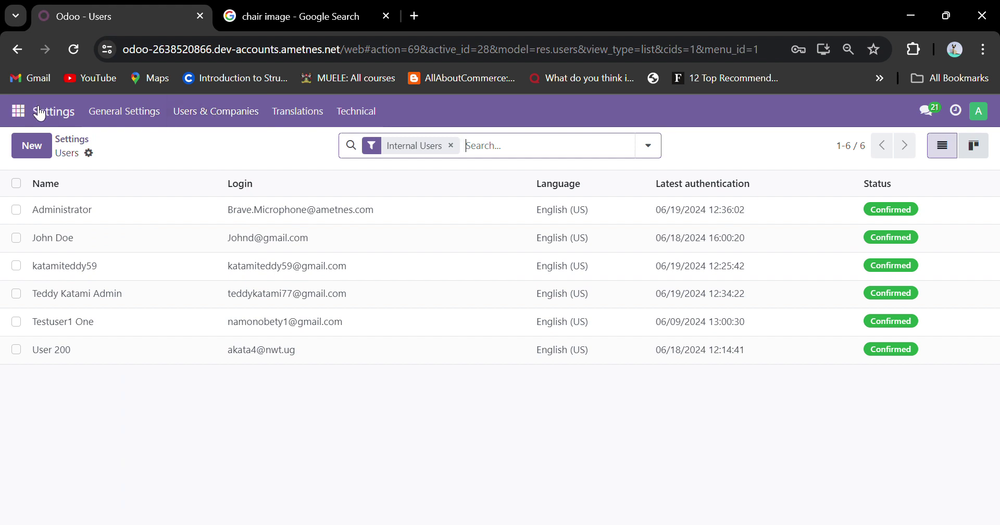
# Open Users & Companies > Users, check the gear menu, and begin a blank user record.
pyautogui.click(204, 106)
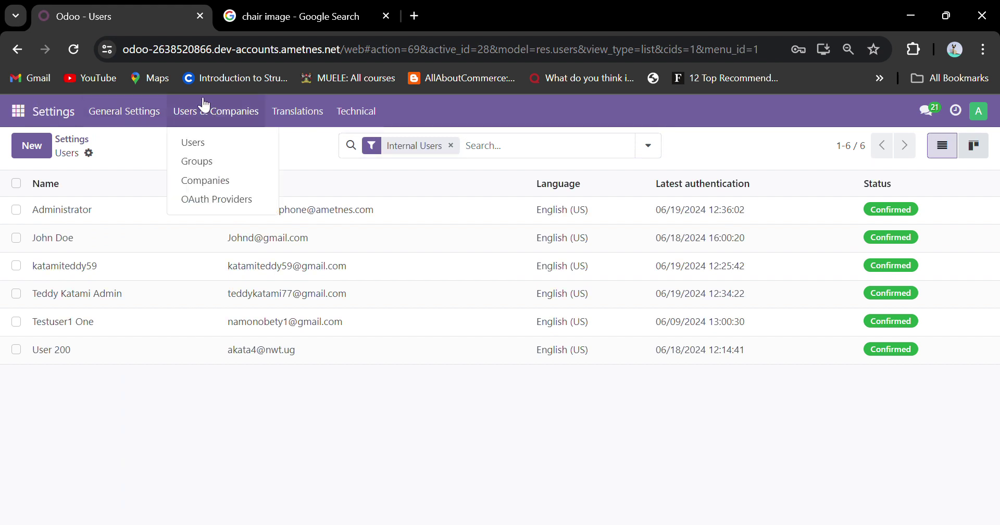
pyautogui.click(207, 141)
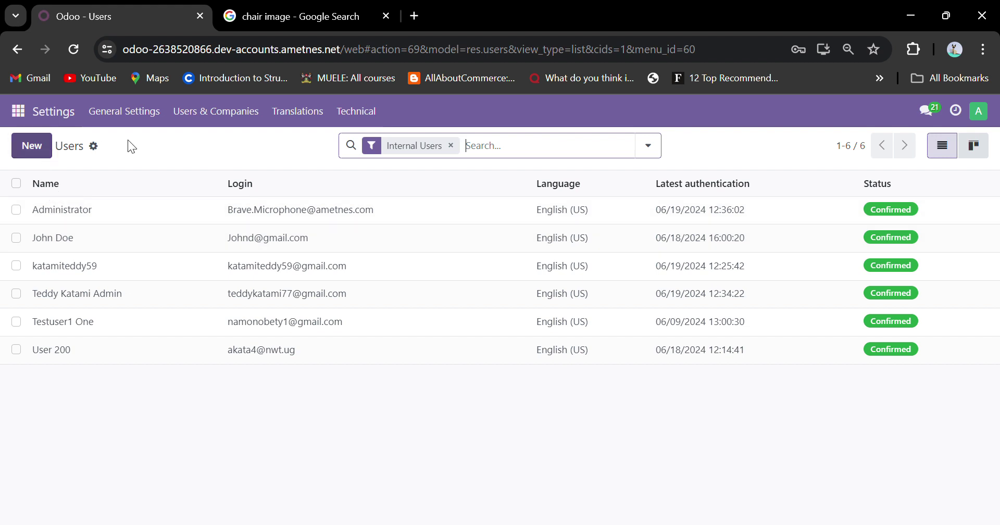
pyautogui.click(95, 147)
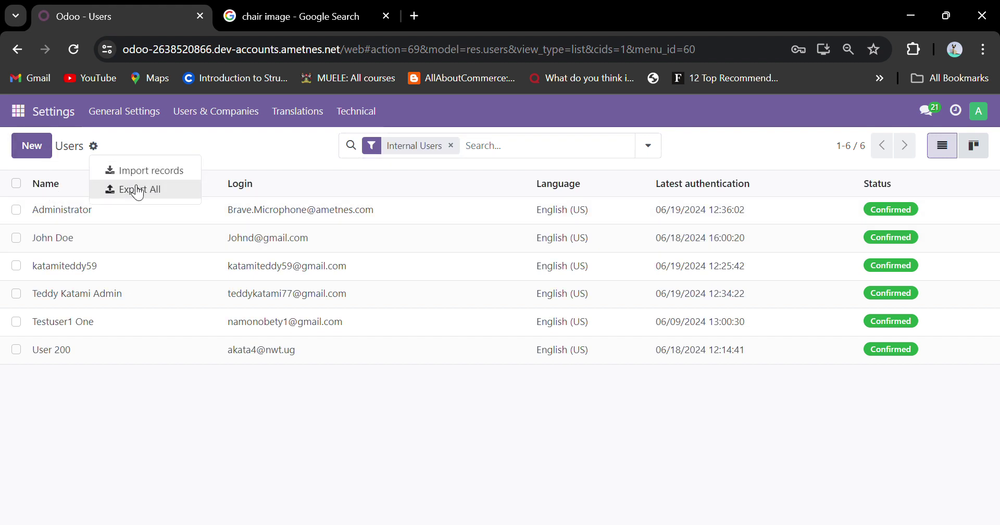
pyautogui.click(45, 152)
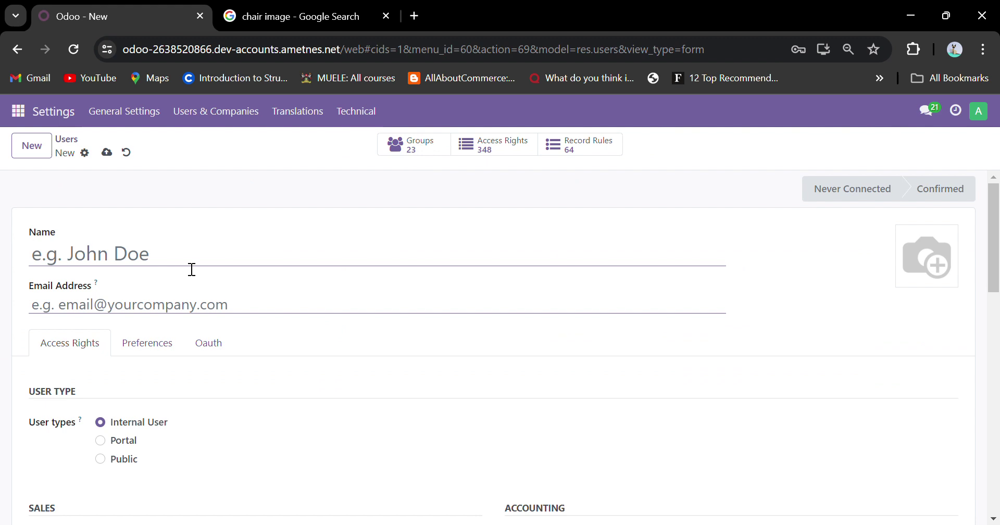
# Enter the new user's full name in Name, fixing a typo, and their e-mail in Email Address.
pyautogui.write('Jam Jam')
pyautogui.click(164, 314)
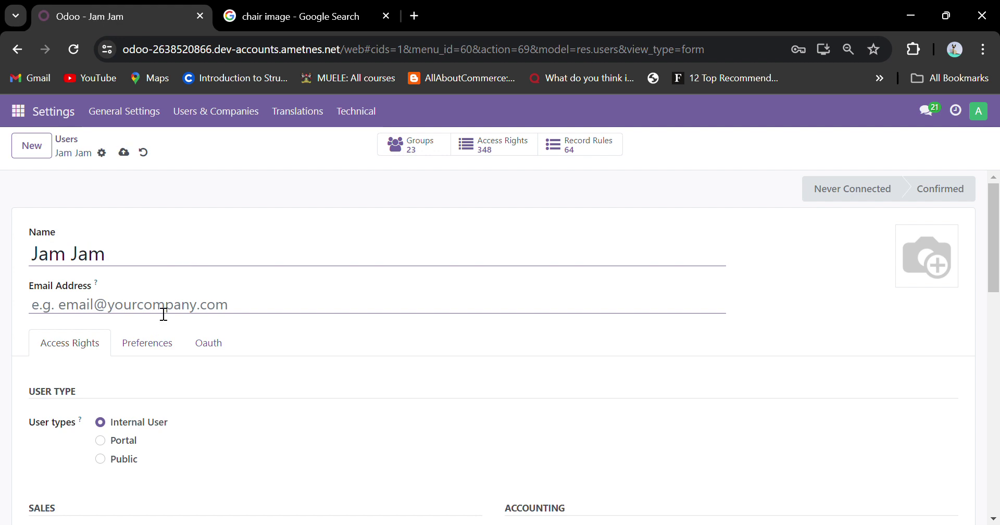
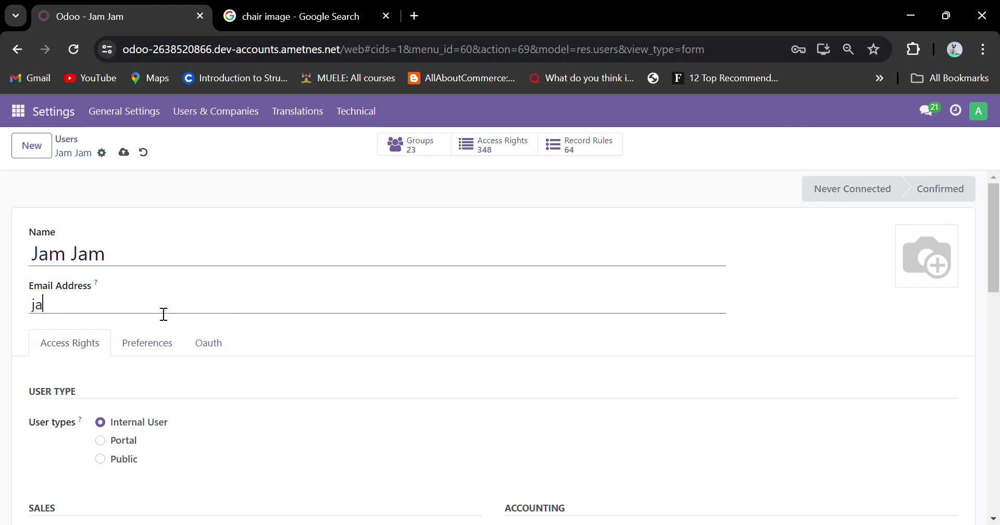
pyautogui.scroll(-3, 149, 346)
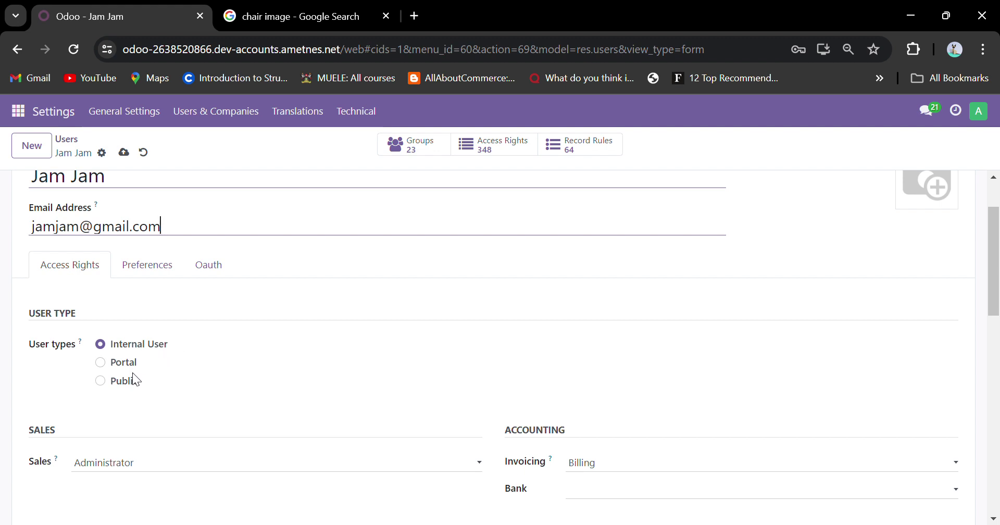
# Try the Portal and Public user types, settling on Internal User.
pyautogui.click(99, 362)
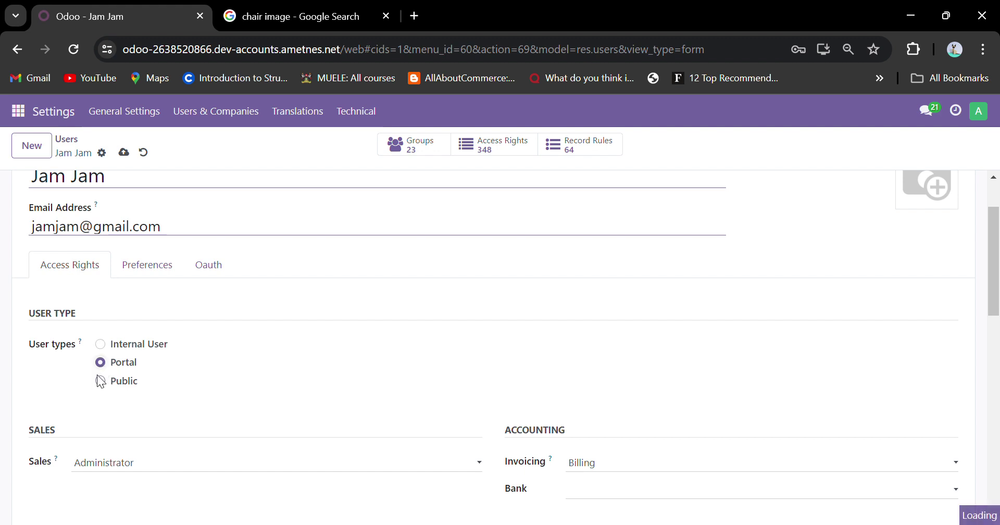
pyautogui.click(102, 460)
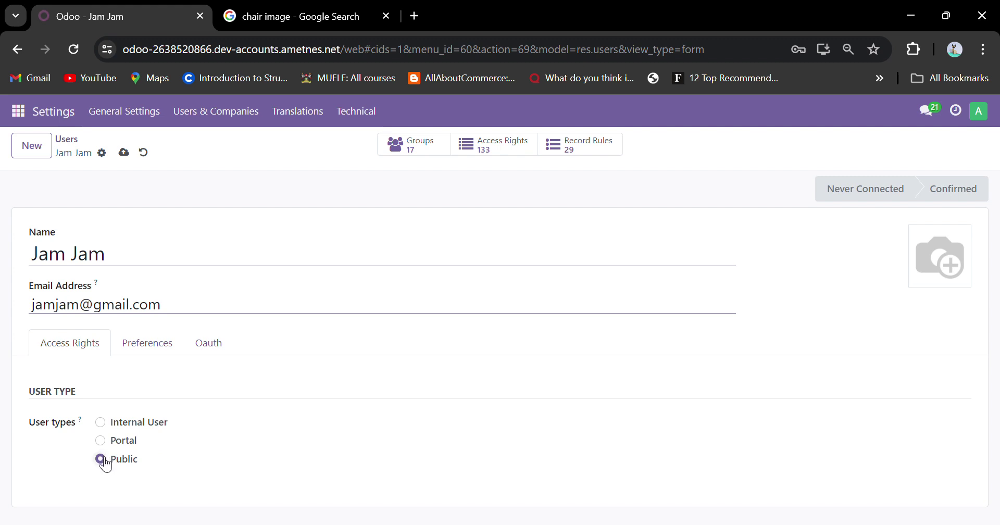
pyautogui.click(100, 441)
pyautogui.click(101, 422)
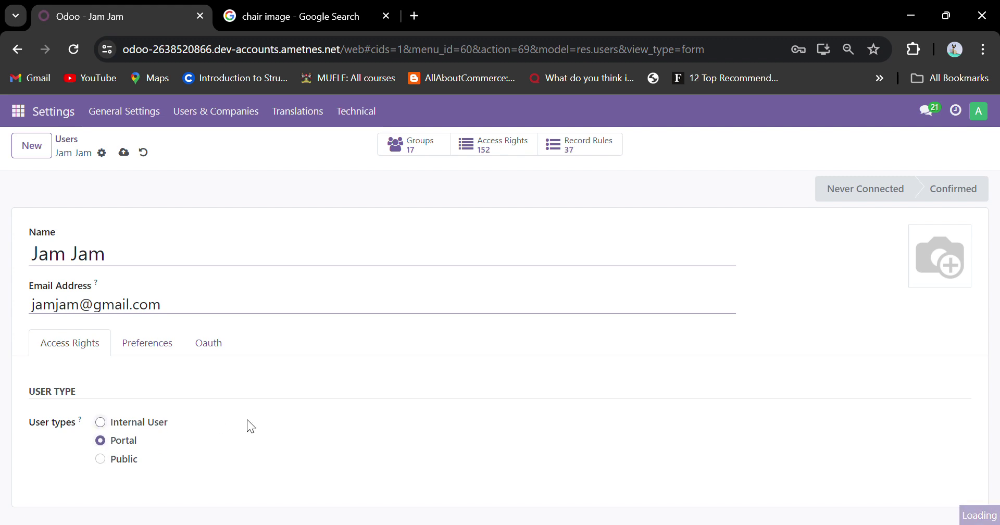
# Set the user's Purchase access right to User, alongside Sales Administrator and Invoicing Billing.
pyautogui.scroll(-10, 249, 320)
pyautogui.scroll(6, 247, 317)
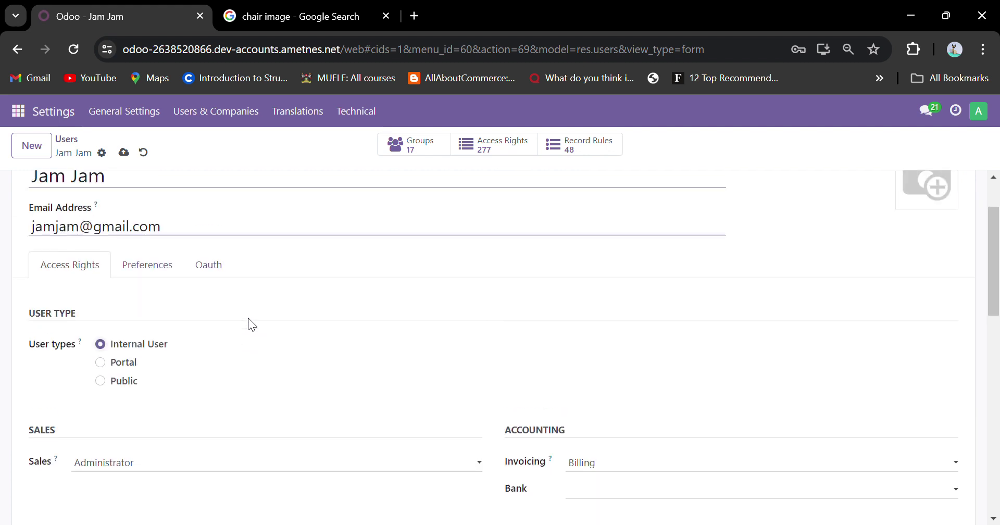
pyautogui.scroll(-4, 254, 347)
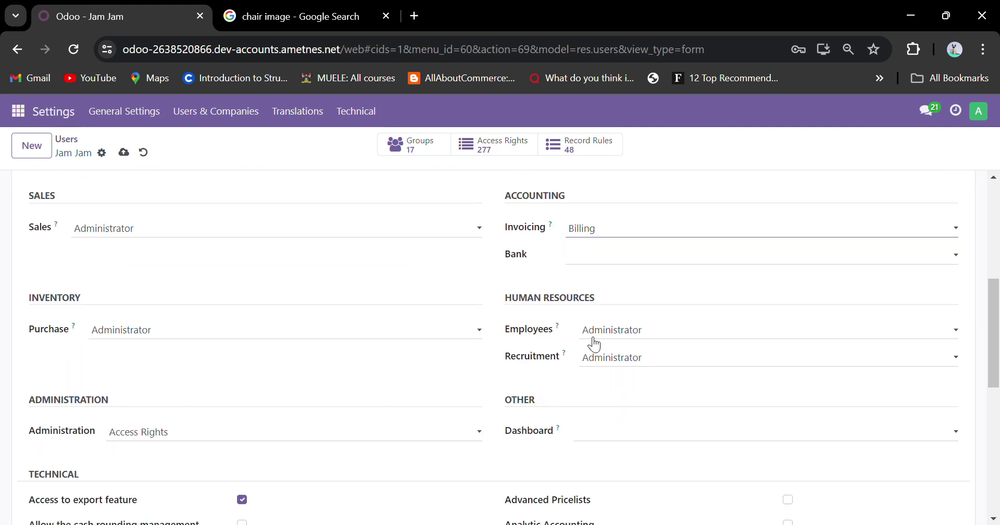
pyautogui.scroll(3, 235, 339)
pyautogui.scroll(3, 237, 340)
pyautogui.scroll(-6, 232, 346)
pyautogui.click(184, 363)
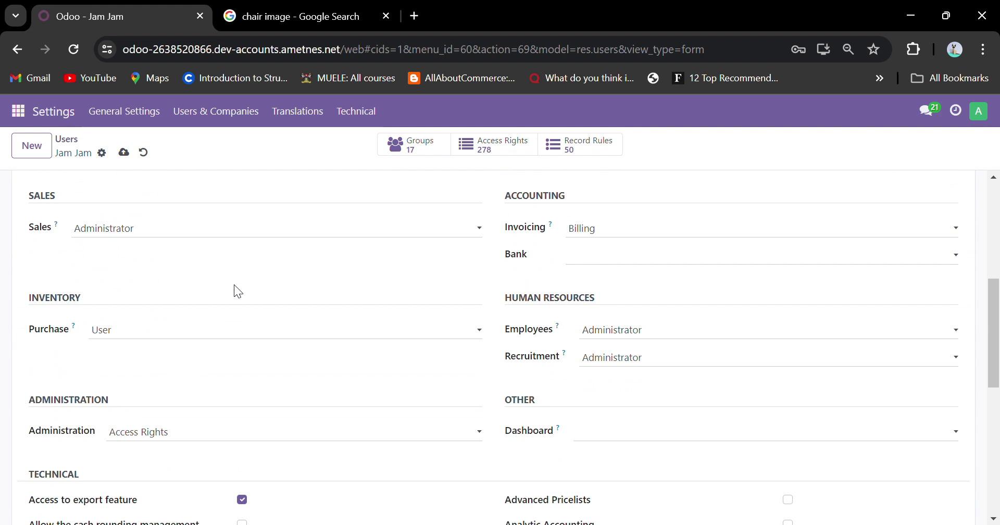
pyautogui.scroll(6, 274, 271)
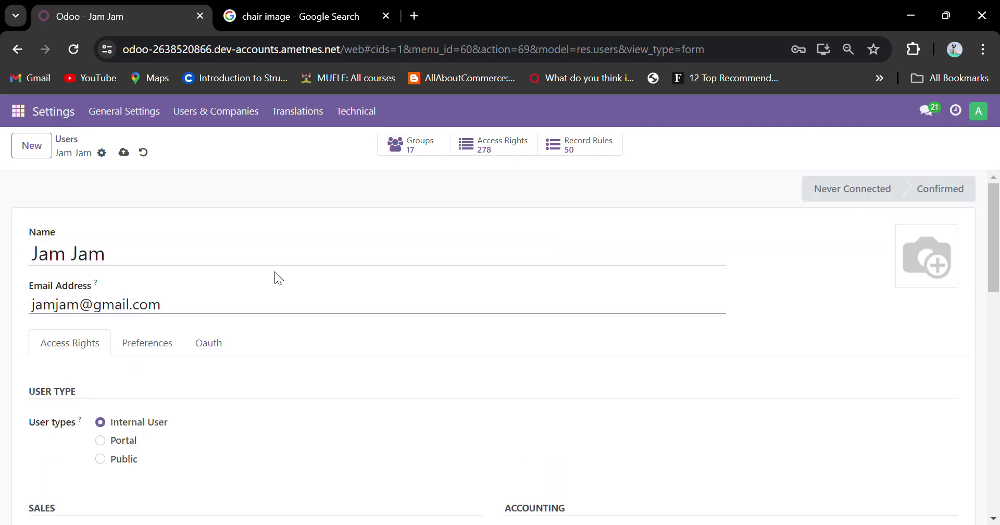
pyautogui.scroll(-10, 177, 320)
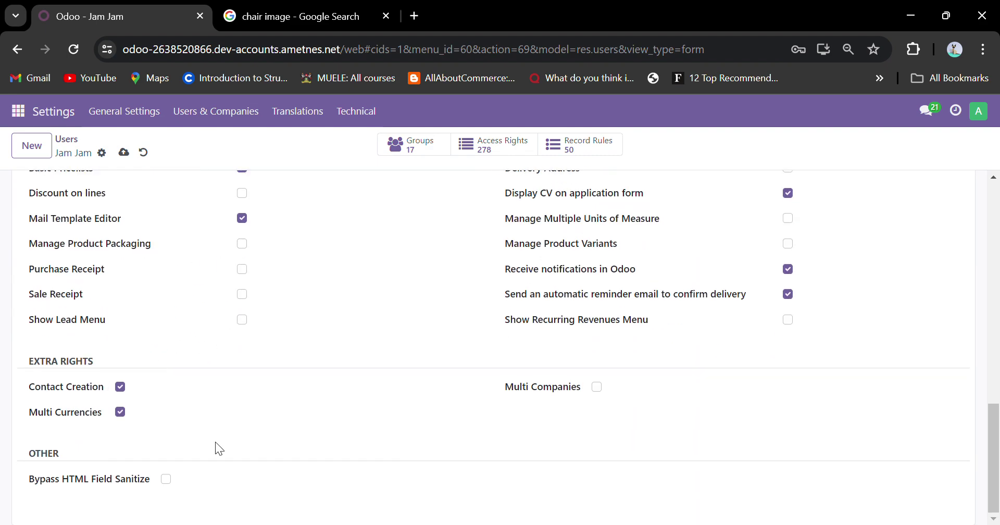
pyautogui.scroll(10, 180, 441)
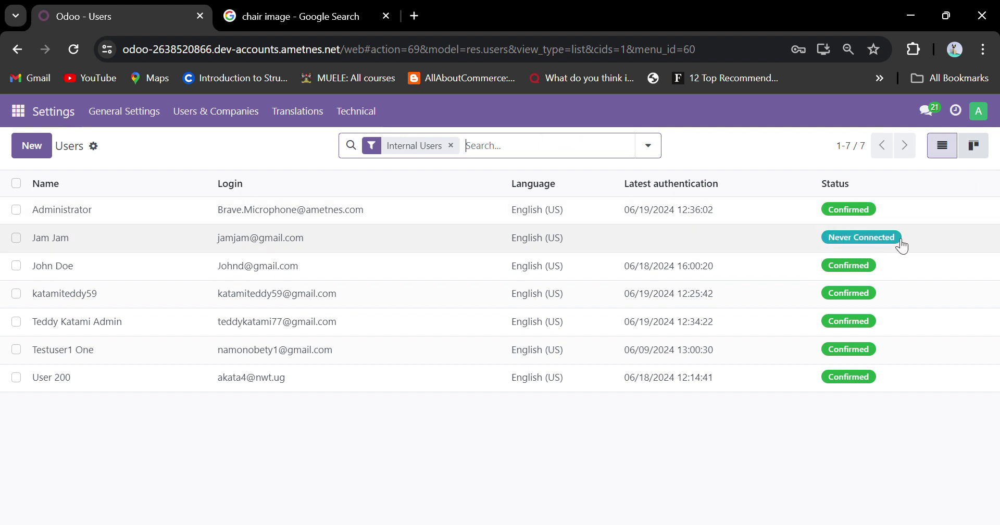
# Open the Never Connected user's record, select its e-mail, and show its Actions gear menu.
pyautogui.click(194, 246)
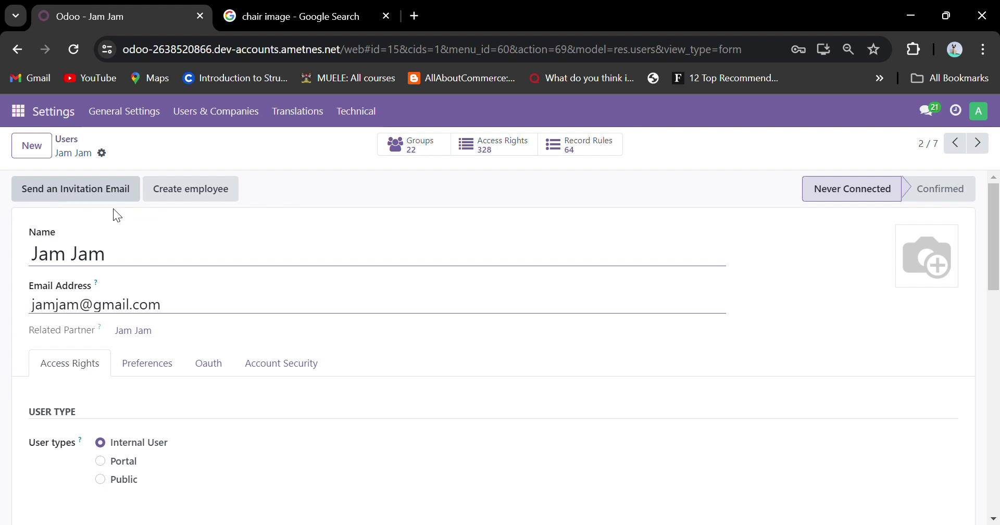
pyautogui.tripleClick(94, 308)
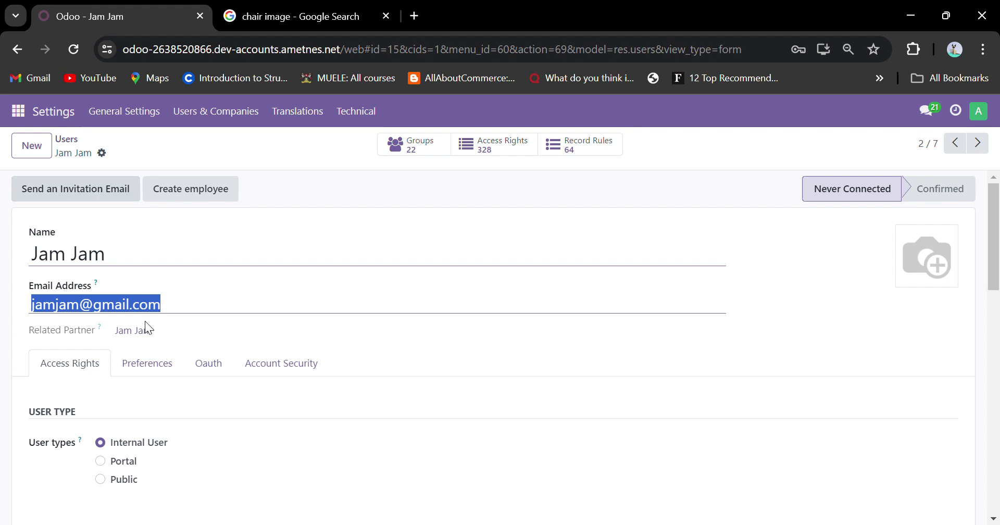
pyautogui.scroll(-3, 250, 319)
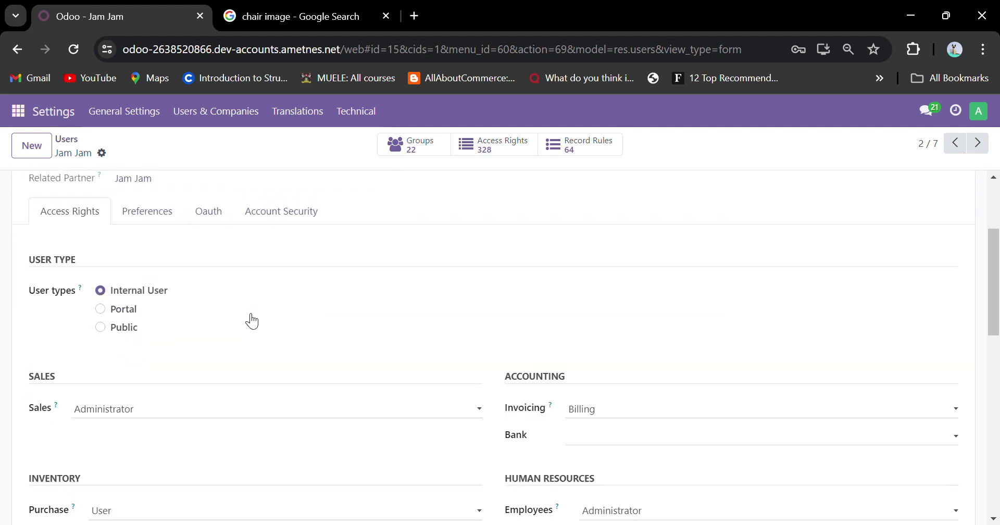
pyautogui.scroll(3, 249, 319)
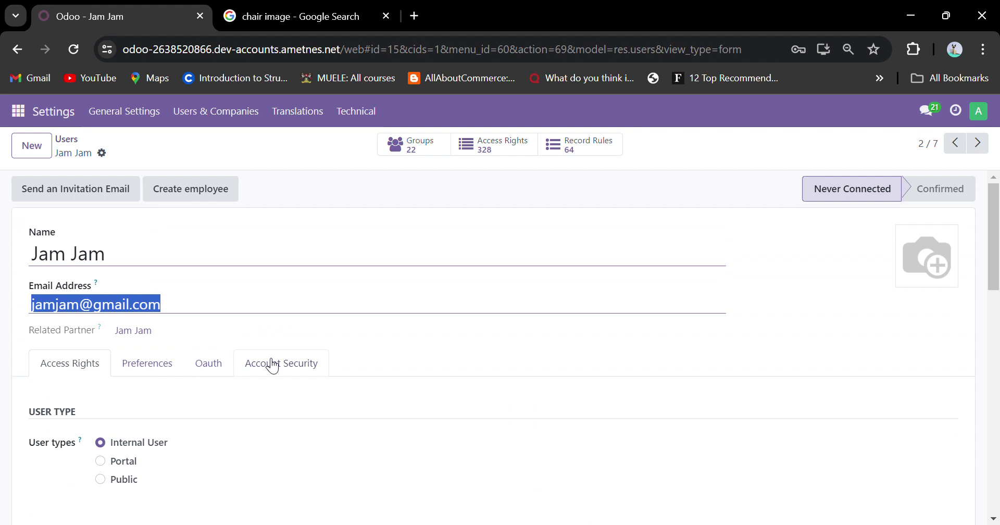
pyautogui.click(103, 154)
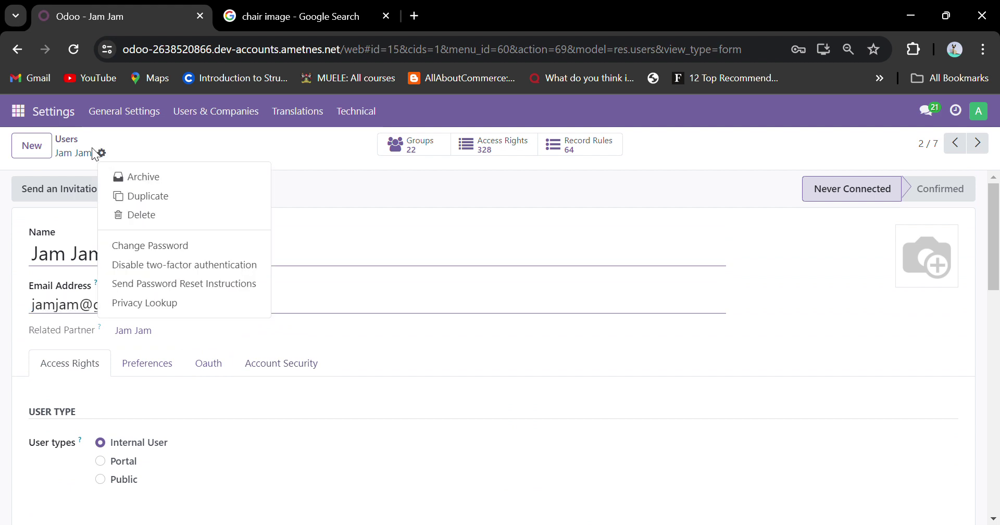
# Enter a new password in the Change Password dialog, apply it, and dismiss the browser warning.
pyautogui.click(158, 252)
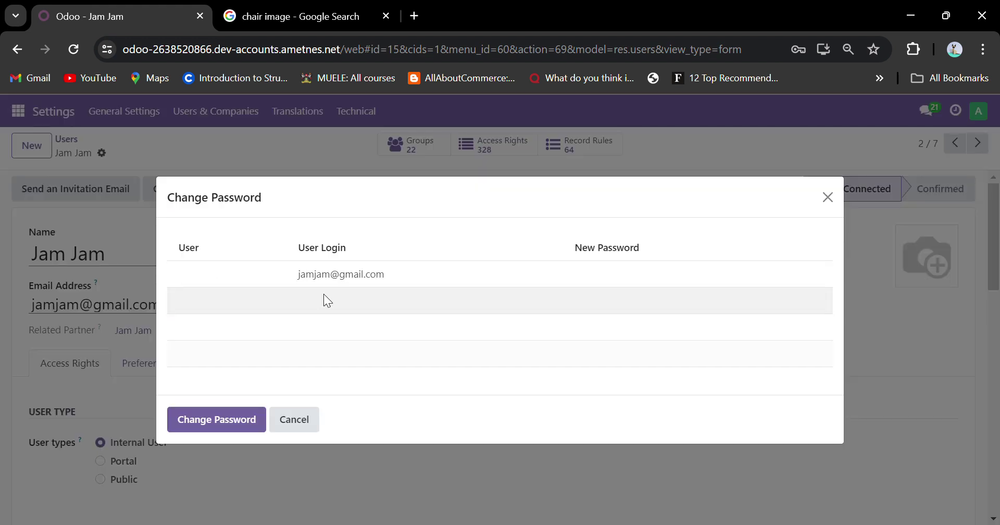
pyautogui.click(585, 274)
pyautogui.write('12345')
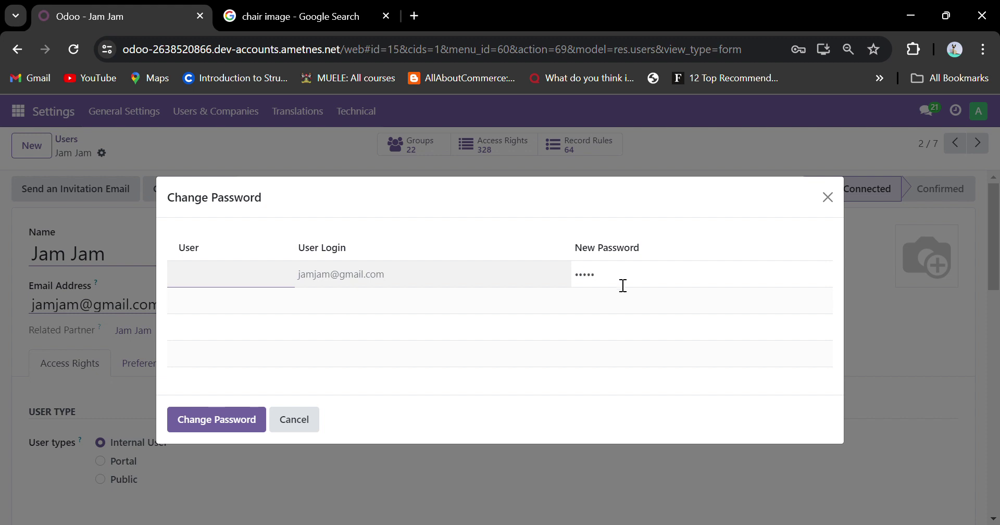
pyautogui.click(226, 419)
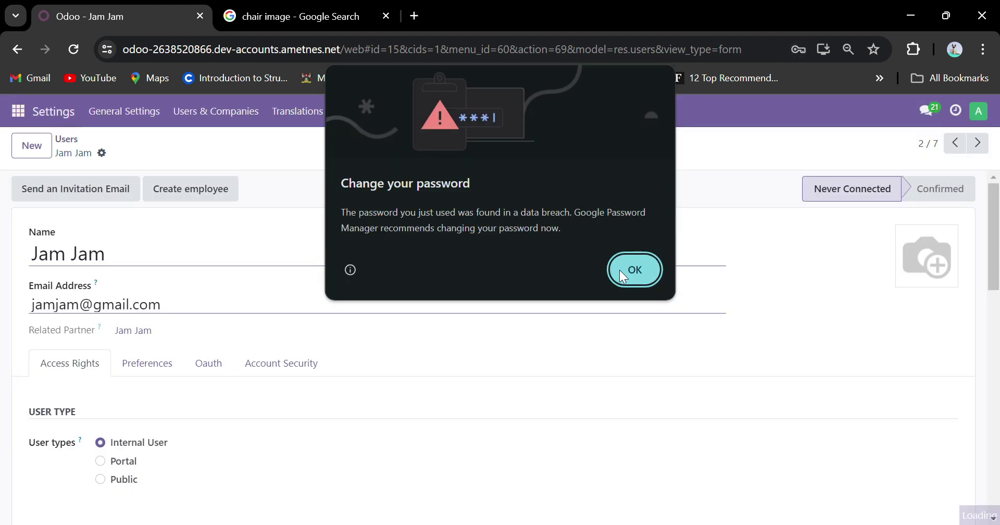
pyautogui.click(620, 270)
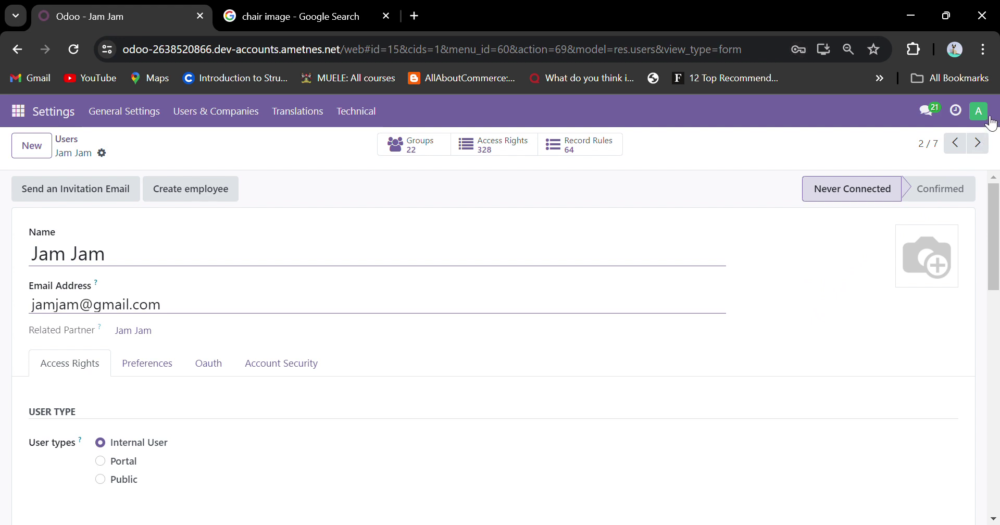
# Return to the users list via the breadcrumb and reload the page twice.
pyautogui.click(80, 141)
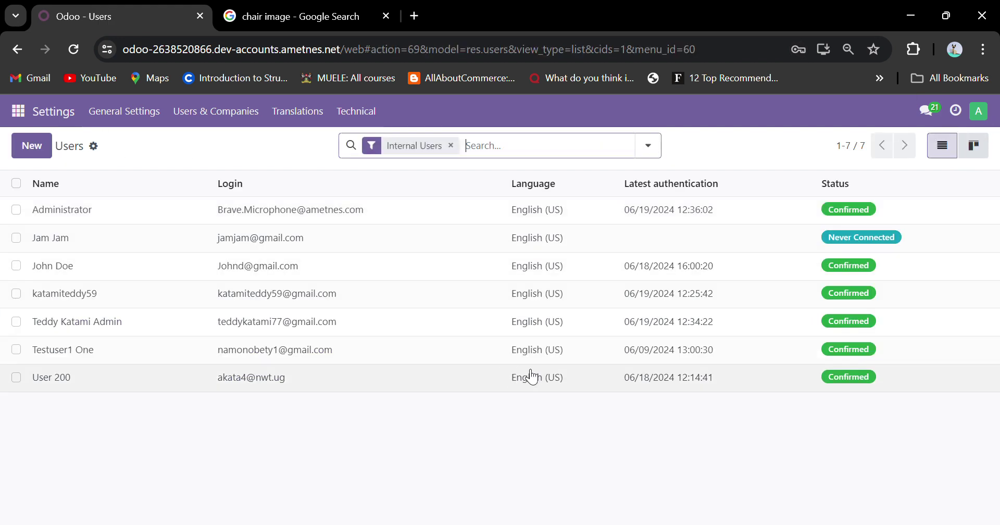
pyautogui.click(73, 50)
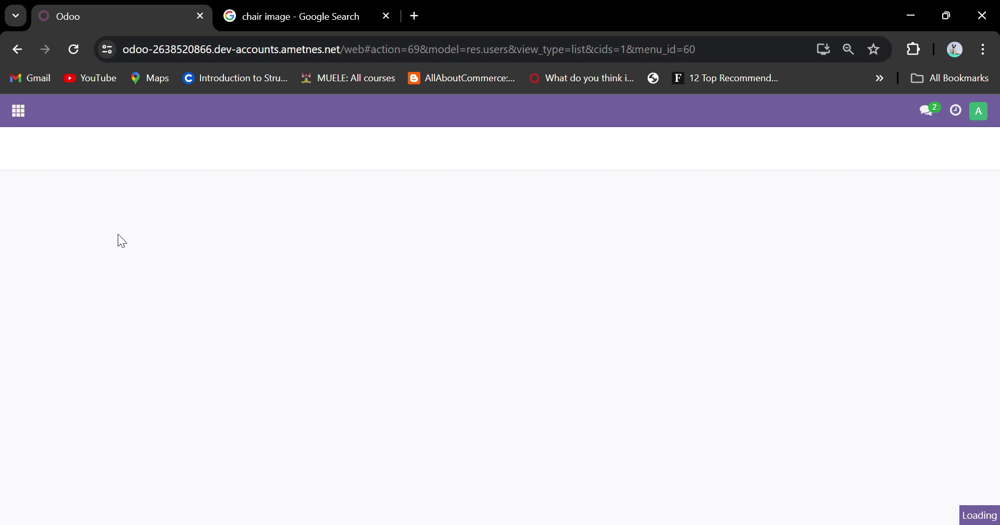
pyautogui.click(24, 114)
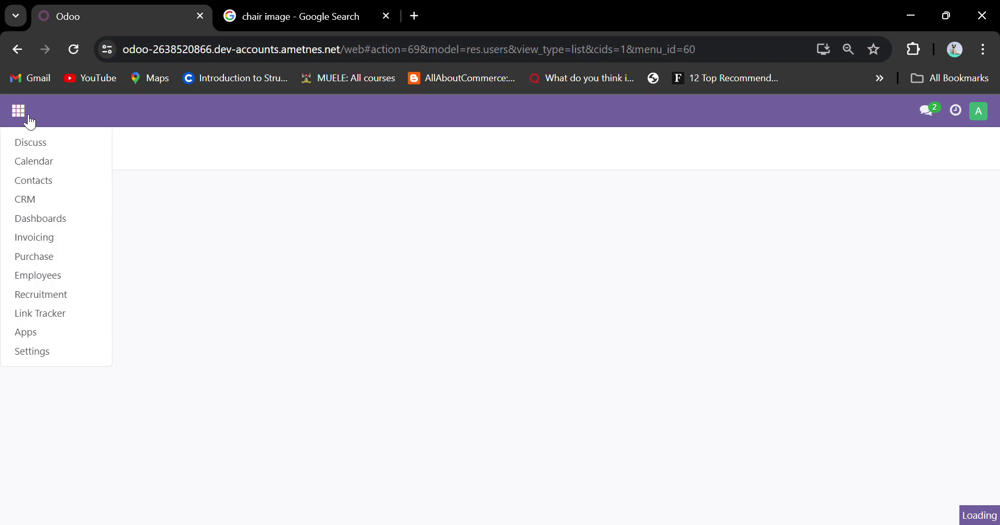
pyautogui.click(292, 286)
pyautogui.click(82, 48)
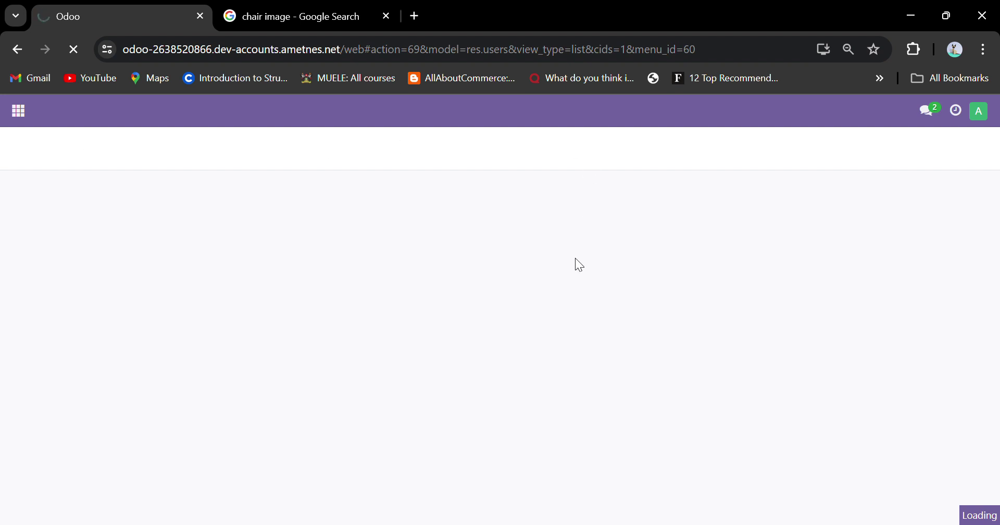
# Open Settings > Users & Companies > Users, now listing 7 accounts.
pyautogui.click(19, 109)
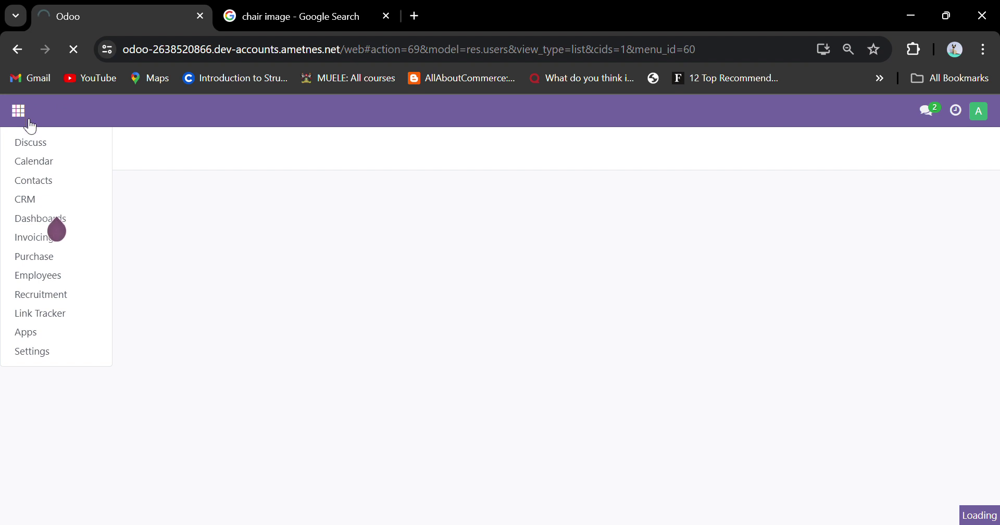
pyautogui.click(48, 353)
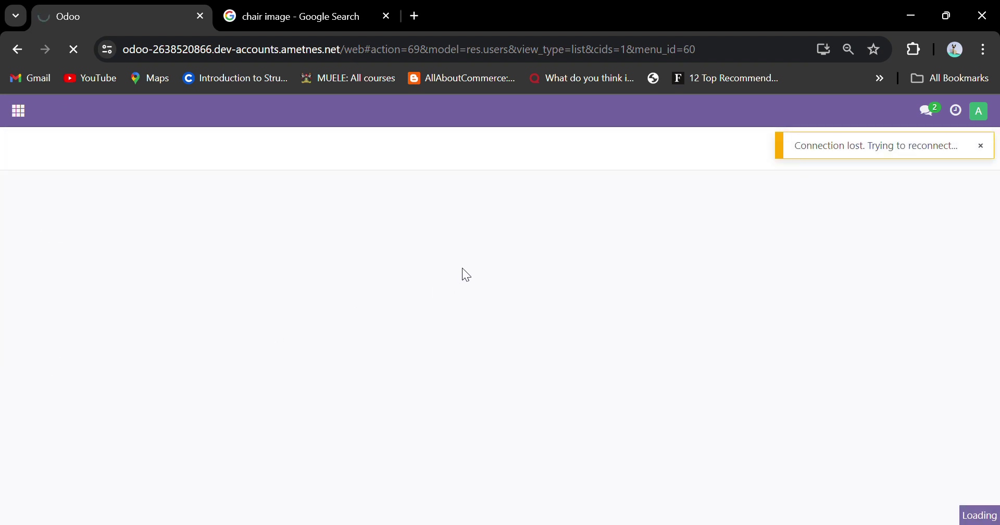
pyautogui.click(21, 117)
pyautogui.click(47, 353)
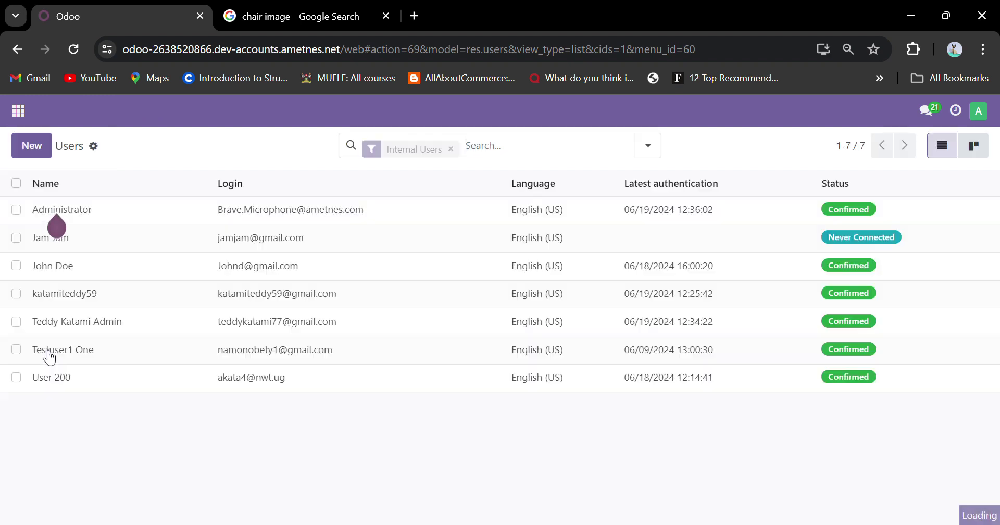
pyautogui.click(226, 112)
pyautogui.click(218, 139)
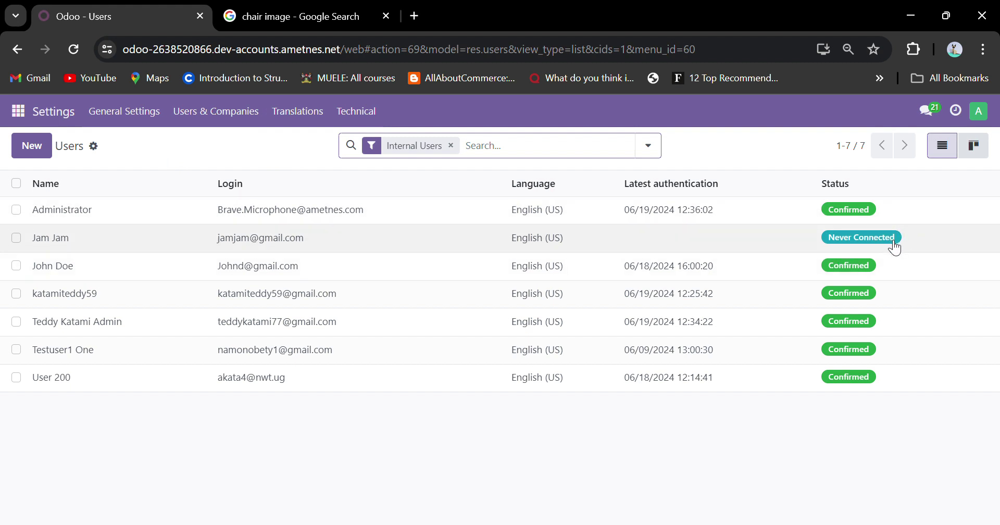
pyautogui.click(978, 111)
# Log out of the admin account and sign in as the new user with their new password.
pyautogui.click(923, 251)
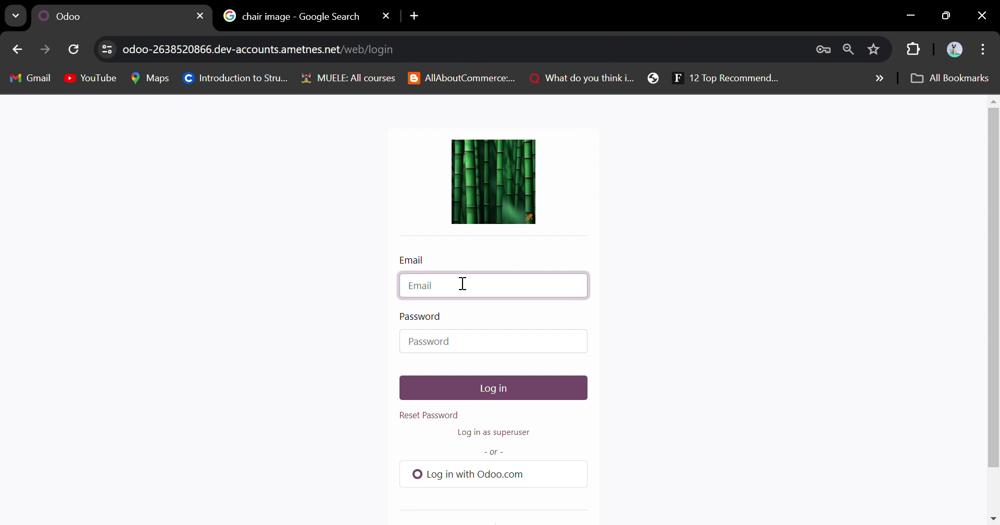
pyautogui.click(644, 170)
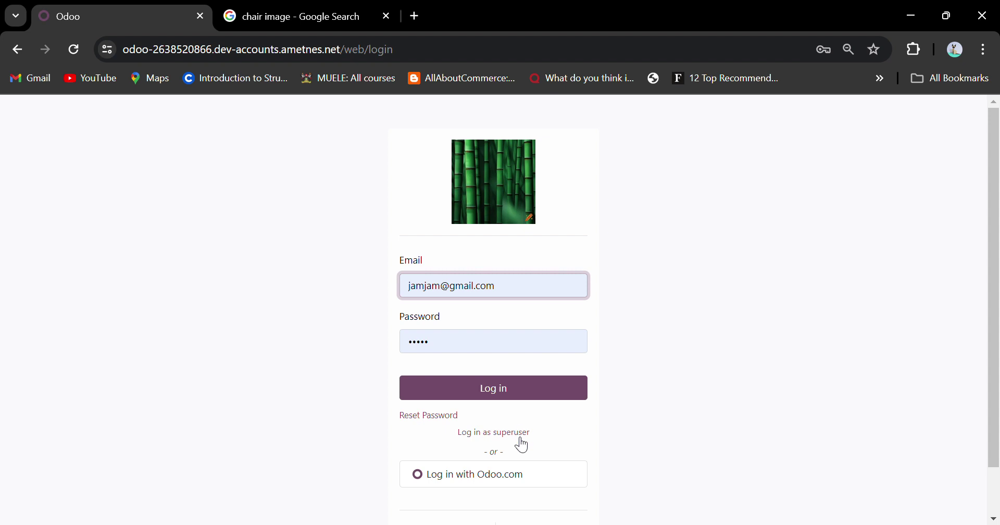
pyautogui.click(526, 398)
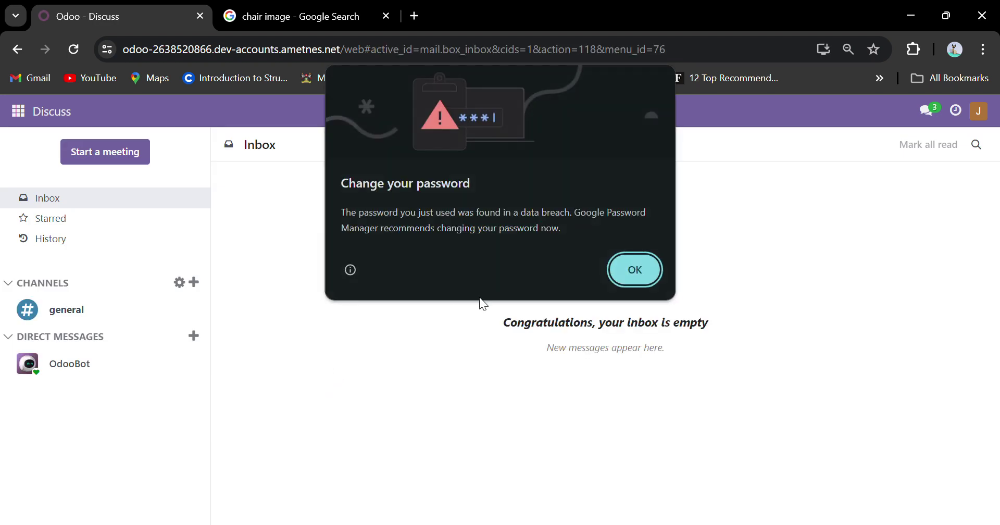
pyautogui.click(633, 281)
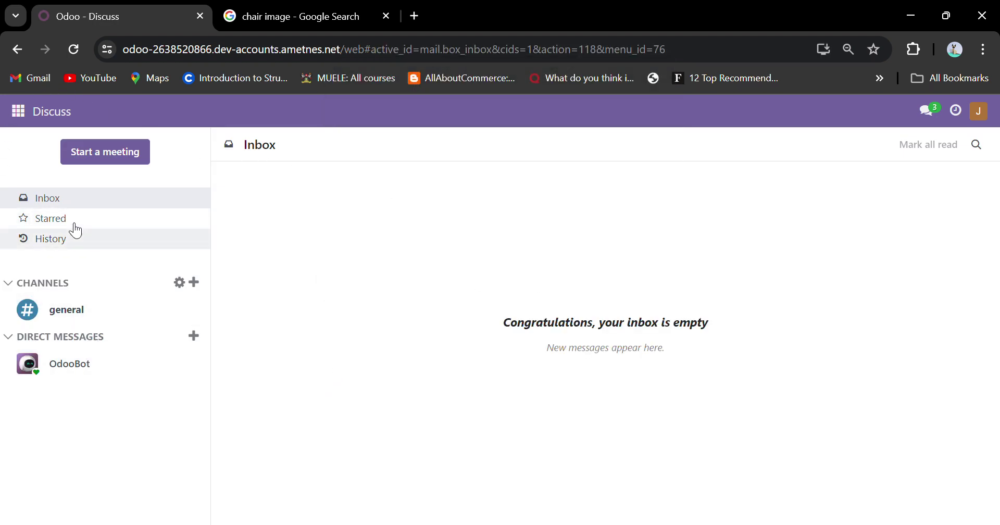
pyautogui.click(18, 111)
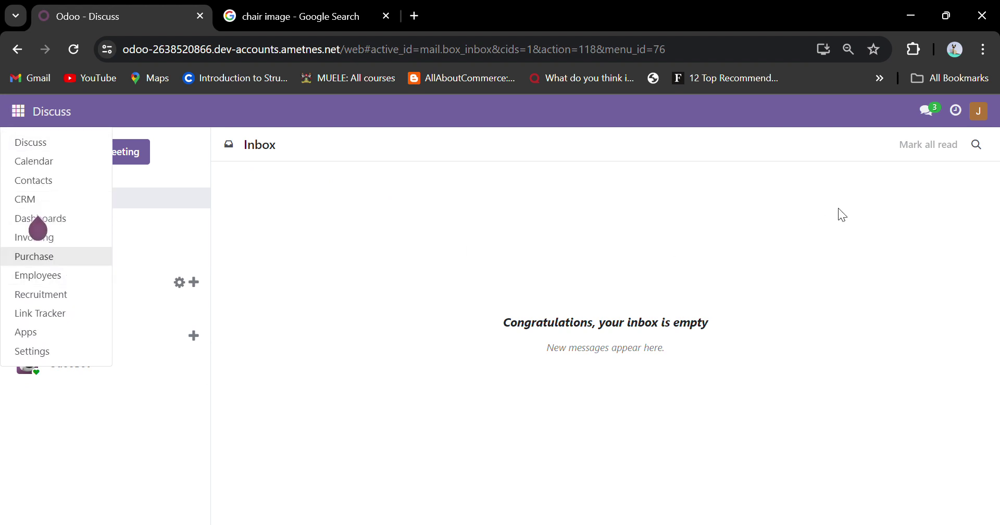
pyautogui.click(979, 111)
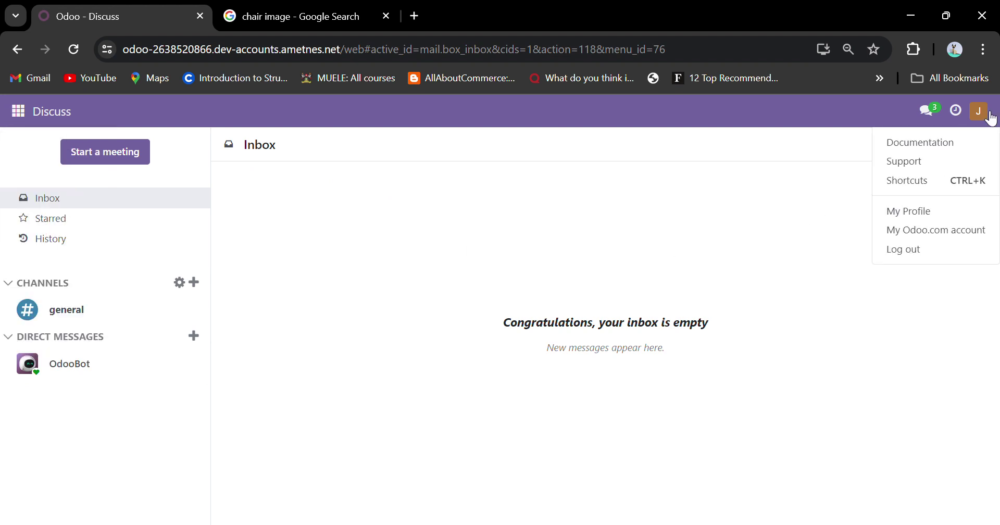
# Log out of the new user's account and sign back in with the saved administrator login.
pyautogui.click(919, 250)
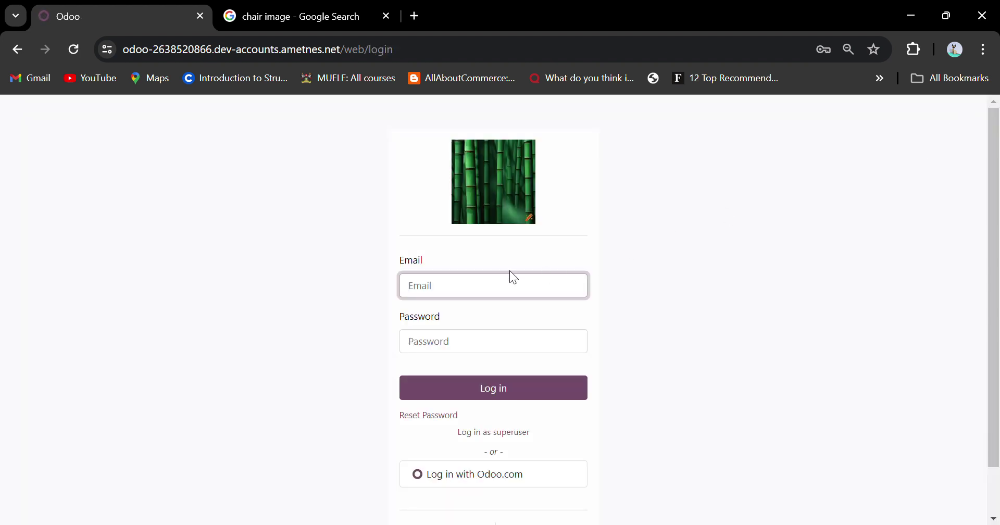
pyautogui.click(503, 290)
pyautogui.press('Return')
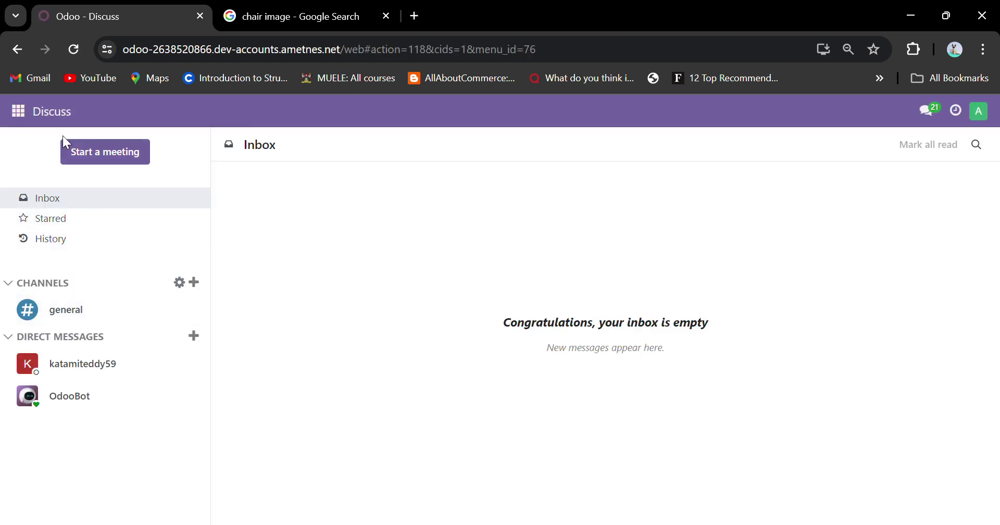
# Open Settings > Users & Companies > Users to check the new user's status.
pyautogui.click(18, 111)
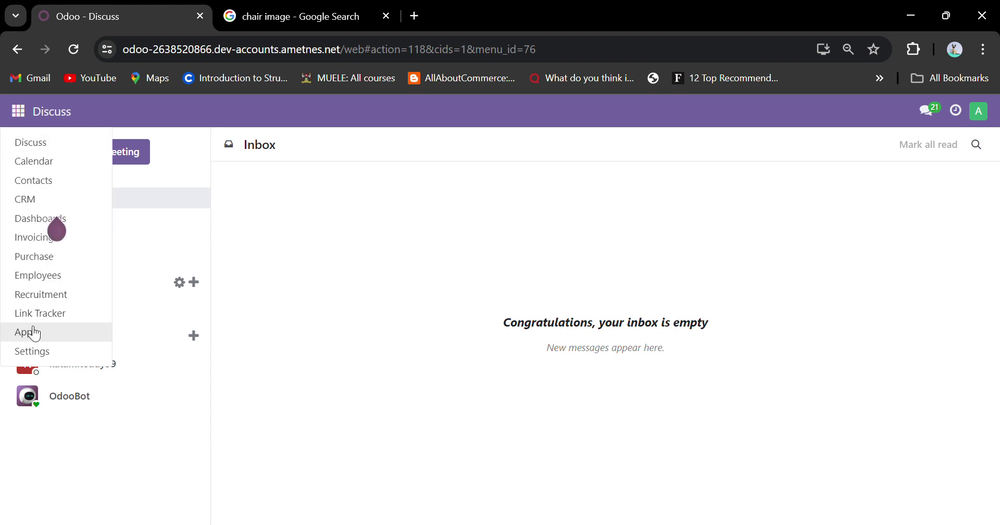
pyautogui.click(31, 349)
pyautogui.click(224, 112)
pyautogui.click(227, 143)
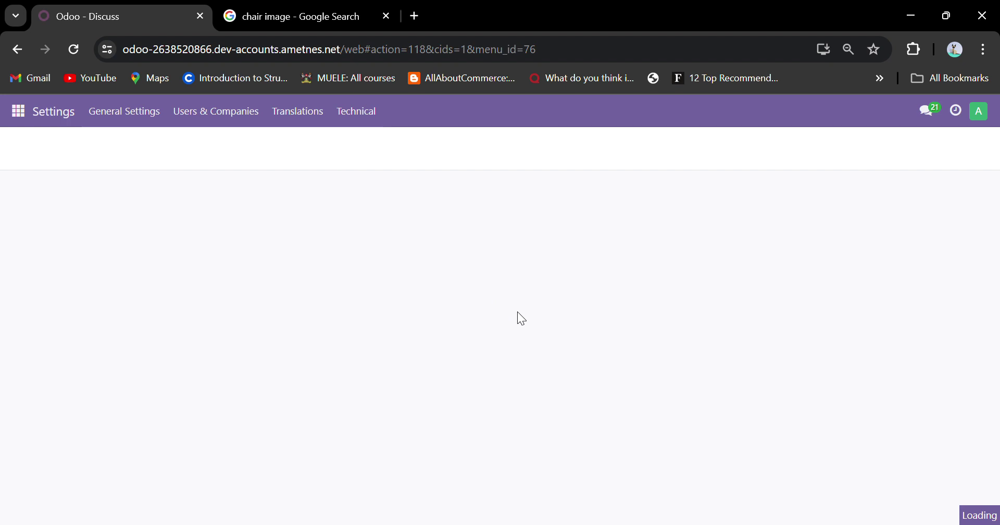